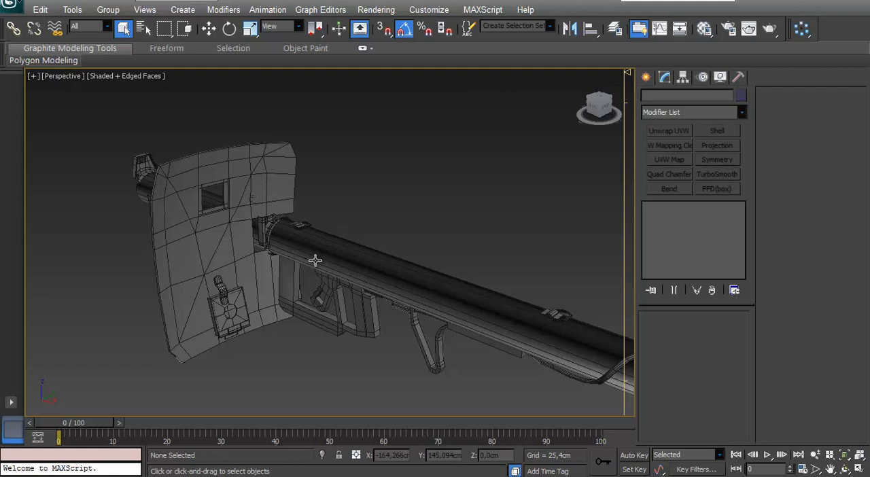
Step: Examine the low-poly launcher's shield, tube, grips and flared end from several sides
alt+middle_drag(388, 285, 277, 261)
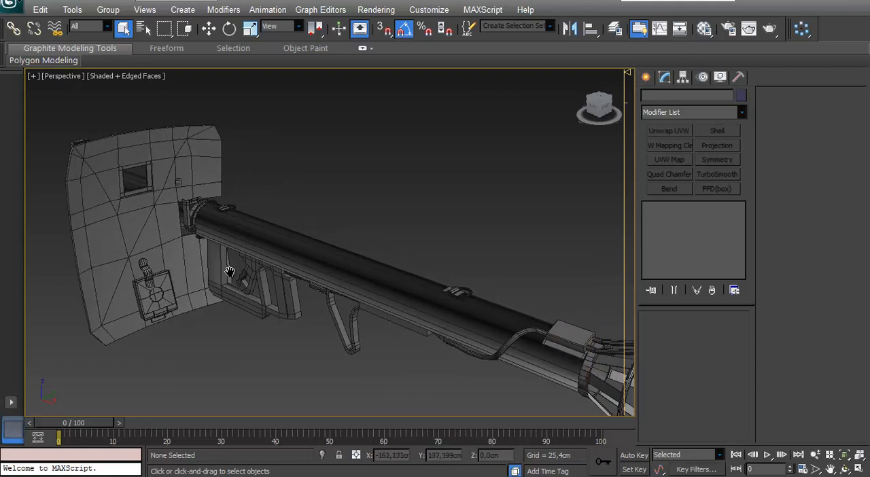
scroll(300, 286, down, 3)
alt+middle_drag(298, 288, 326, 287)
scroll(319, 265, up, 5)
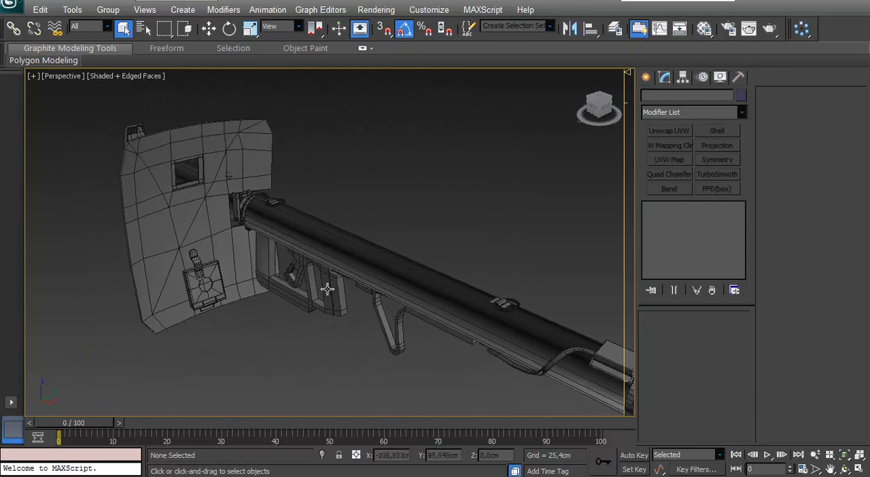
click(336, 264)
click(294, 327)
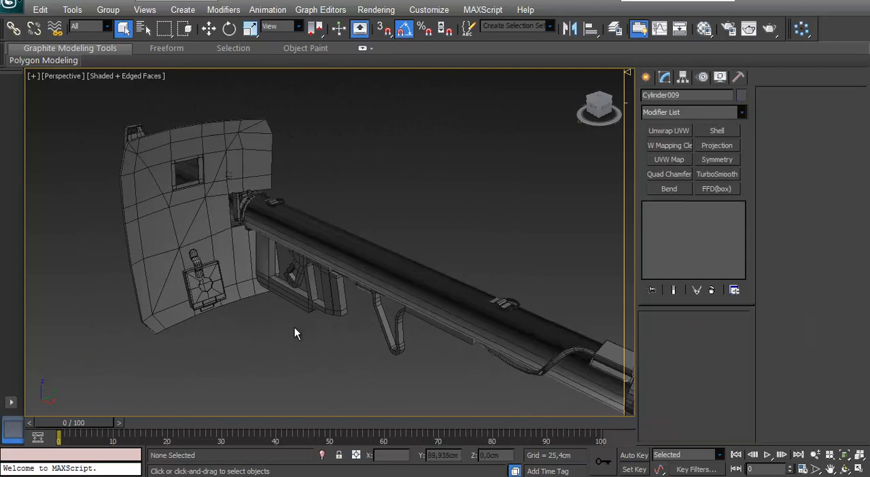
alt+middle_drag(294, 327, 390, 307)
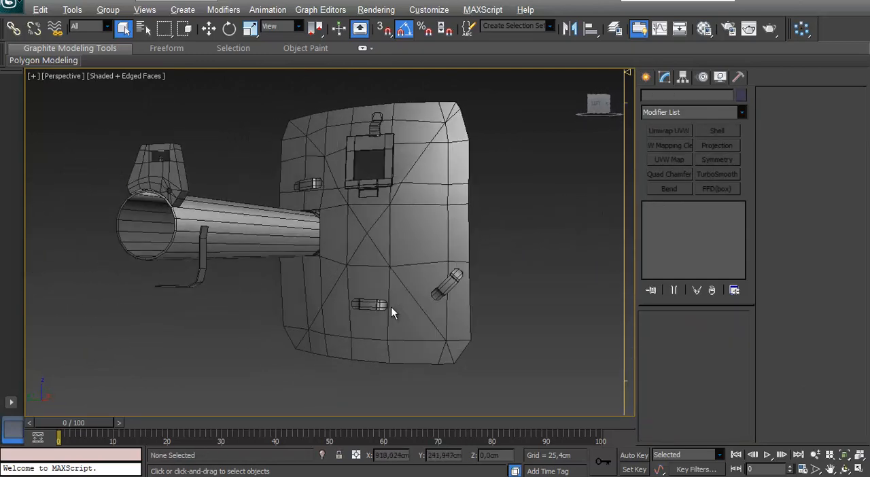
alt+middle_drag(541, 233, 397, 251)
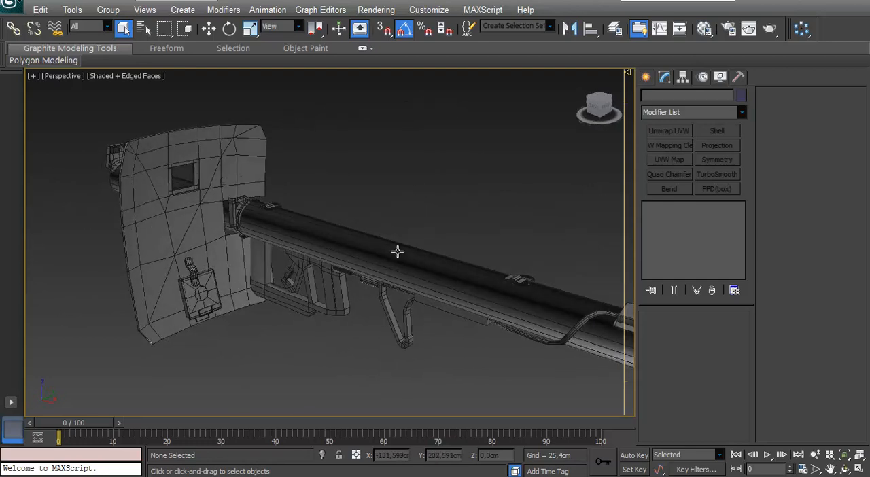
middle_drag(399, 287, 324, 283)
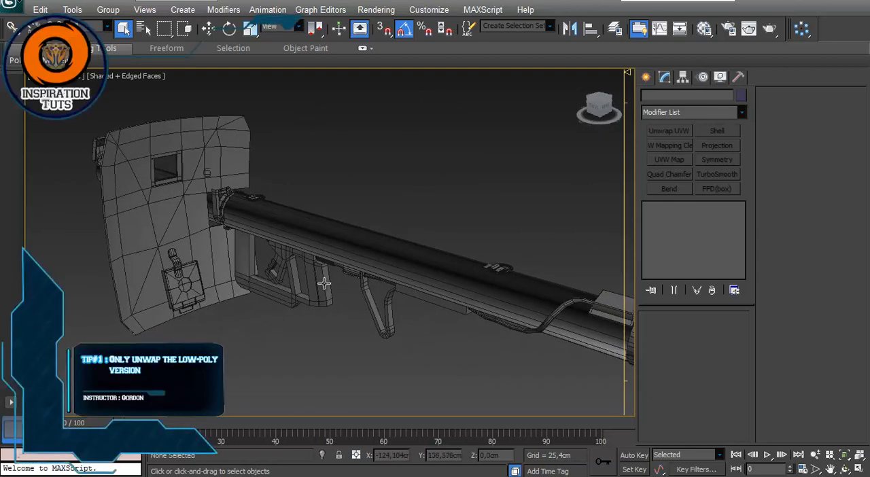
drag(126, 357, 125, 359)
alt+middle_drag(163, 347, 253, 327)
click(331, 321)
middle_drag(383, 305, 305, 273)
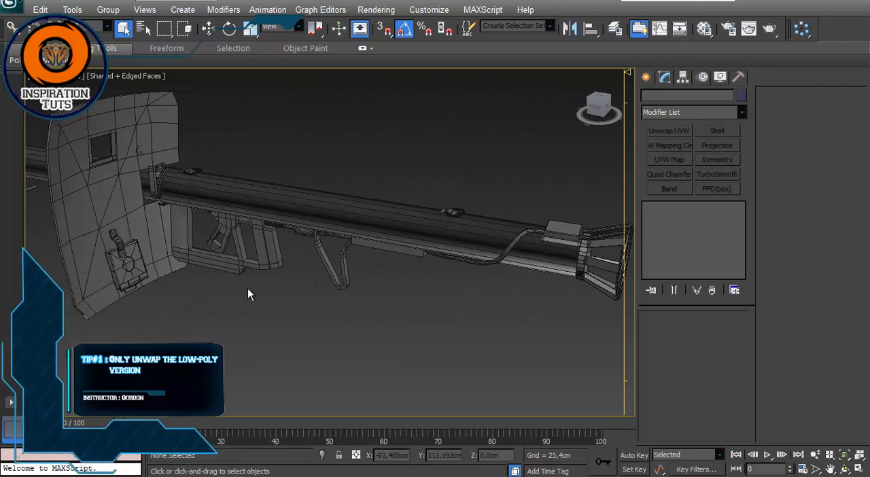
middle_drag(248, 288, 294, 300)
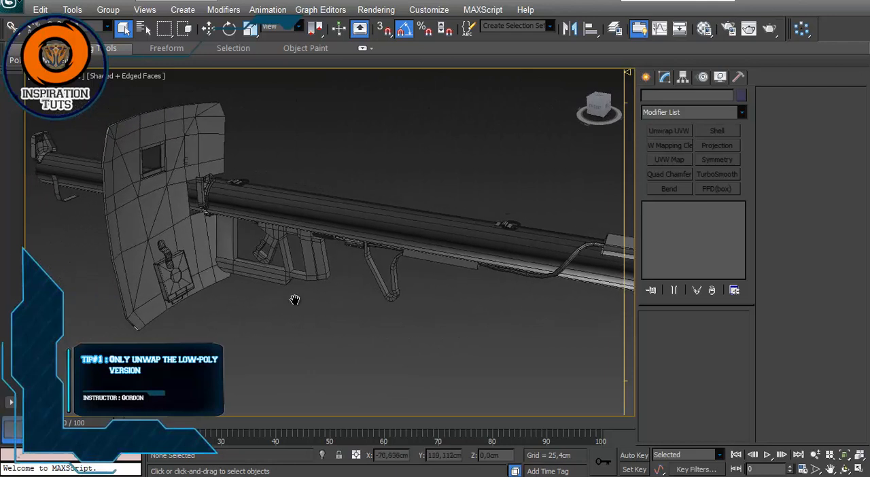
Step: Show the hidden high-poly PanzerSchrek layer and hide the PanzerSchrek_LowPoly layer
click(445, 229)
click(456, 195)
click(615, 30)
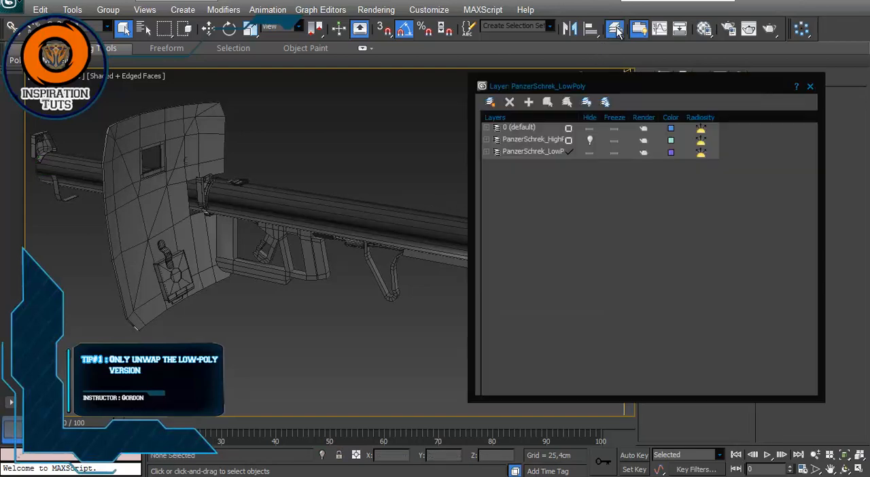
click(590, 140)
click(590, 153)
Step: Turn off edged faces and inspect the high-poly launcher's shield, tube and grips up close
alt+middle_drag(223, 196, 414, 238)
key(F4)
scroll(265, 210, up, 3)
scroll(360, 228, up, 4)
alt+middle_drag(361, 227, 342, 262)
scroll(350, 228, down, 3)
alt+middle_drag(255, 214, 204, 238)
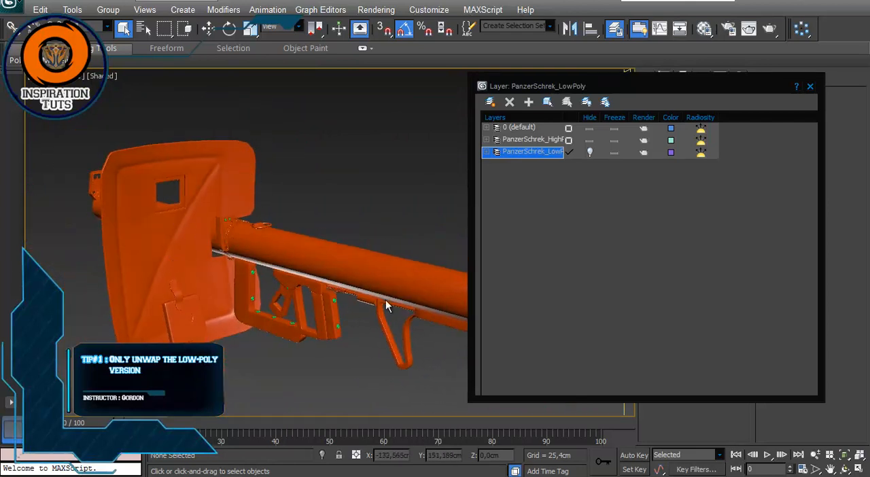
Step: Show the PanzerSchrek_LowPoly layer again, hide the high-poly layer, and display edged faces
click(589, 152)
click(589, 140)
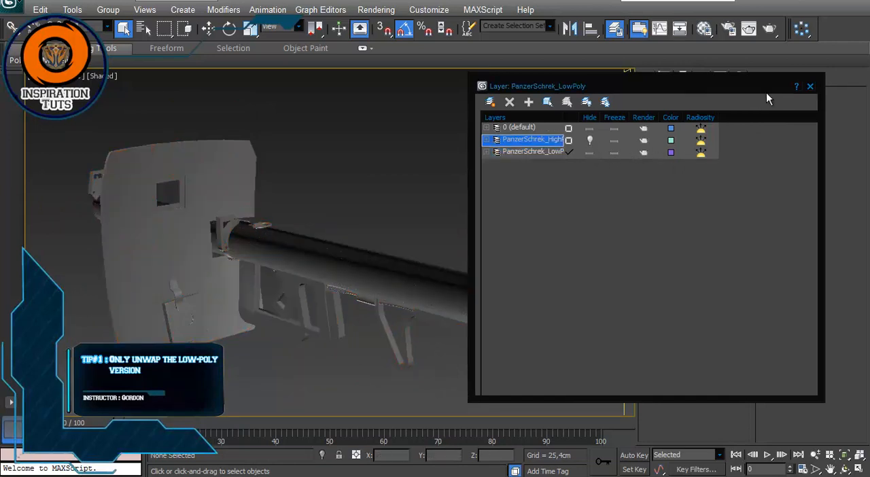
click(810, 87)
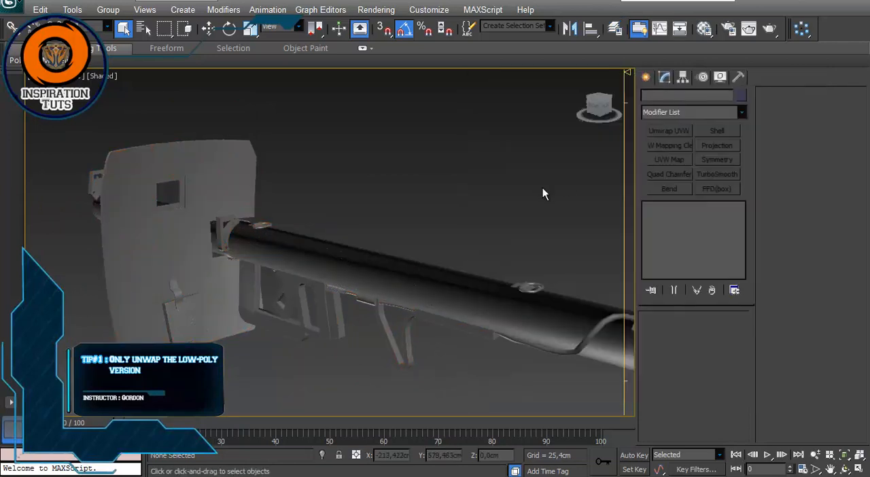
key(F4)
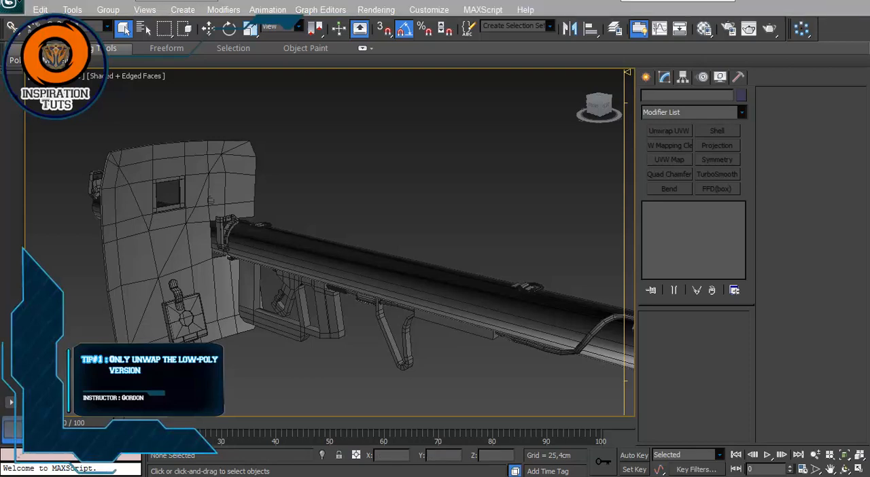
Step: Select the low-poly launcher tube and examine its edge layout near the cable box and flared end
middle_drag(407, 340, 308, 287)
scroll(331, 302, down, 3)
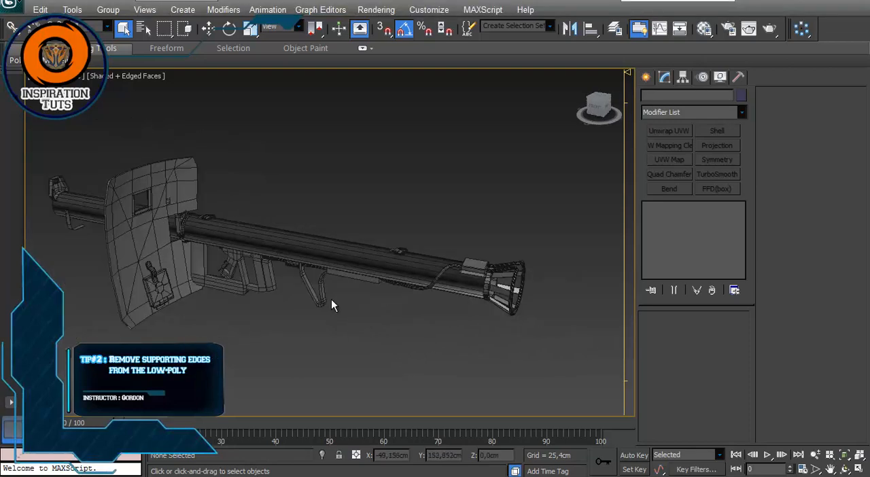
scroll(408, 268, up, 2)
click(449, 314)
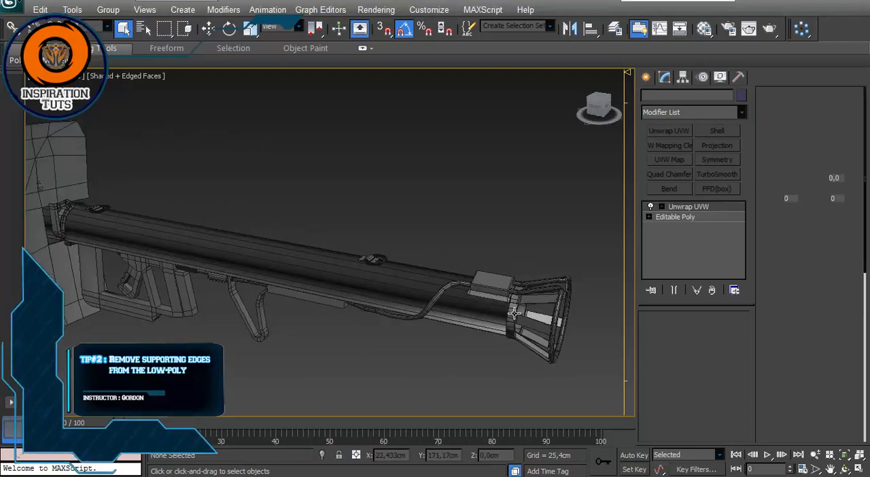
scroll(470, 299, up, 4)
middle_drag(452, 311, 426, 304)
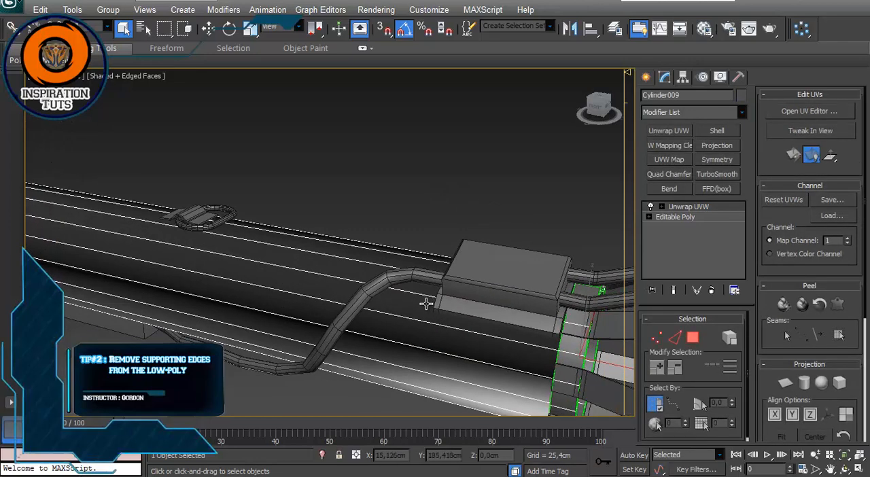
middle_drag(469, 329, 361, 279)
scroll(402, 300, down, 3)
scroll(308, 239, up, 3)
scroll(400, 266, up, 4)
scroll(328, 188, down, 3)
scroll(197, 236, down, 4)
Step: Examine the tube's edges from its open end with the sight back to the shield, and deselect the tube
middle_drag(74, 253, 447, 331)
alt+middle_drag(139, 297, 210, 299)
scroll(116, 301, down, 2)
middle_drag(116, 301, 525, 364)
scroll(333, 244, up, 3)
middle_drag(420, 284, 385, 265)
scroll(350, 306, up, 3)
alt+middle_drag(277, 304, 327, 289)
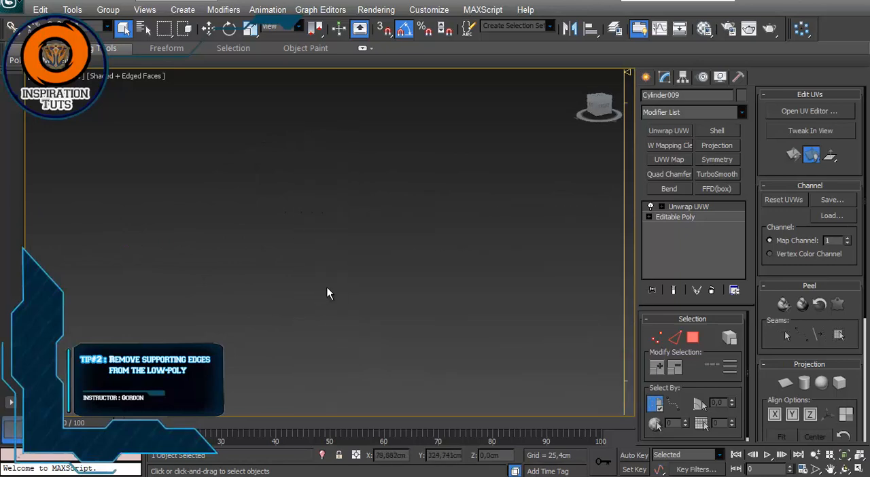
middle_drag(371, 309, 318, 210)
scroll(382, 251, down, 3)
scroll(381, 250, up, 3)
middle_drag(358, 246, 339, 242)
scroll(295, 278, down, 4)
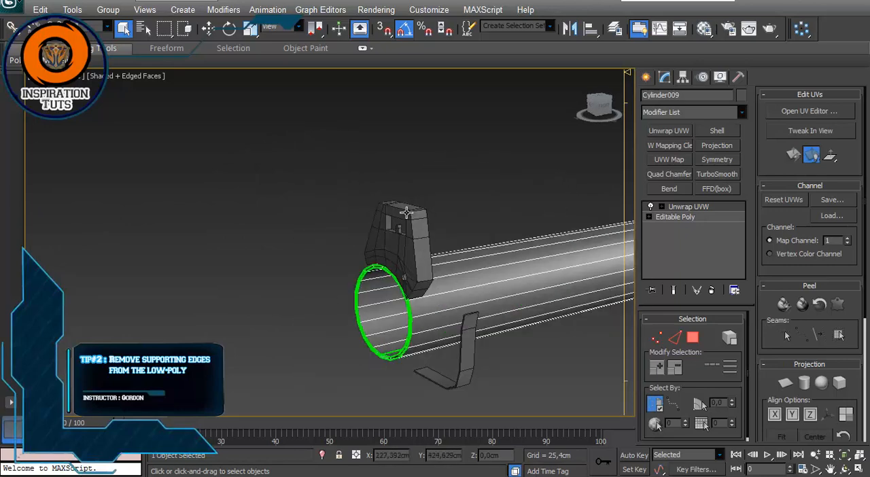
alt+middle_drag(461, 254, 336, 273)
scroll(337, 273, up, 3)
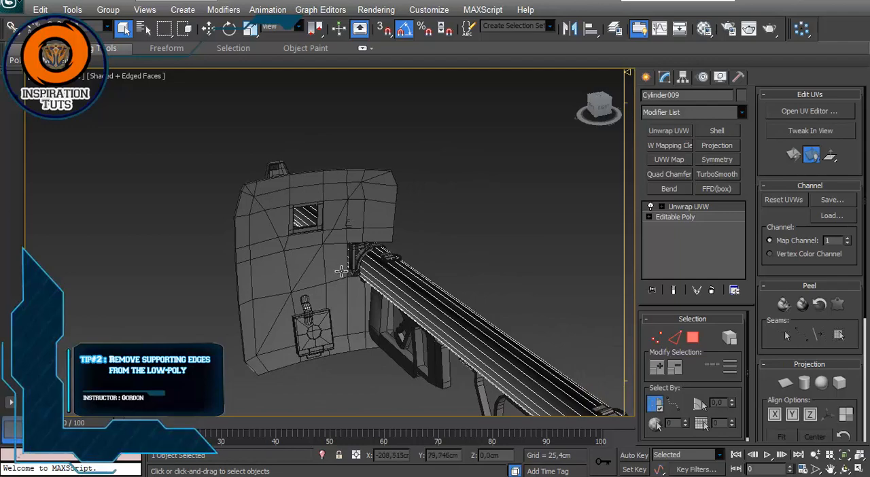
alt+middle_drag(340, 270, 363, 250)
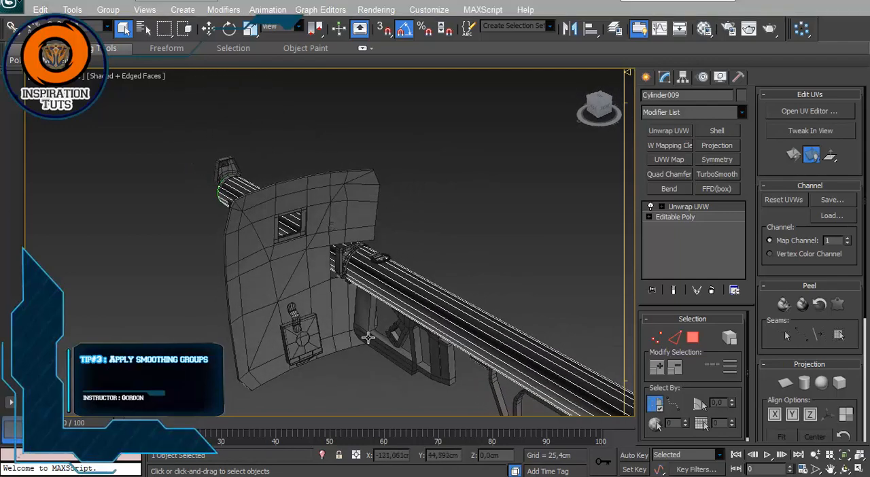
alt+middle_drag(418, 259, 441, 254)
click(441, 254)
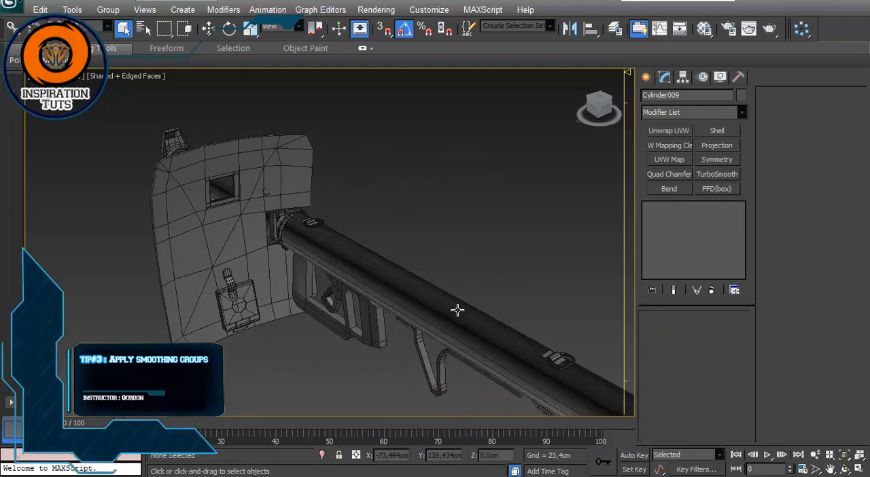
Step: Convert the launcher tube to an Editable Poly, collapsing its Unwrap UVW modifier
click(456, 310)
alt+middle_drag(496, 341, 375, 265)
right_click(376, 265)
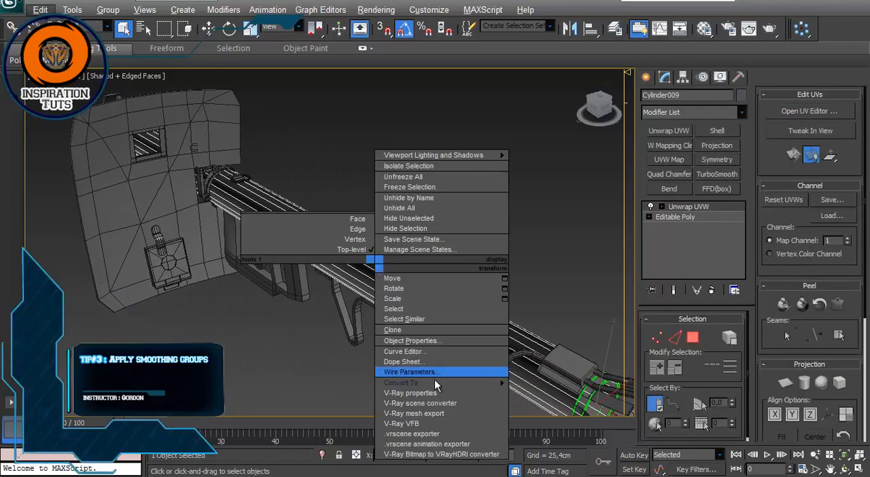
mouse_move(434, 385)
click(353, 397)
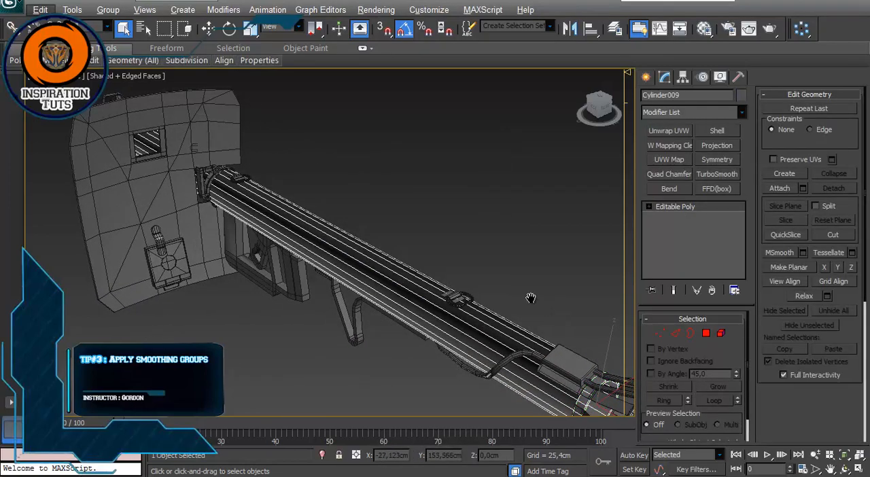
Step: Turn off edged faces and inspect the smooth shading along the low-poly tube
mouse_move(531, 297)
alt+middle_down()
mouse_move(388, 272)
mouse_move(415, 242)
mouse_move(402, 221)
mouse_move(415, 233)
mouse_move(346, 202)
mouse_move(249, 227)
mouse_move(108, 103)
alt+middle_up()
click(401, 202)
scroll(383, 212, up, 3)
key(F4)
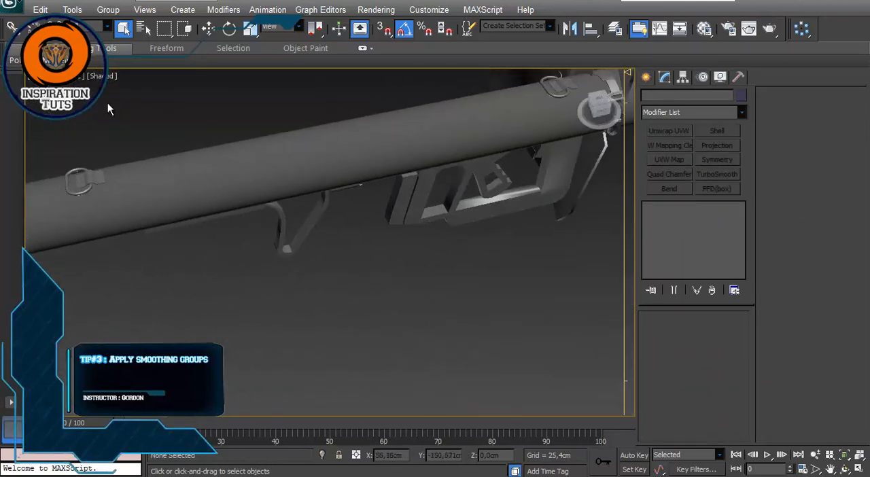
alt+middle_drag(147, 150, 113, 96)
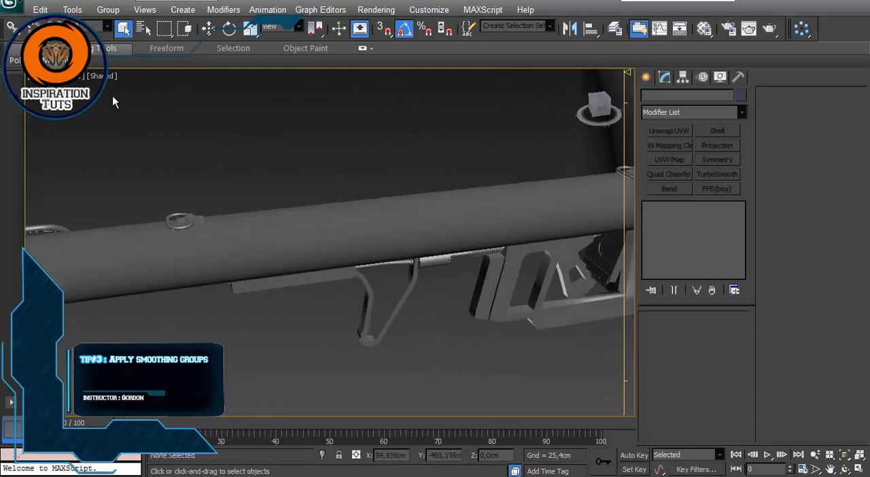
alt+middle_drag(187, 243, 312, 243)
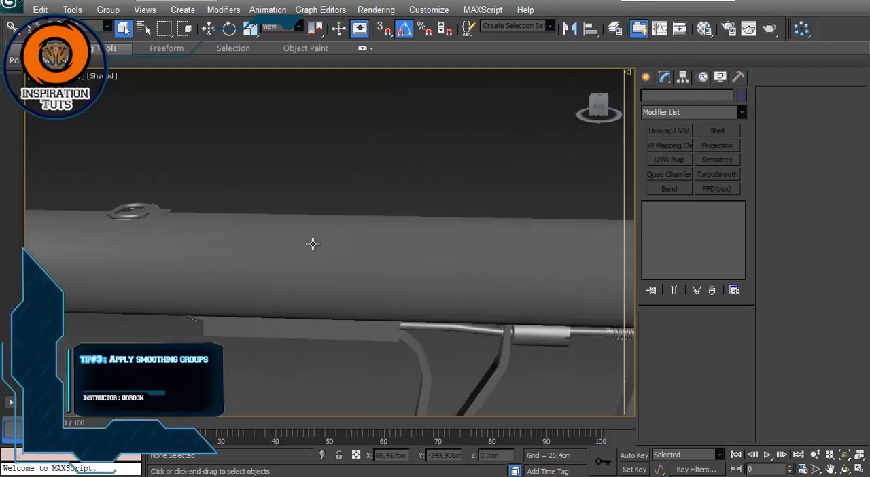
Step: Clear the smoothing groups on the whole tube element and auto-smooth it with a threshold of 45
click(399, 190)
alt+middle_drag(398, 190, 291, 247)
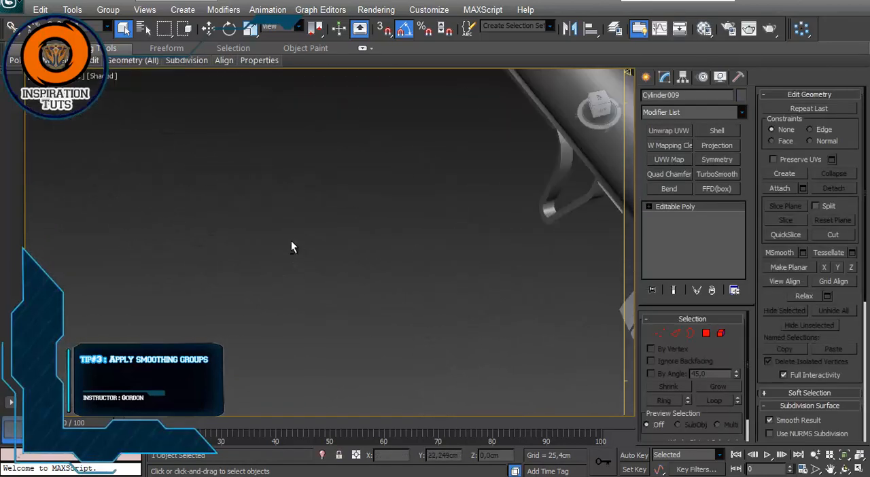
alt+middle_drag(485, 180, 317, 214)
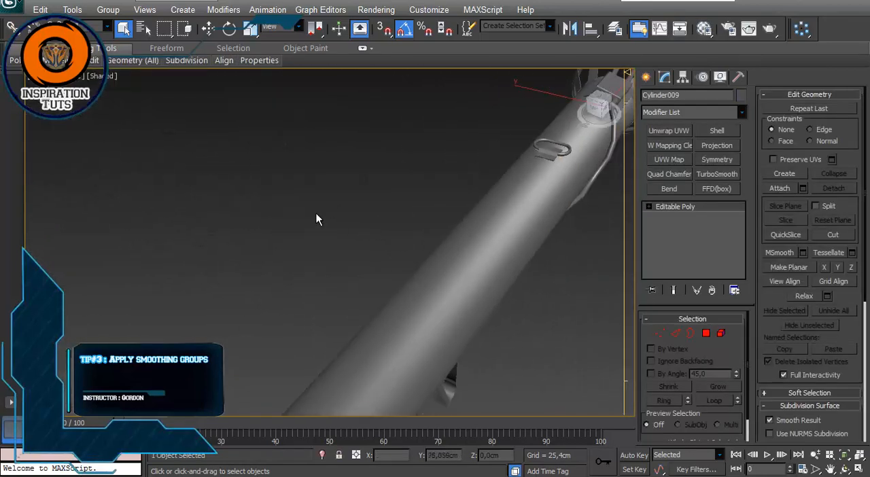
alt+middle_drag(559, 259, 503, 282)
click(721, 333)
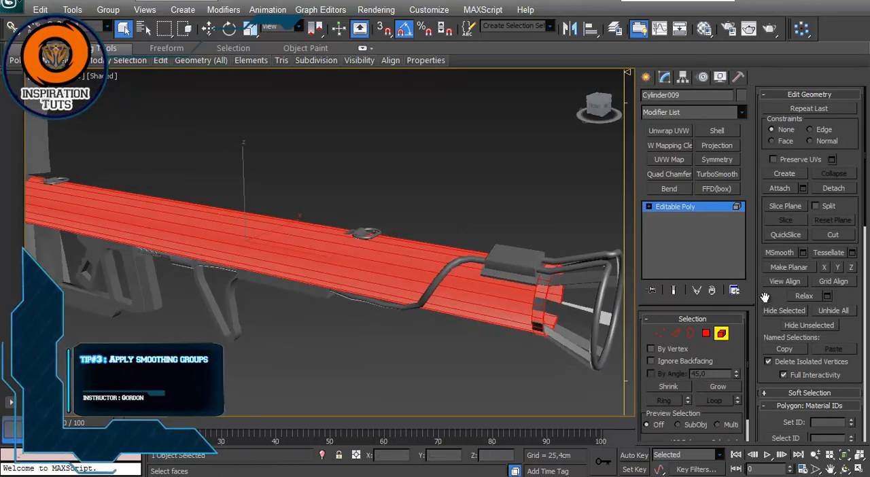
drag(765, 298, 750, 193)
drag(759, 231, 756, 77)
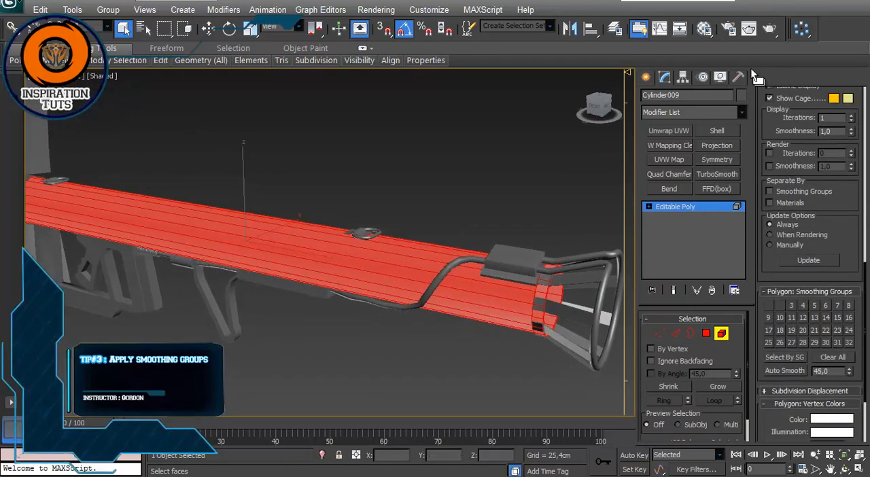
click(829, 358)
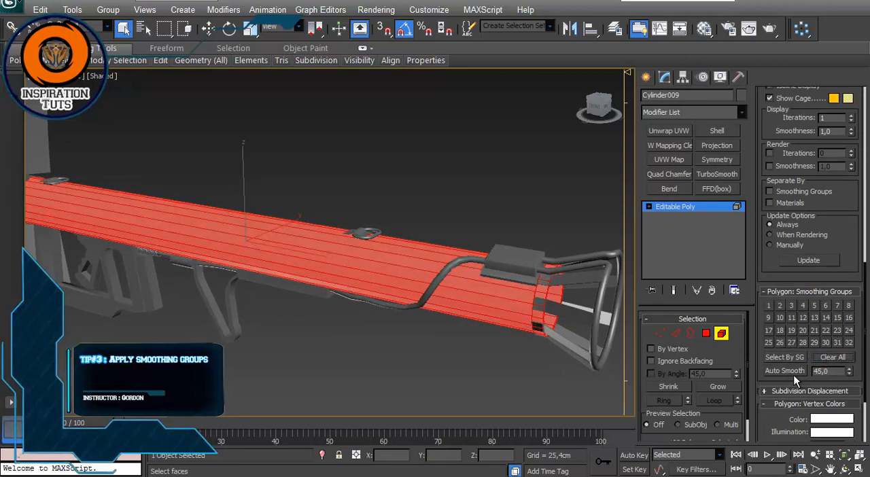
key(5)
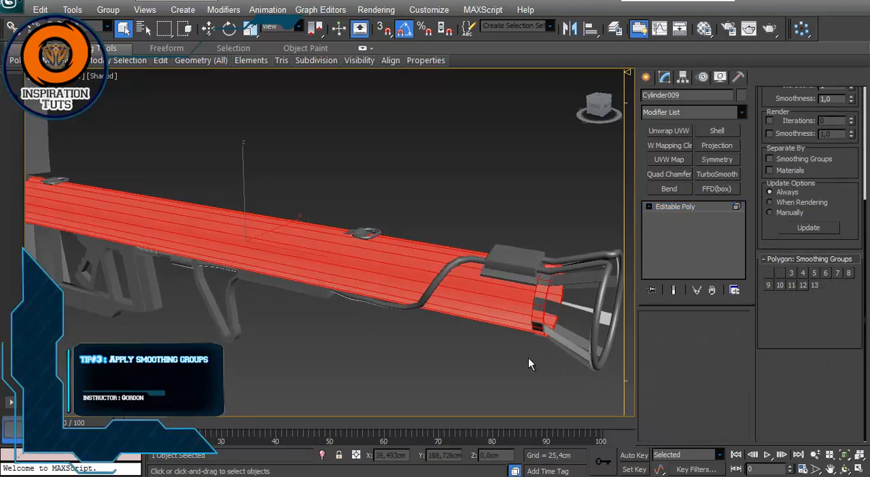
click(528, 357)
Step: Inspect the smoothed launcher's shading from the flared end toward the grips
alt+middle_drag(372, 280, 396, 297)
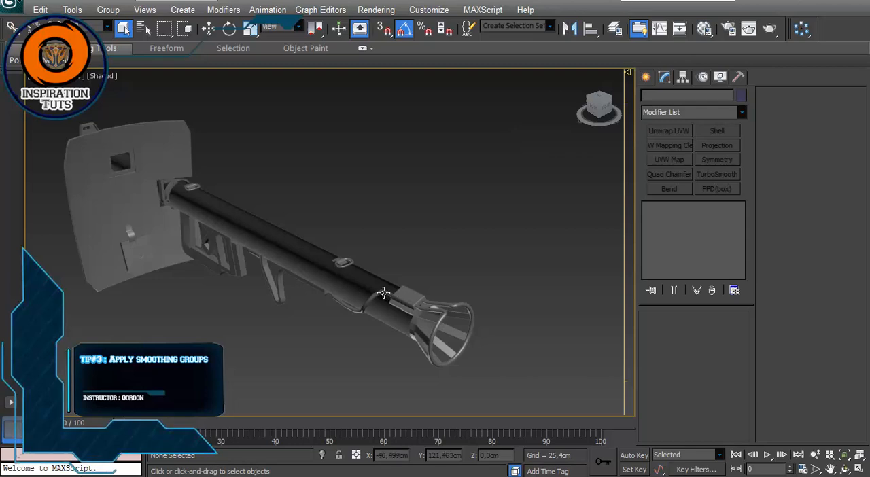
scroll(336, 269, up, 5)
scroll(343, 275, down, 2)
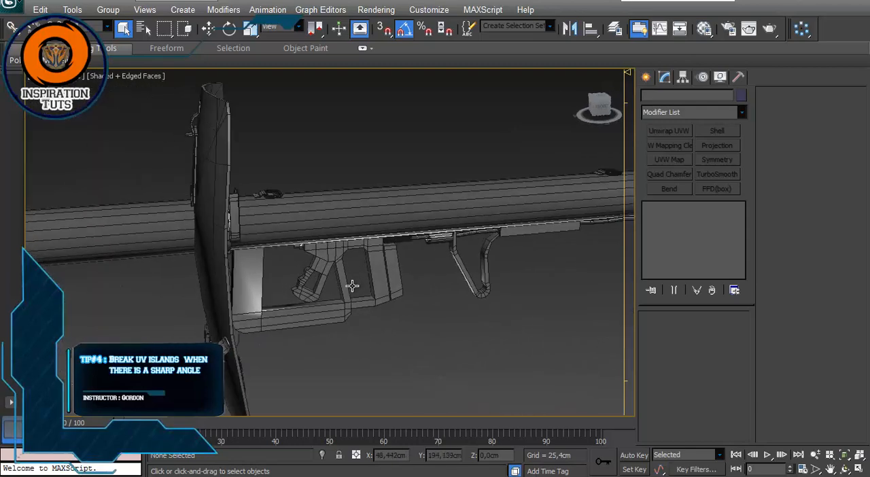
alt+middle_drag(352, 286, 311, 286)
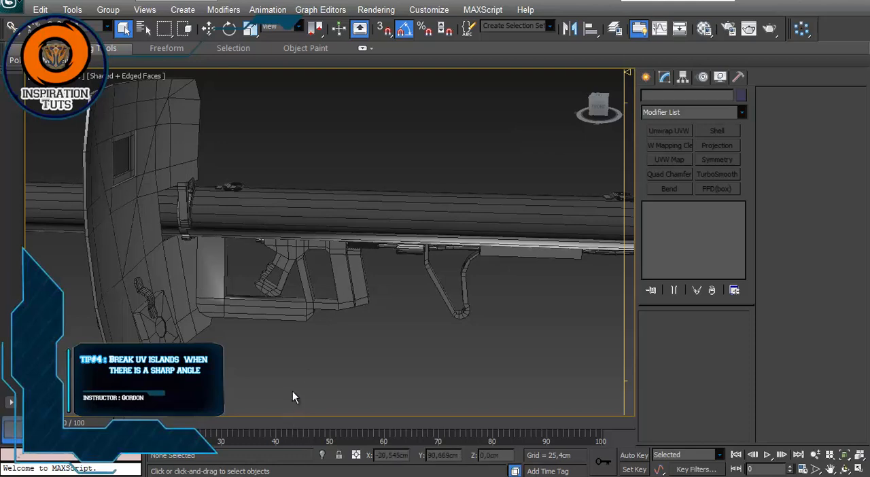
Step: Open the UV editor for the launcher's rear grip frame and place its window clear of the model
click(337, 299)
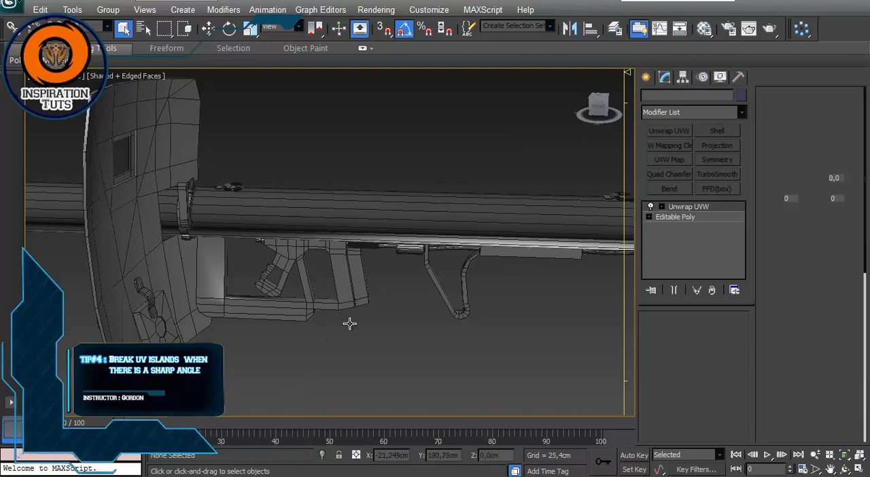
scroll(349, 322, up, 3)
scroll(349, 322, down, 3)
scroll(412, 208, up, 3)
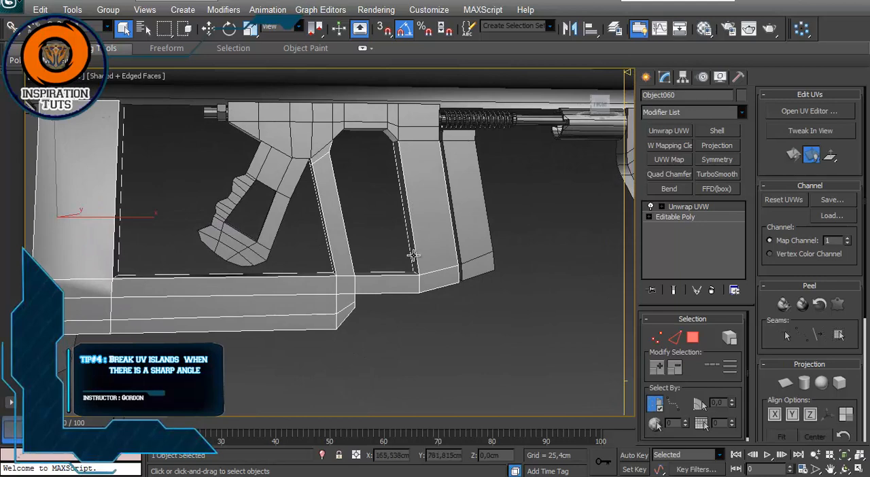
click(678, 207)
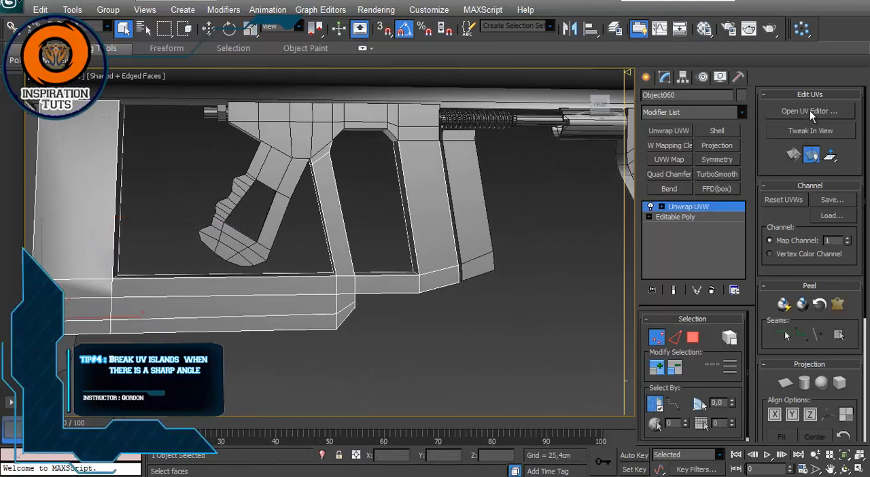
click(811, 113)
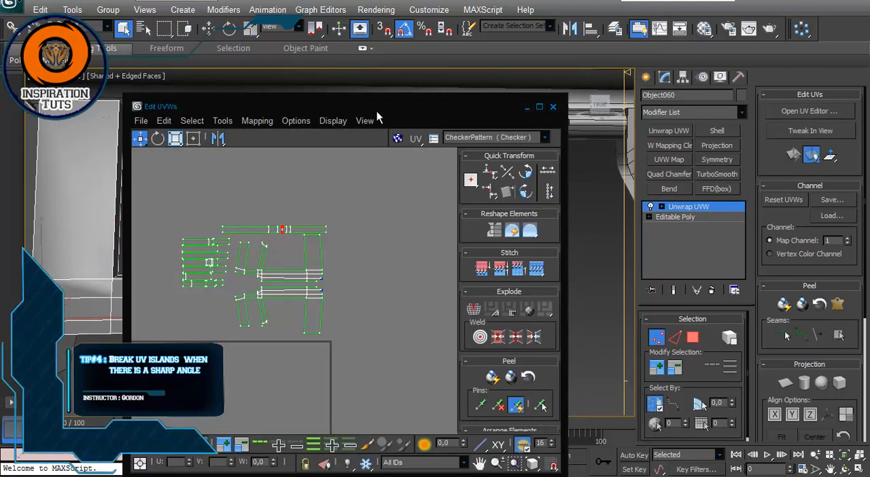
drag(412, 66, 619, 80)
Step: Select the grip frame's inner bottom face in polygon mode and locate its island in the UV layout
alt+middle_drag(233, 183, 316, 293)
scroll(316, 293, up, 4)
click(447, 415)
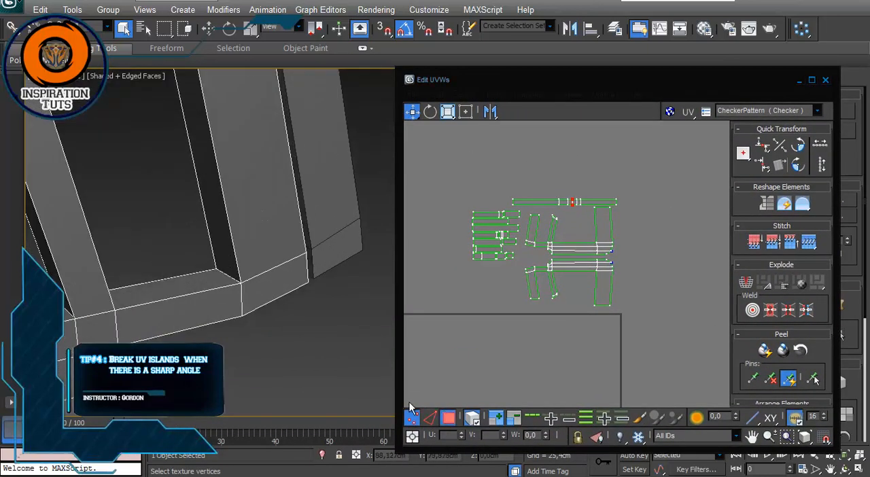
click(213, 234)
click(203, 285)
alt+middle_drag(203, 285, 310, 232)
middle_drag(462, 210, 480, 217)
scroll(532, 236, up, 2)
scroll(492, 222, down, 2)
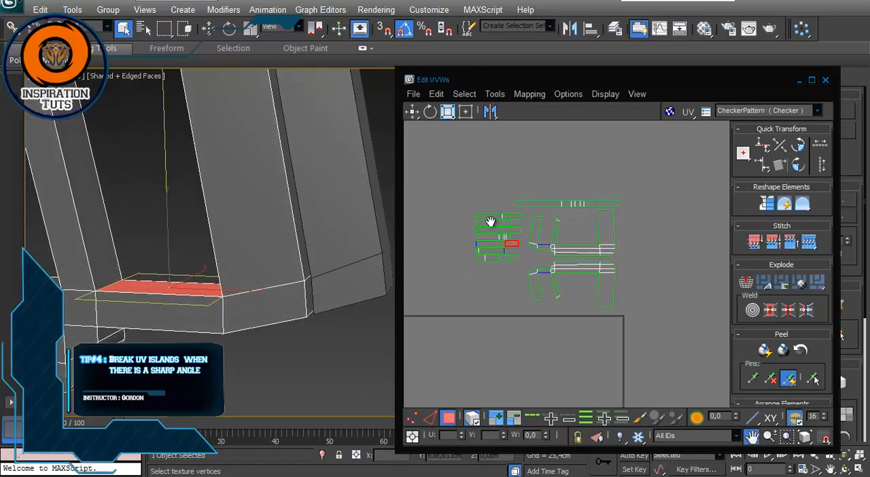
scroll(496, 234, up, 2)
scroll(496, 234, down, 2)
scroll(520, 239, up, 8)
scroll(521, 242, up, 4)
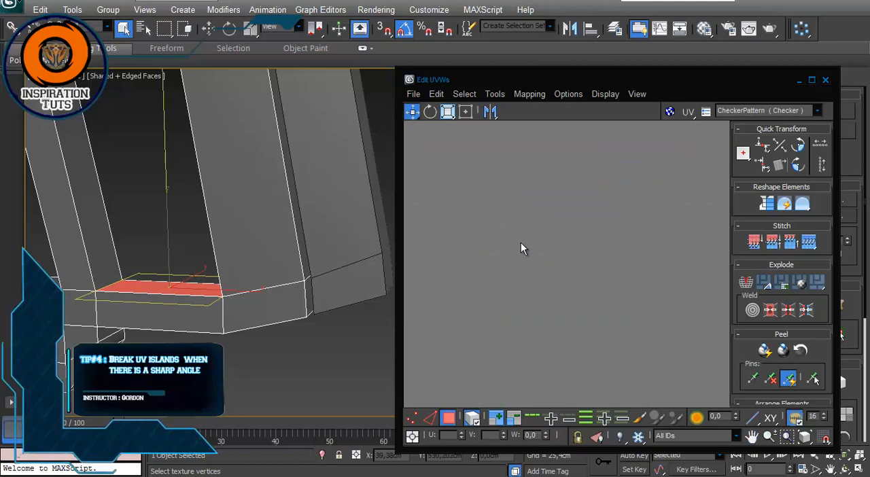
scroll(522, 244, down, 7)
scroll(521, 245, down, 3)
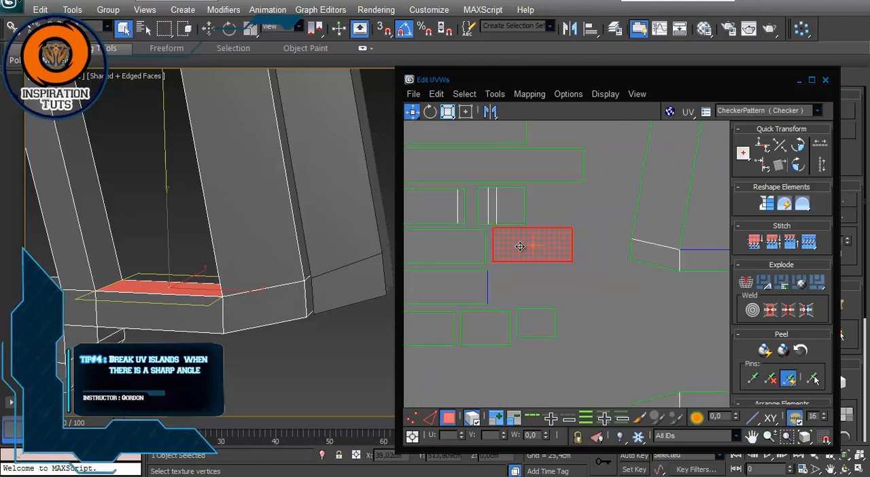
middle_drag(539, 248, 641, 254)
Step: Select the adjoining vertical inner face to compare its UV island, and clear the face selection
alt+middle_drag(367, 268, 195, 246)
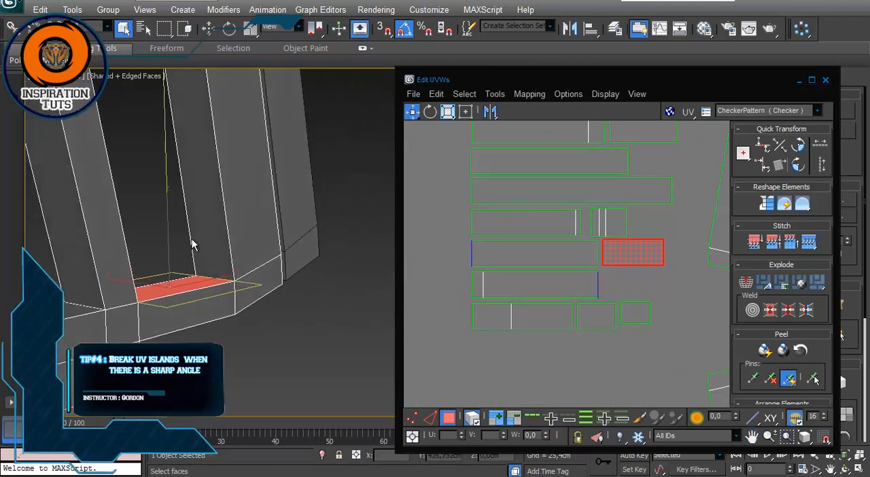
click(206, 234)
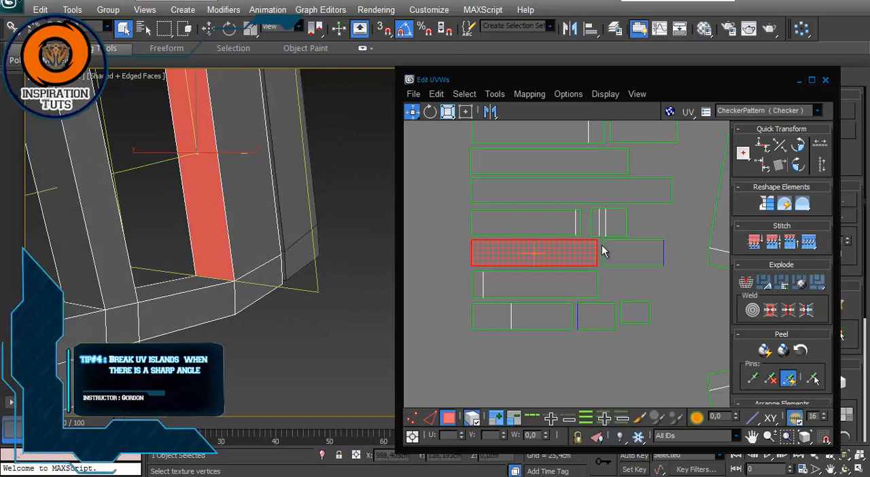
click(314, 301)
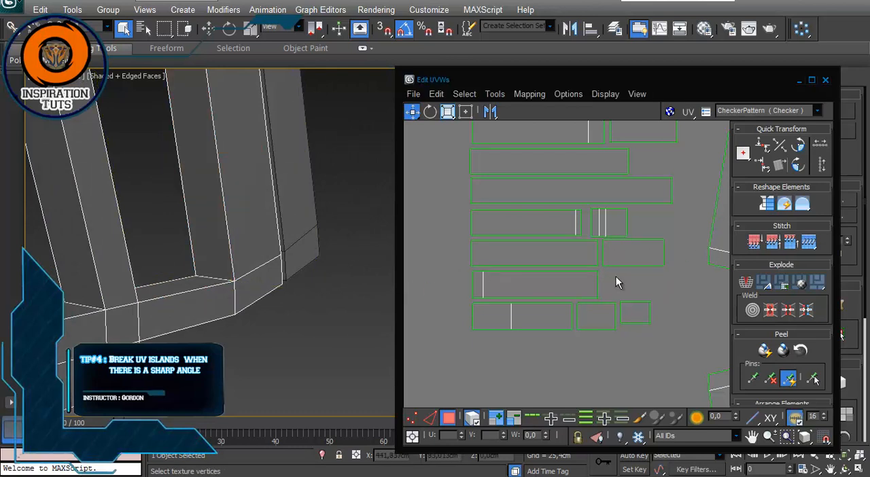
Step: Examine how the grip frame's UV islands are split at the sharp corners of the mesh
scroll(607, 215, down, 5)
middle_drag(632, 216, 556, 218)
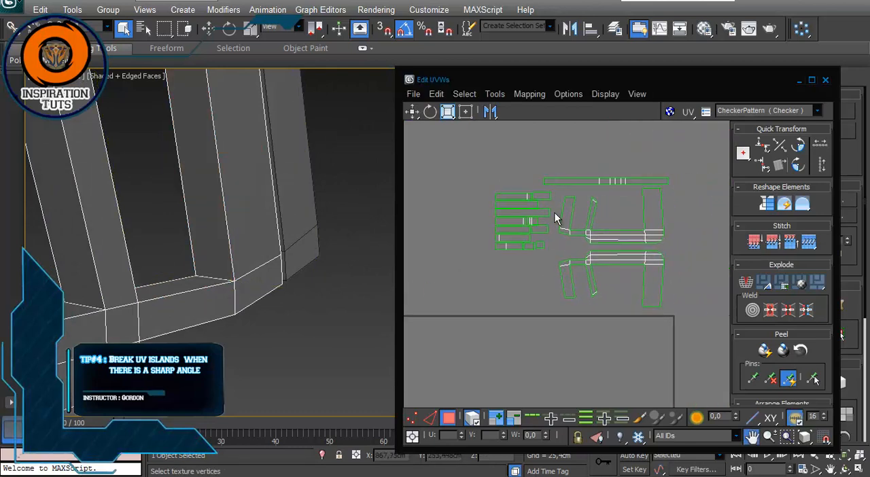
scroll(554, 218, up, 3)
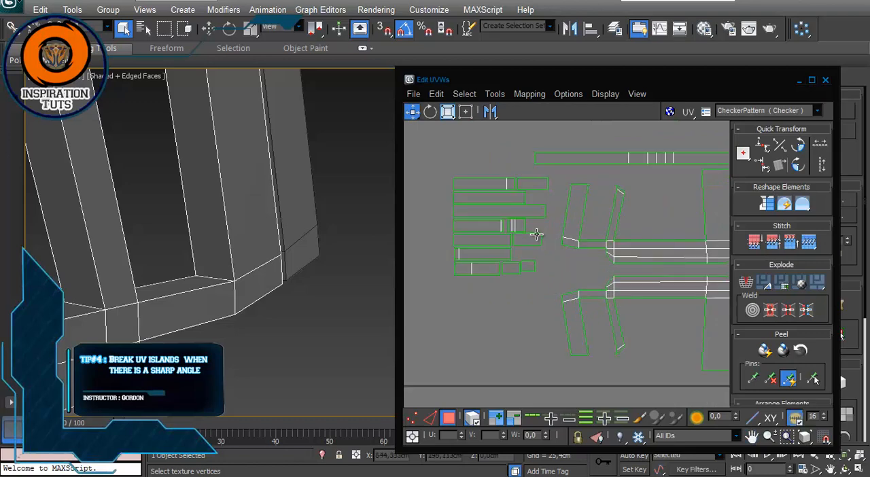
scroll(235, 195, down, 5)
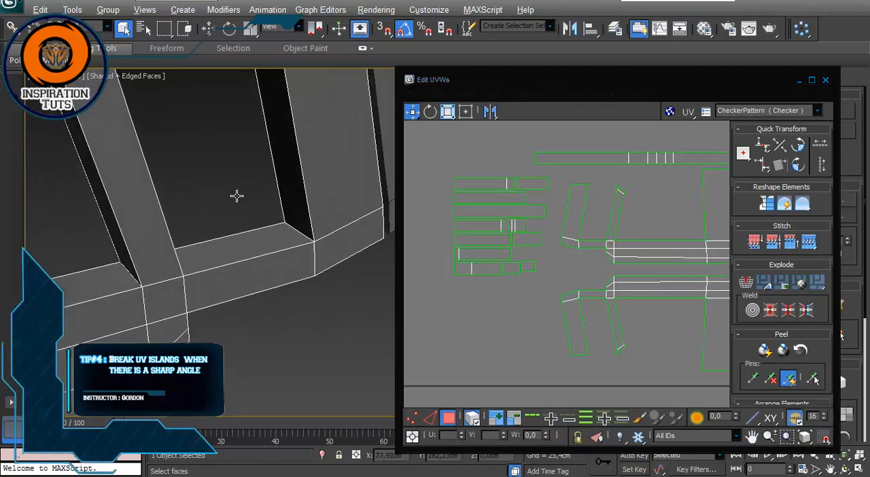
middle_drag(233, 195, 178, 238)
scroll(133, 224, up, 3)
scroll(135, 226, down, 3)
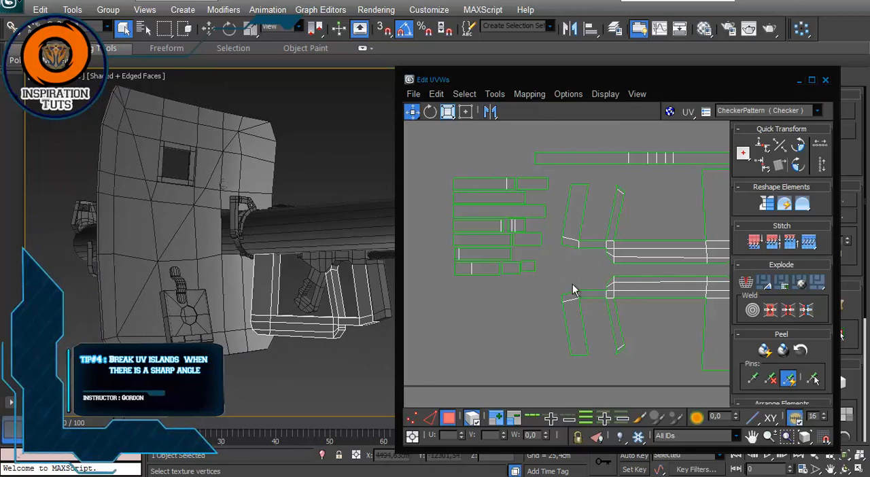
mouse_move(286, 262)
alt+middle_down()
mouse_move(317, 291)
mouse_move(281, 259)
mouse_move(297, 249)
alt+middle_up()
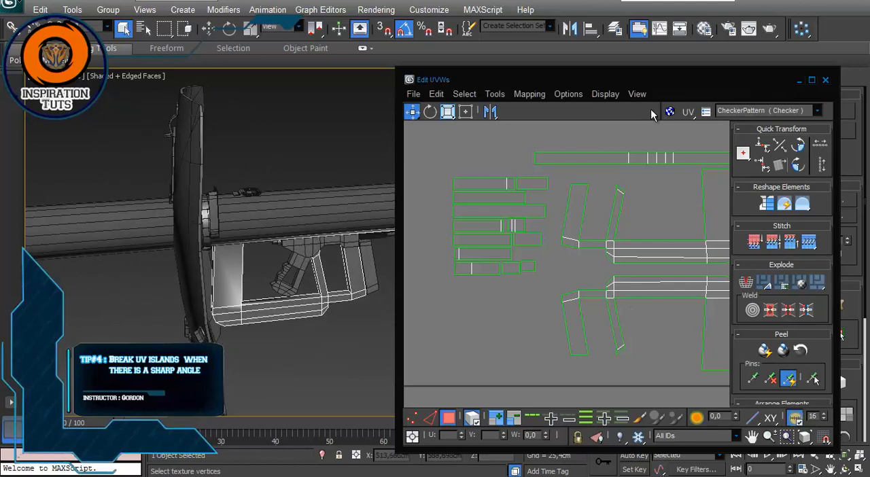
Step: Close the UV editor, leave face editing in the Unwrap UVW modifier and deselect the grip frame
drag(661, 80, 548, 103)
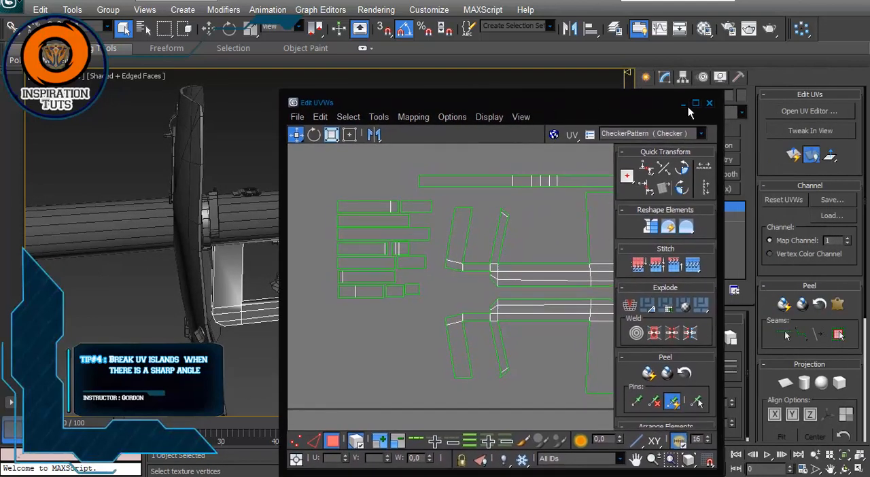
click(708, 104)
alt+middle_drag(361, 189, 269, 212)
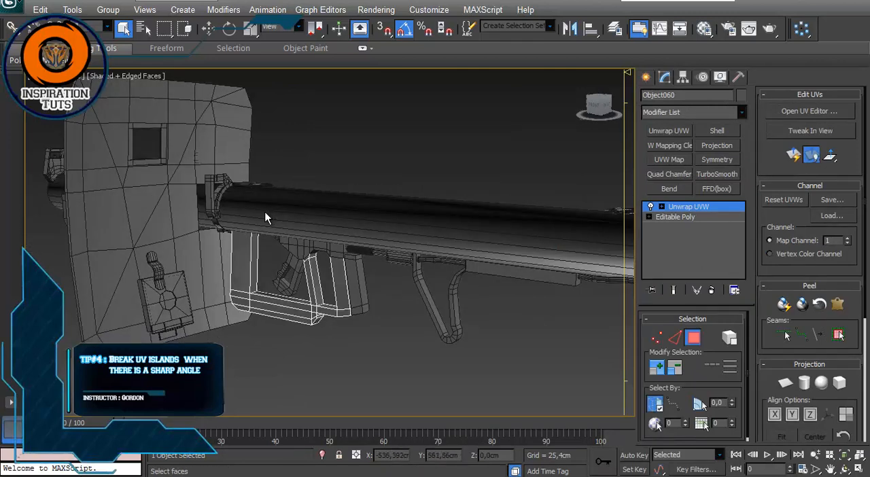
alt+middle_drag(231, 293, 384, 318)
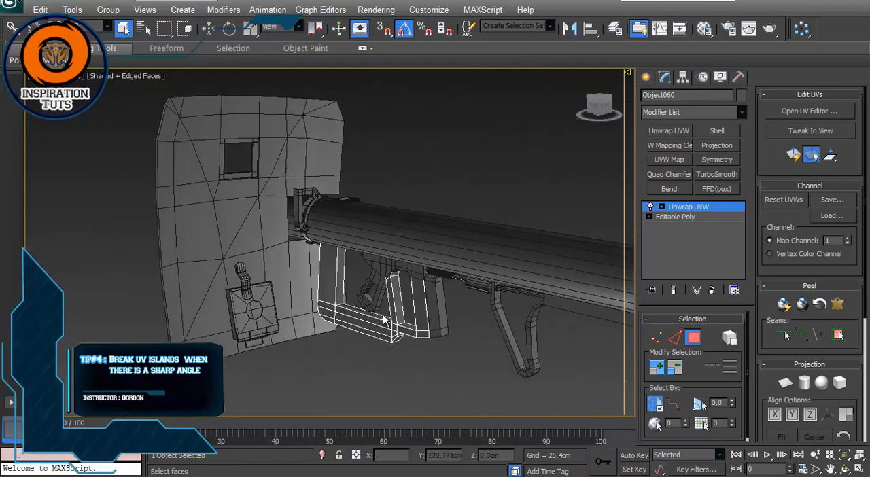
click(699, 207)
click(348, 333)
Step: Select the small clip under the tube beside the shield and examine where it meets the tube
alt+middle_drag(292, 298, 322, 318)
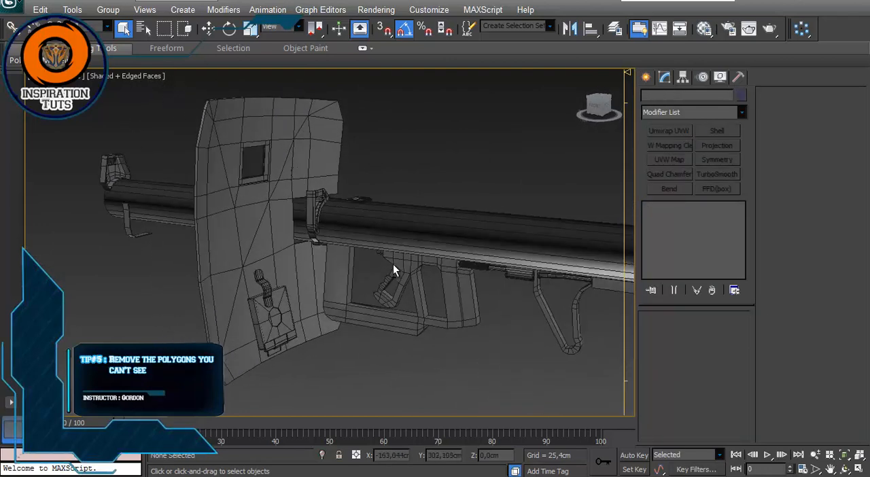
alt+middle_drag(393, 264, 308, 274)
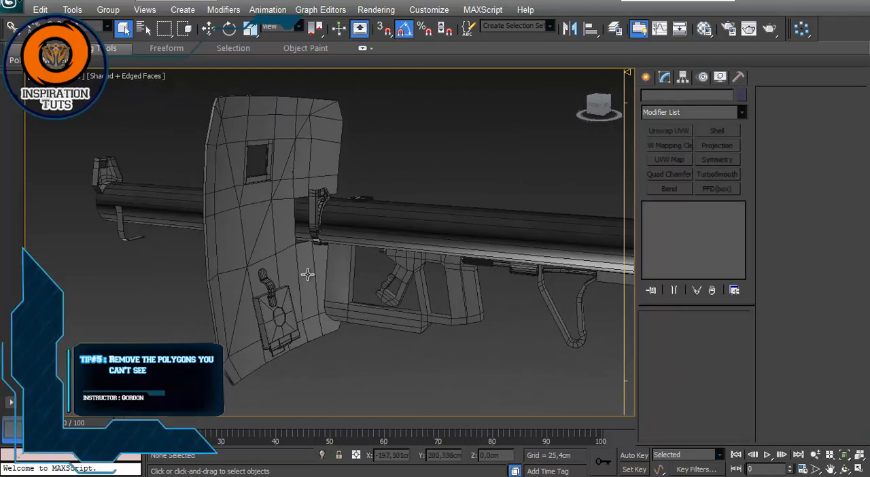
alt+middle_drag(322, 213, 228, 162)
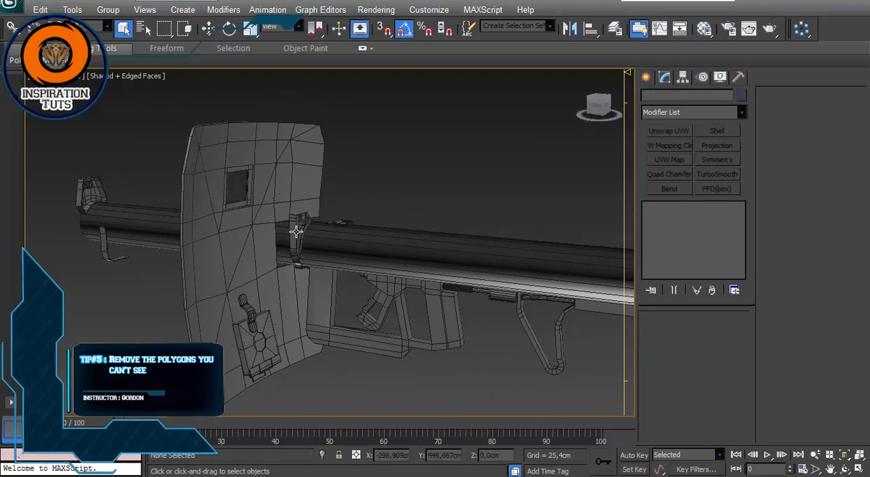
scroll(297, 231, up, 5)
scroll(313, 240, down, 3)
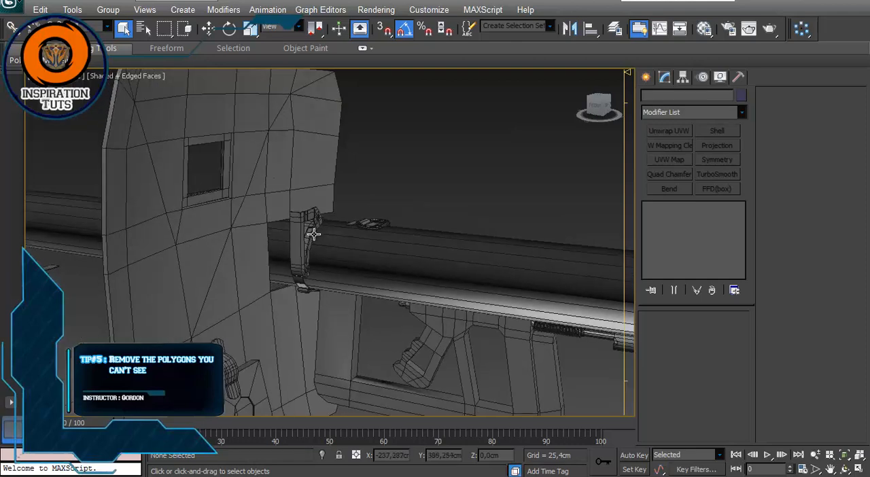
alt+middle_drag(314, 234, 337, 164)
scroll(292, 256, up, 5)
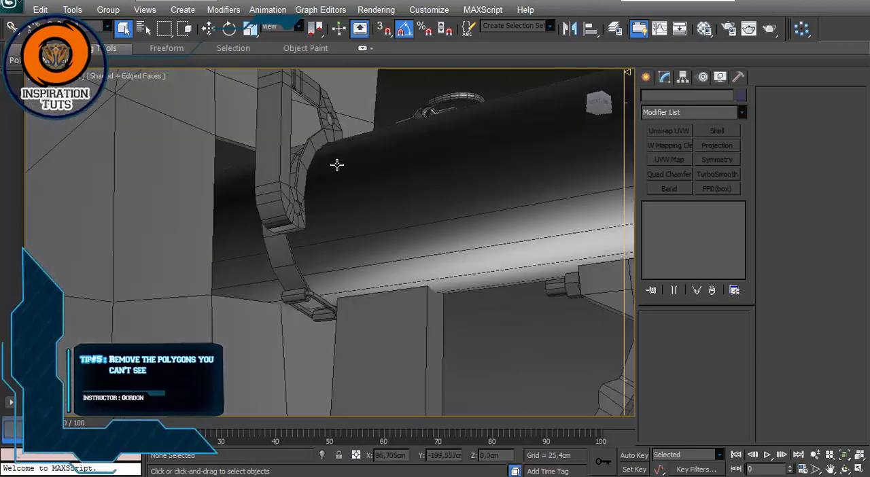
click(323, 302)
alt+middle_drag(331, 301, 362, 236)
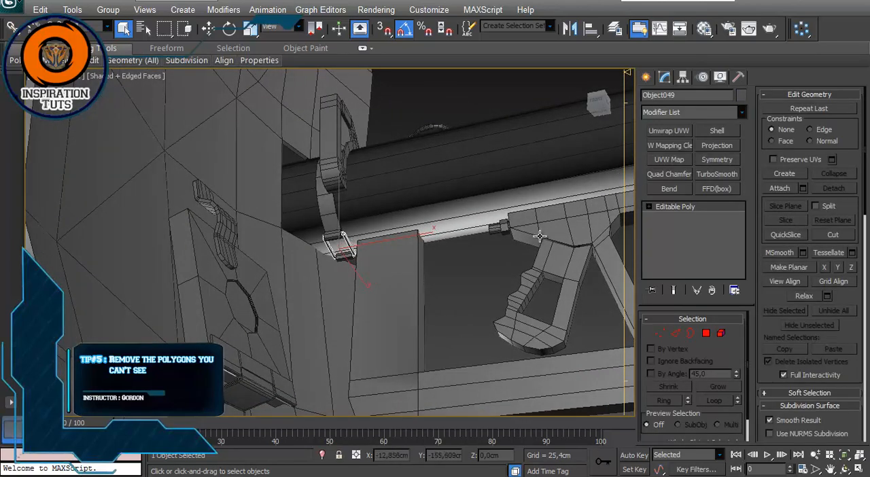
Step: Deselect the clip and select the thin rod running through the spring to check its hidden portion
alt+middle_drag(540, 236, 539, 257)
middle_drag(540, 256, 392, 257)
click(412, 303)
alt+middle_drag(369, 286, 398, 264)
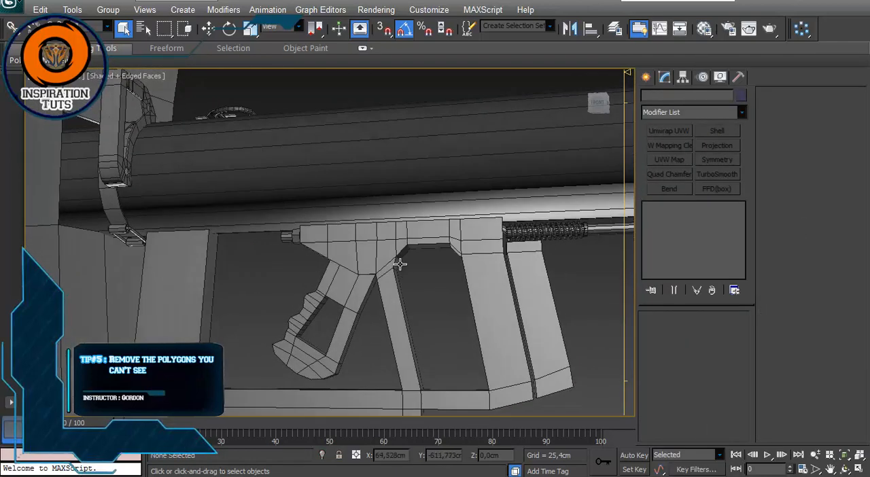
middle_drag(318, 276, 247, 288)
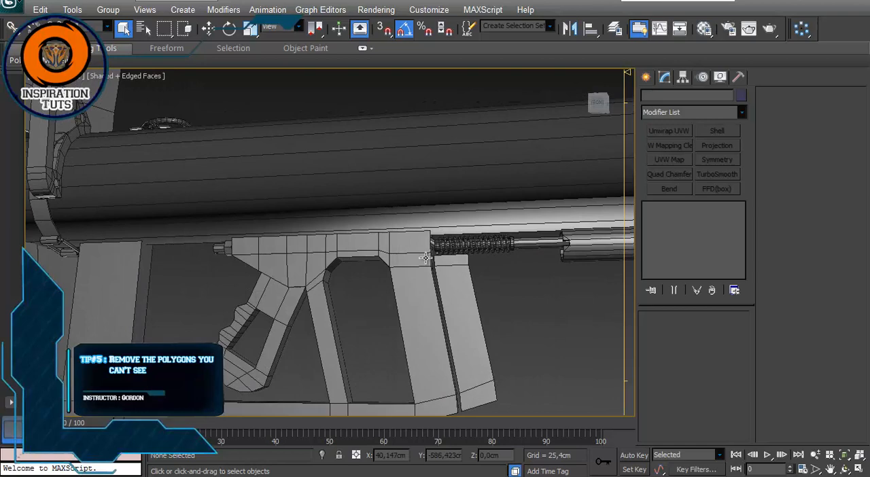
click(506, 243)
scroll(454, 253, up, 2)
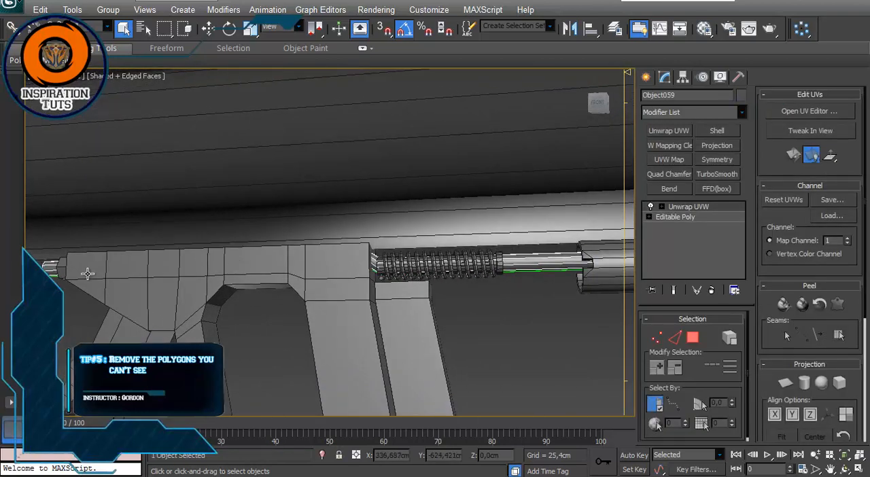
Step: Select the trigger housing, examine its spring-side end for missing polygons and deselect it
alt+middle_drag(87, 274, 210, 288)
click(213, 303)
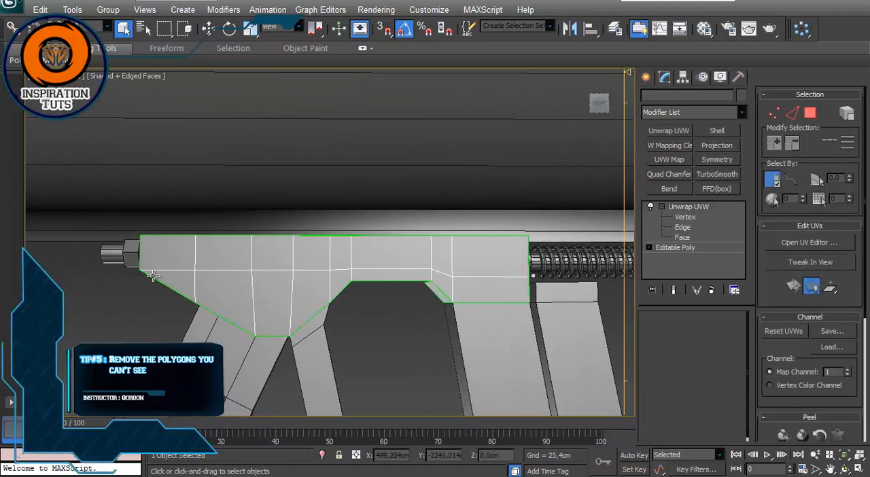
alt+middle_drag(510, 252, 447, 314)
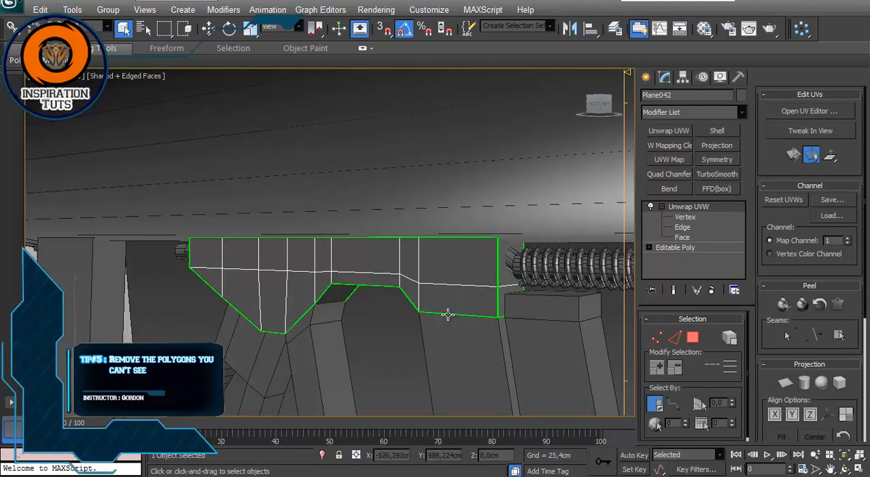
click(387, 364)
scroll(389, 338, down, 3)
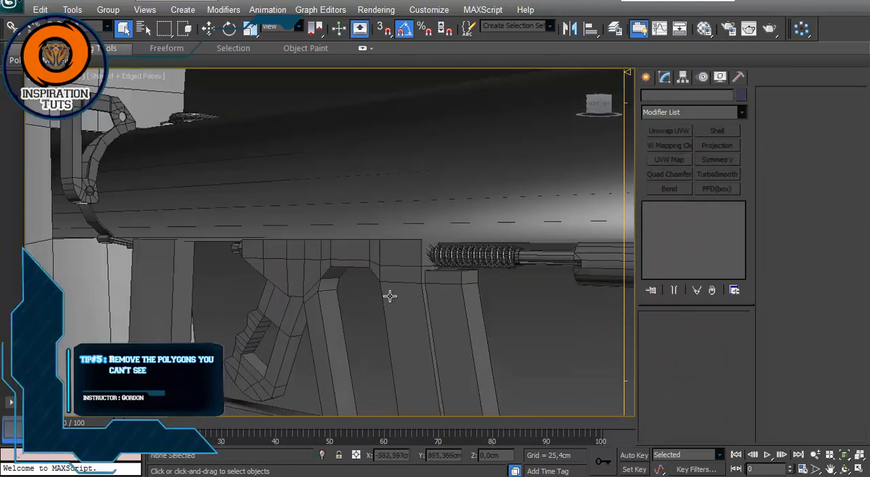
Step: Select the square box on the lower part of the shield and isolate it
scroll(434, 244, up, 2)
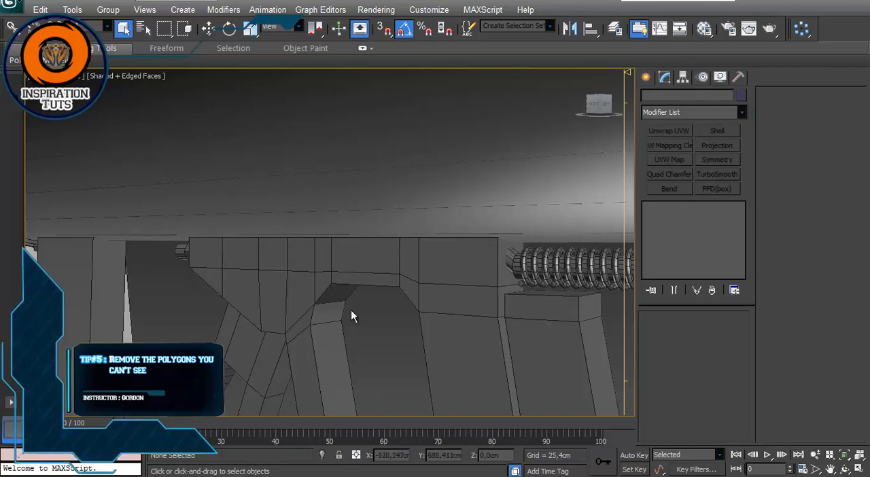
scroll(351, 312, down, 5)
alt+middle_drag(351, 313, 256, 327)
scroll(237, 292, up, 10)
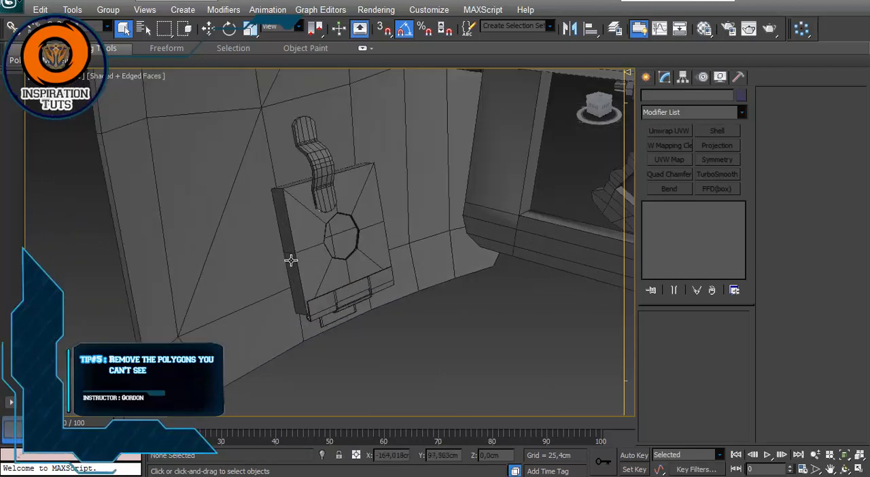
click(295, 260)
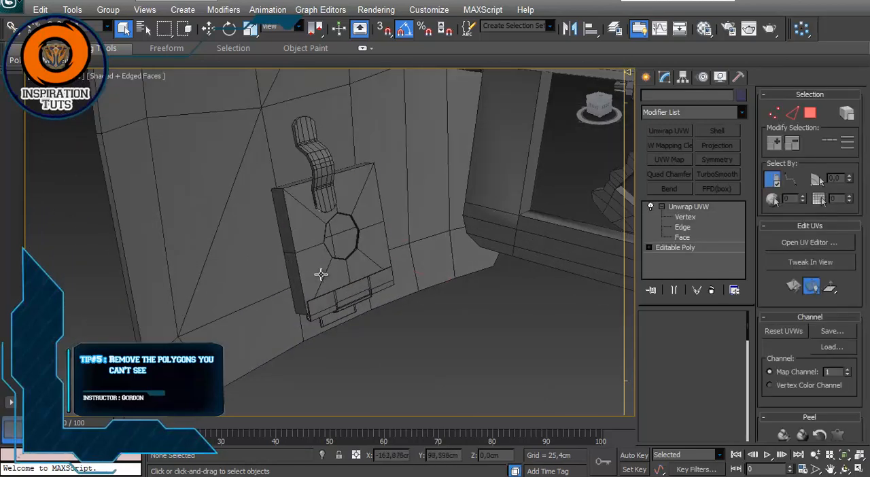
alt+middle_drag(320, 274, 431, 235)
key(alt+q)
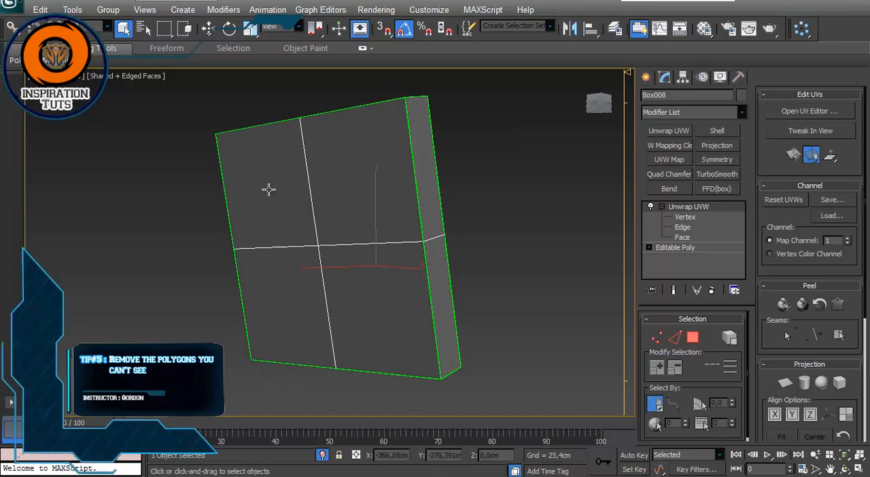
Step: Examine the isolated box's hidden back side and exit isolation to show the whole launcher again
alt+middle_drag(463, 178, 365, 340)
click(327, 457)
alt+middle_drag(339, 216, 293, 231)
scroll(376, 280, down, 4)
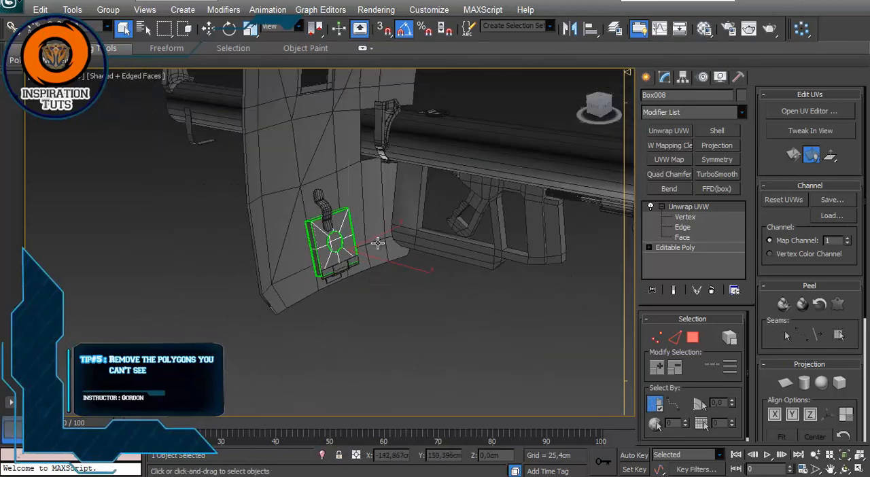
Step: Deselect the box on the shield and select the short slotted cylinder between the spring and the wire handle
middle_drag(379, 245, 346, 324)
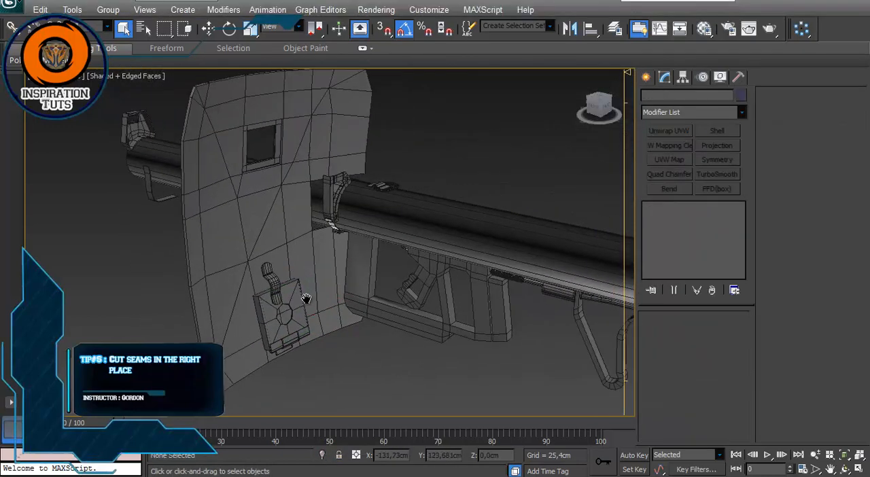
scroll(431, 288, up, 5)
alt+middle_drag(431, 289, 364, 318)
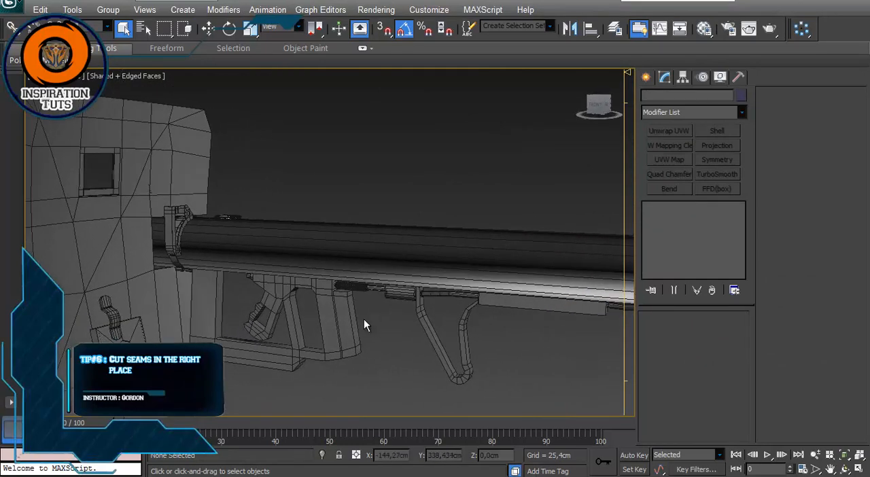
click(402, 300)
alt+middle_drag(398, 336, 242, 315)
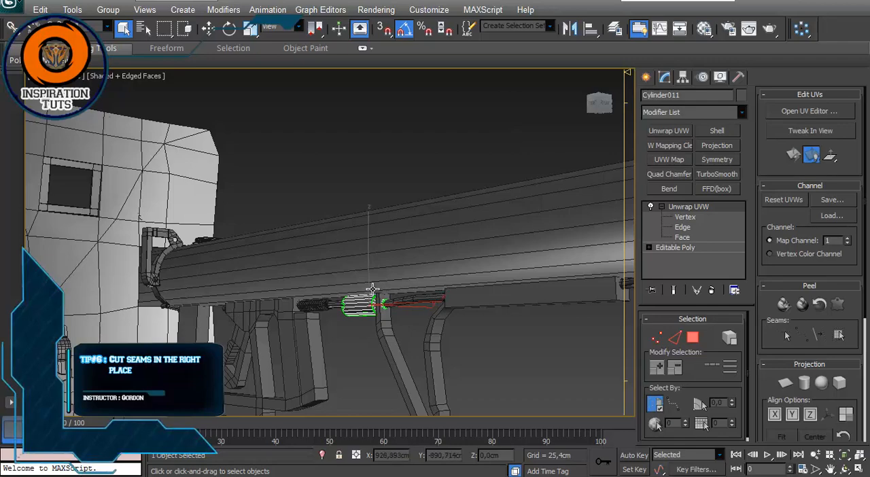
Step: Examine the slotted cylinder from several sides, checking the seam edge along its length and the seams around its open end
alt+middle_drag(454, 253, 327, 264)
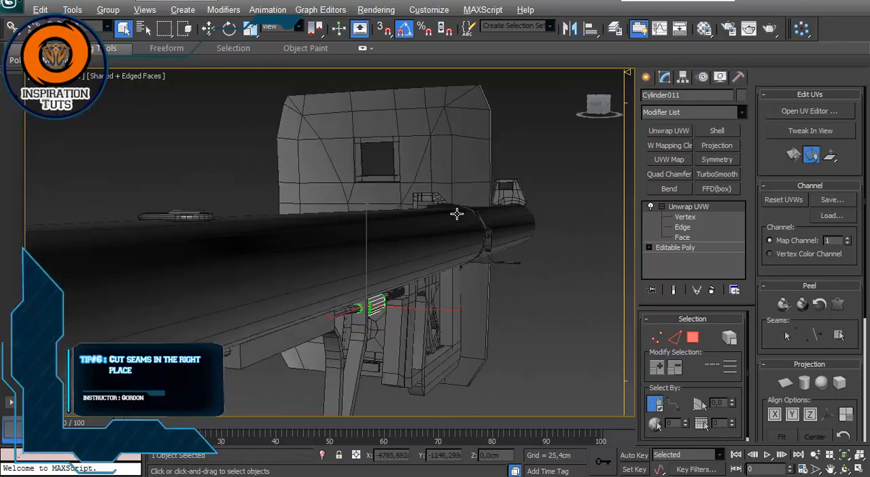
alt+middle_drag(457, 214, 292, 231)
scroll(293, 231, up, 5)
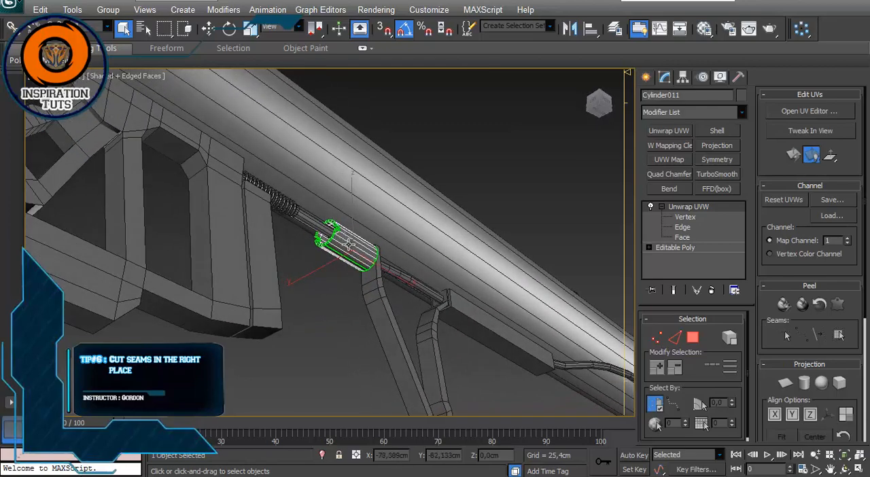
scroll(349, 245, up, 5)
middle_drag(390, 241, 320, 249)
scroll(319, 261, up, 2)
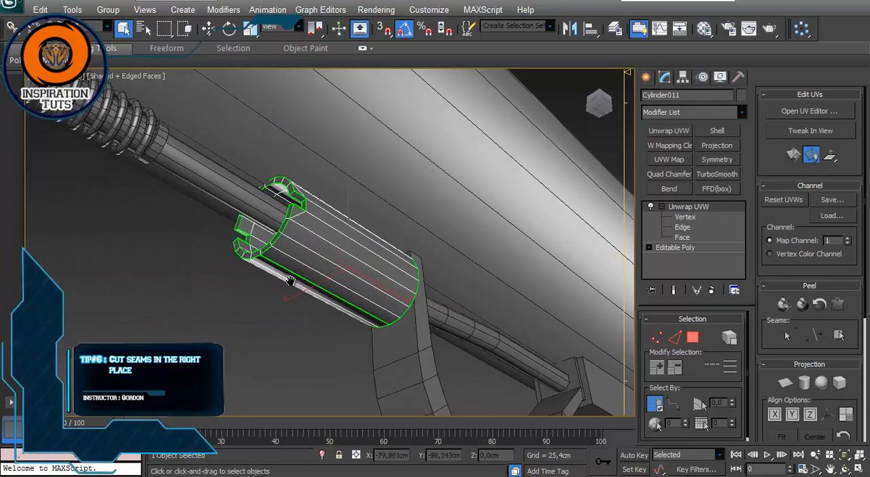
scroll(292, 282, down, 6)
scroll(301, 282, up, 6)
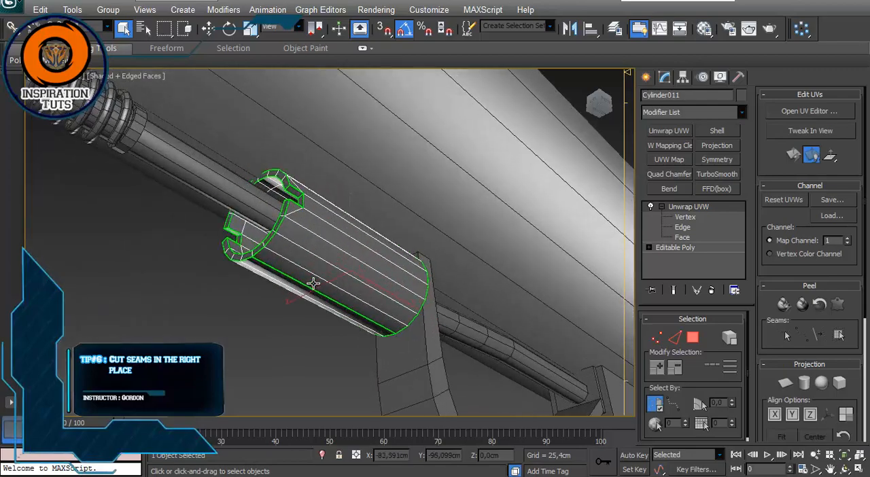
alt+middle_drag(314, 283, 406, 295)
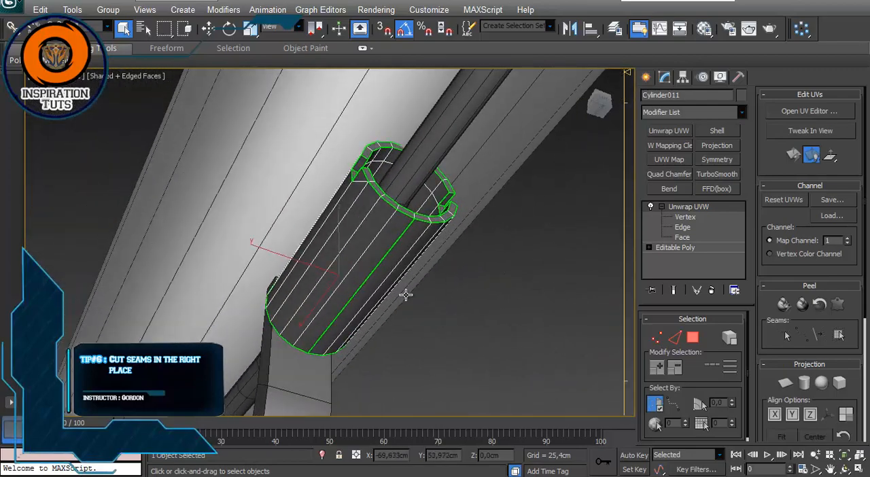
alt+middle_drag(395, 211, 415, 278)
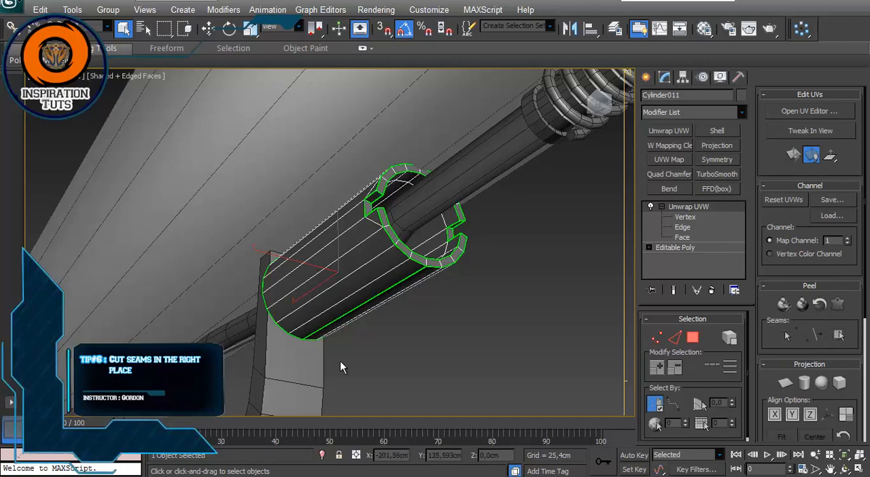
Step: Check how noticeable the cylinder's seam is from a distance and from the front, and deselect the cylinder
alt+middle_drag(500, 184, 270, 281)
scroll(325, 280, down, 5)
scroll(324, 280, up, 5)
scroll(270, 281, down, 7)
alt+middle_drag(371, 243, 395, 284)
scroll(355, 229, up, 6)
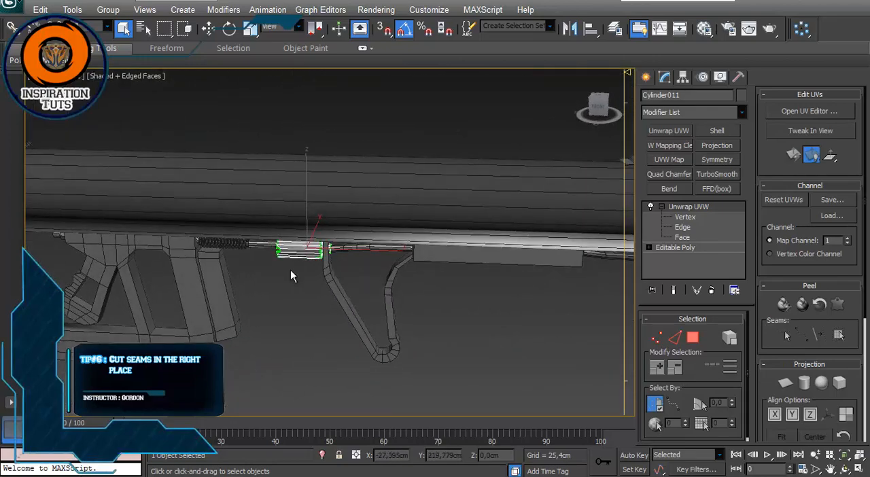
alt+middle_drag(259, 180, 338, 188)
scroll(338, 188, up, 3)
alt+middle_drag(337, 241, 352, 261)
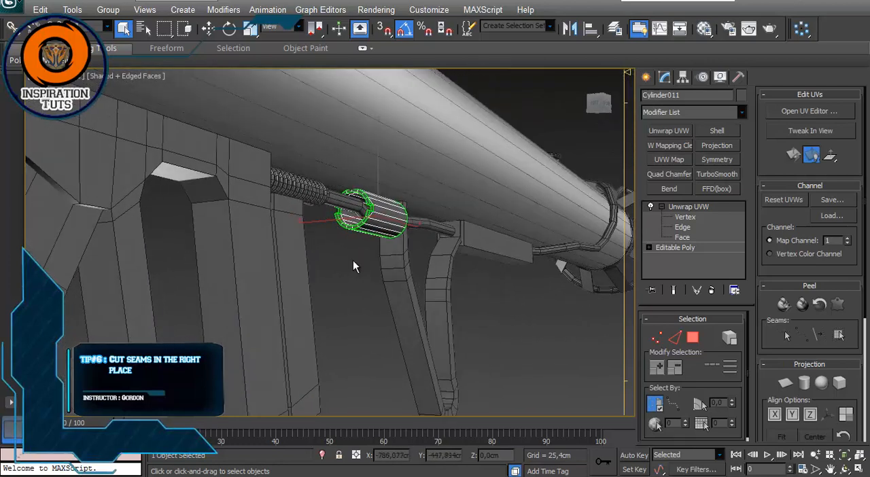
click(352, 260)
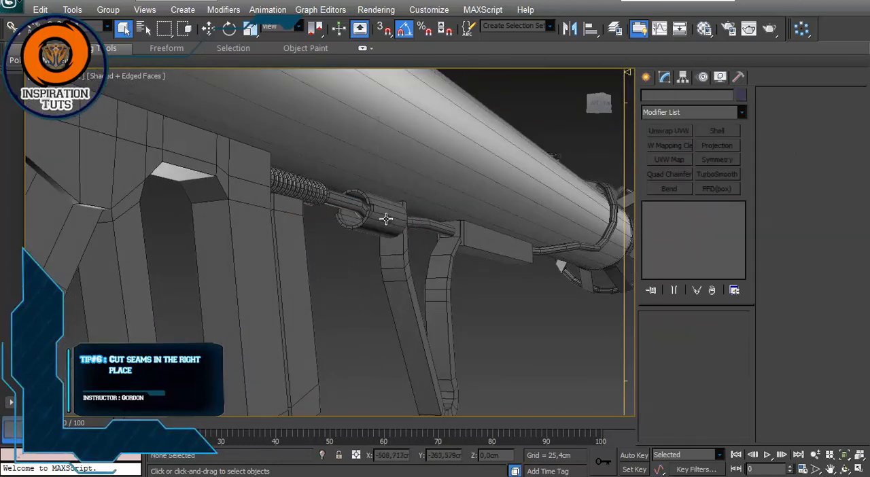
Step: Examine the grip, spring and handle area from the side and back towards the shield
alt+middle_drag(376, 131, 513, 157)
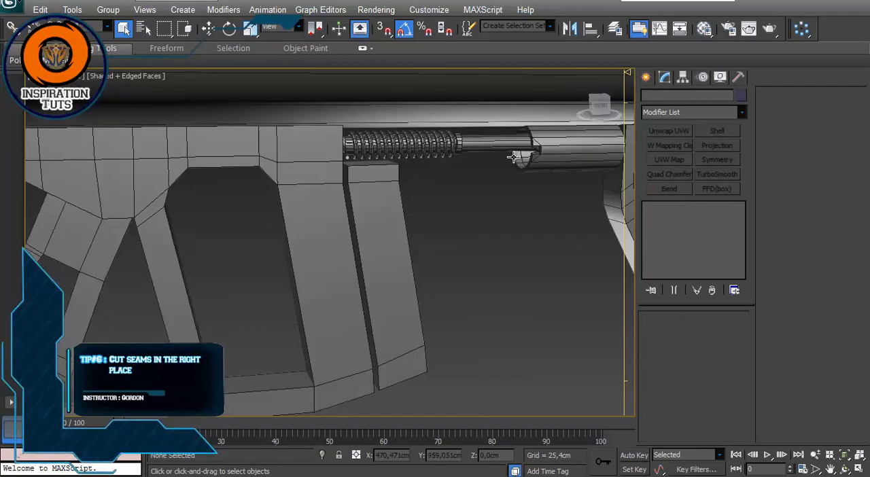
scroll(375, 215, down, 4)
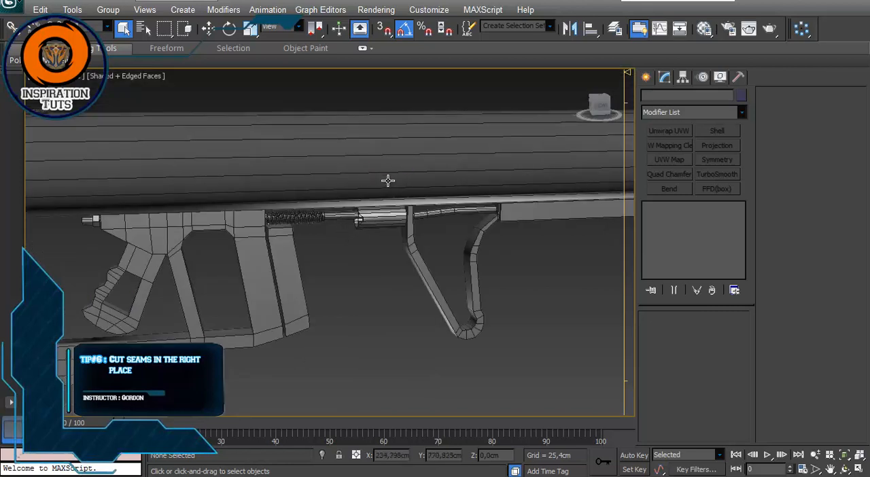
mouse_move(388, 180)
alt+middle_down()
mouse_move(394, 171)
mouse_move(376, 192)
alt+middle_up()
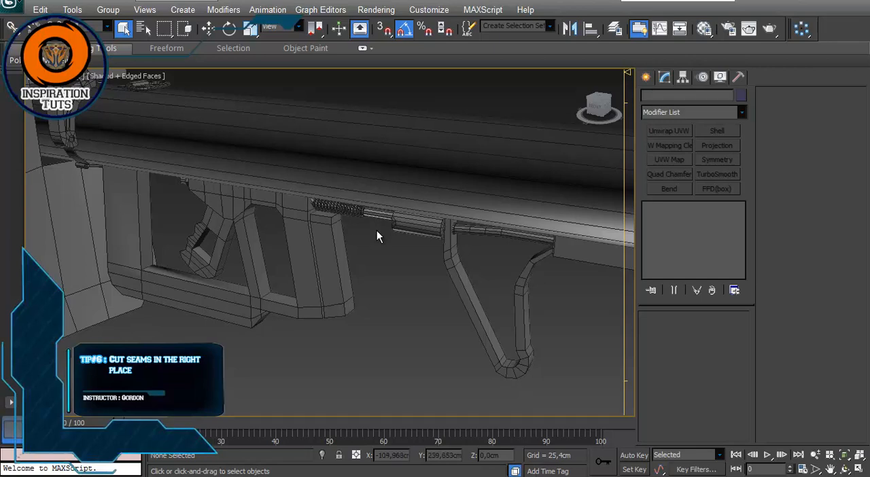
middle_drag(316, 225, 317, 252)
scroll(370, 267, down, 4)
scroll(362, 263, up, 2)
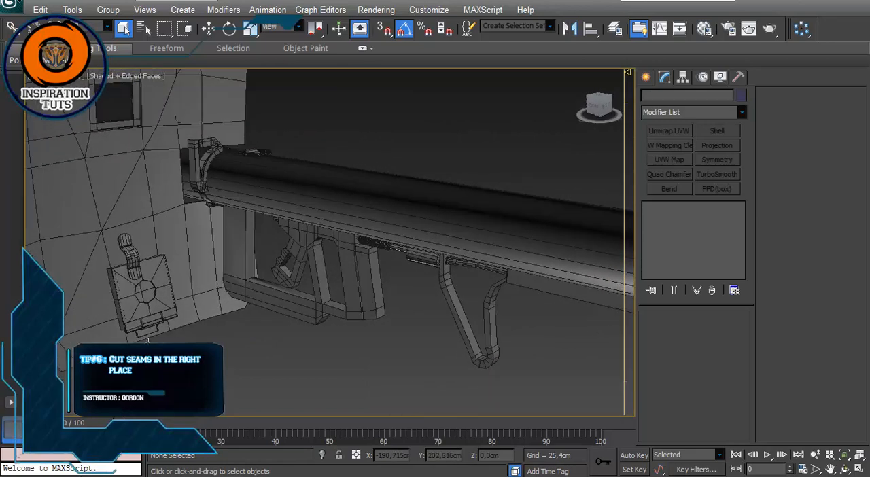
middle_drag(245, 275, 291, 293)
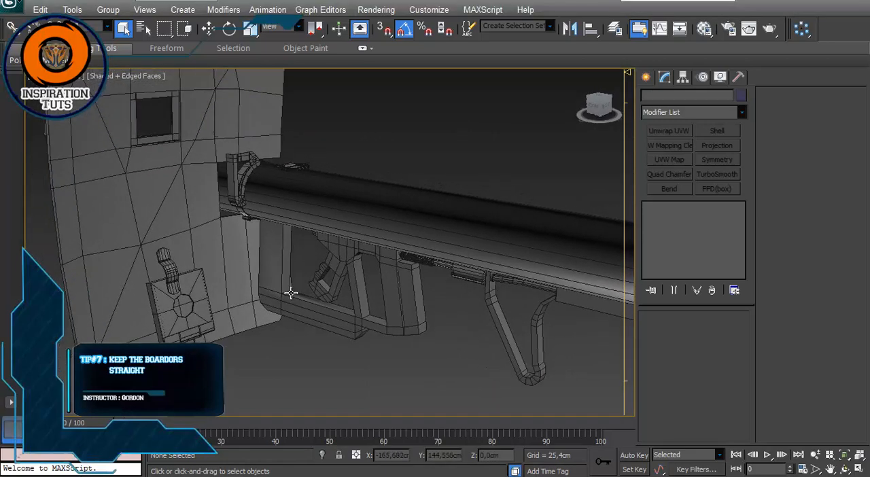
middle_drag(231, 301, 304, 322)
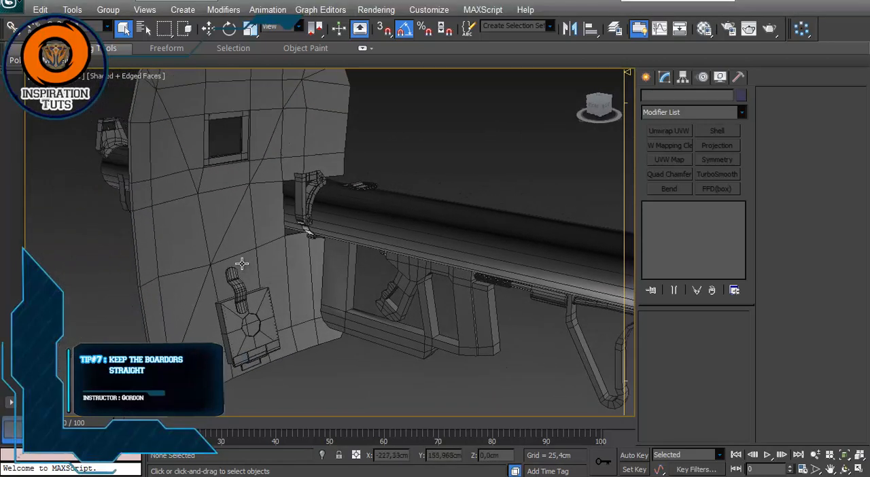
Step: Select the shield and open its Unwrap UVW layout in a maximized UV editor
click(141, 284)
alt+middle_drag(142, 284, 380, 262)
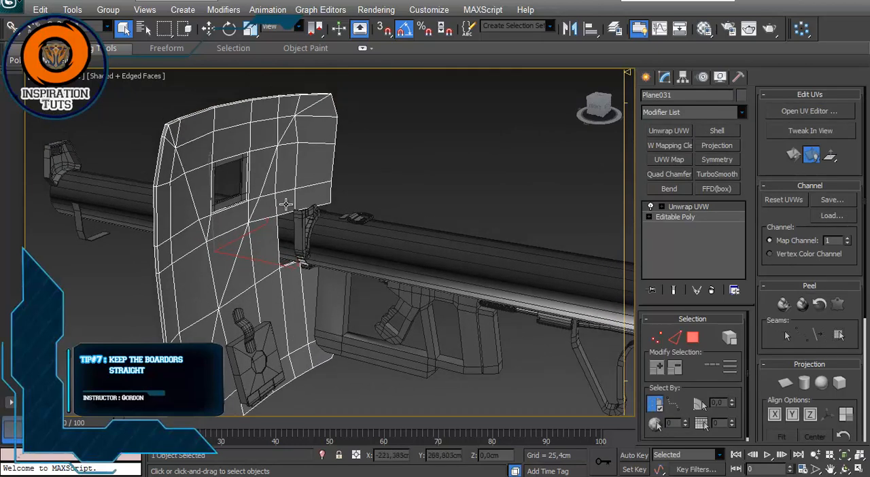
click(707, 208)
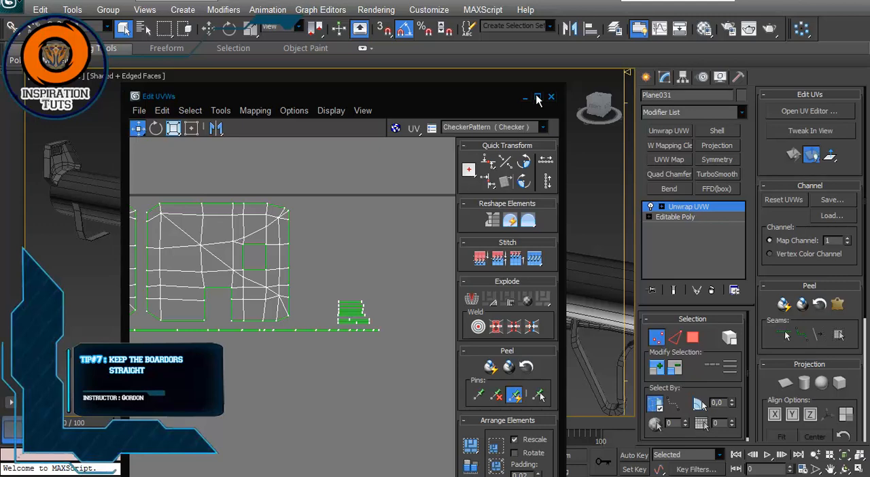
click(537, 97)
scroll(305, 194, up, 5)
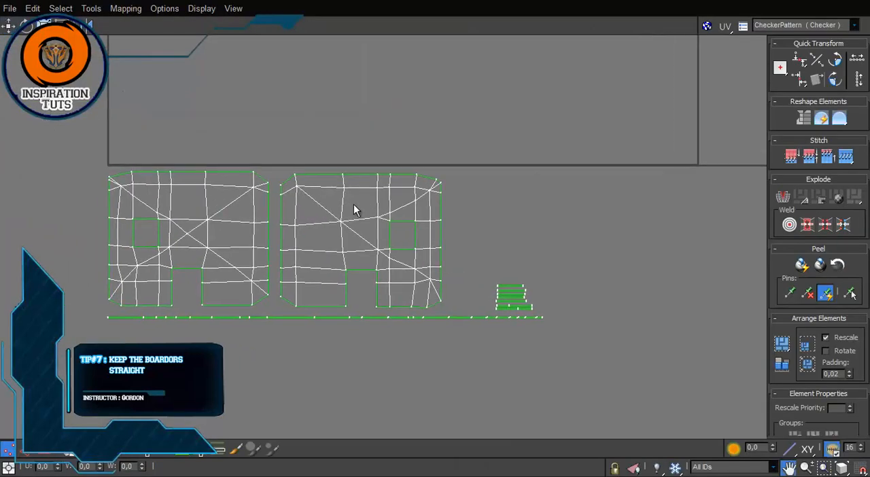
Step: Select the upper border vertices of the right-hand shield island, followed by its right border vertices, to check their alignment
middle_drag(333, 210, 367, 219)
scroll(367, 219, up, 2)
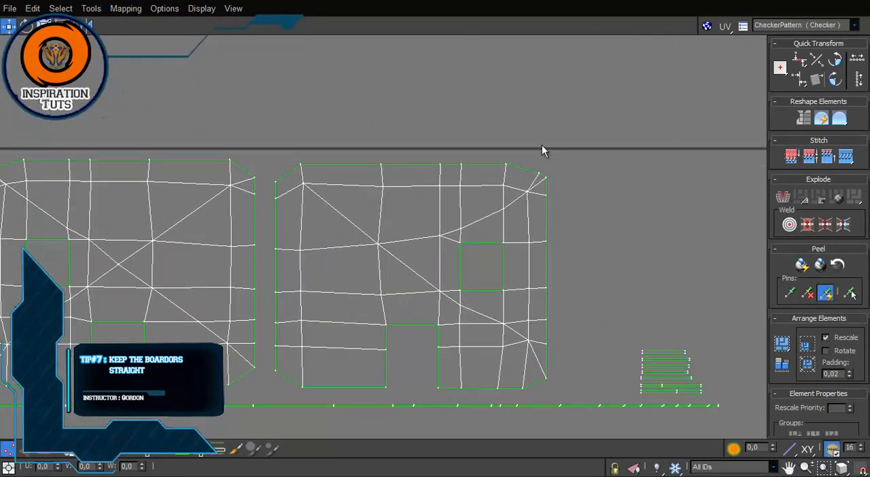
drag(288, 175, 289, 176)
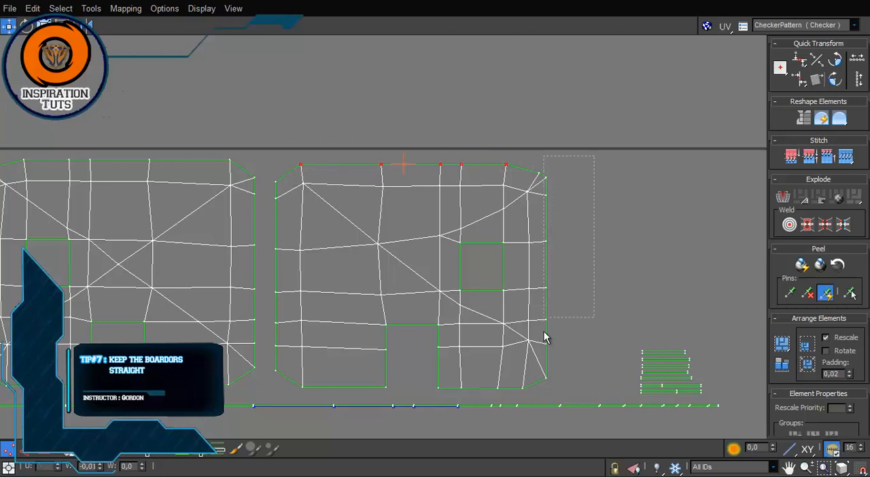
drag(544, 336, 547, 391)
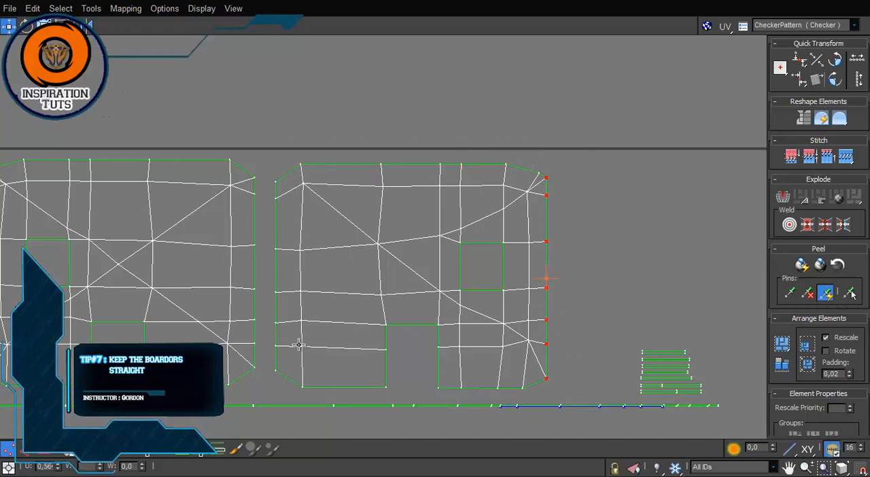
Step: Select the outer side and upper border vertices of the left-hand shield island in turn, and clear the selection
middle_drag(166, 293, 395, 261)
drag(220, 352, 221, 353)
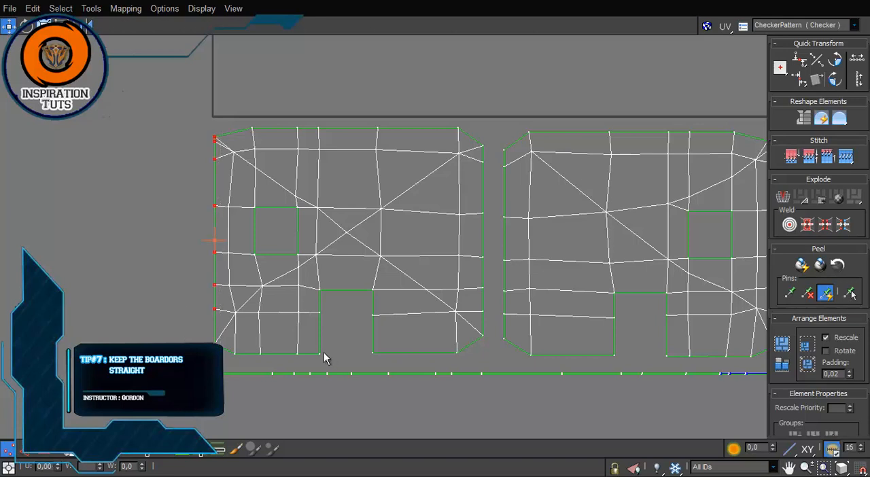
drag(303, 347, 229, 364)
drag(458, 107, 217, 143)
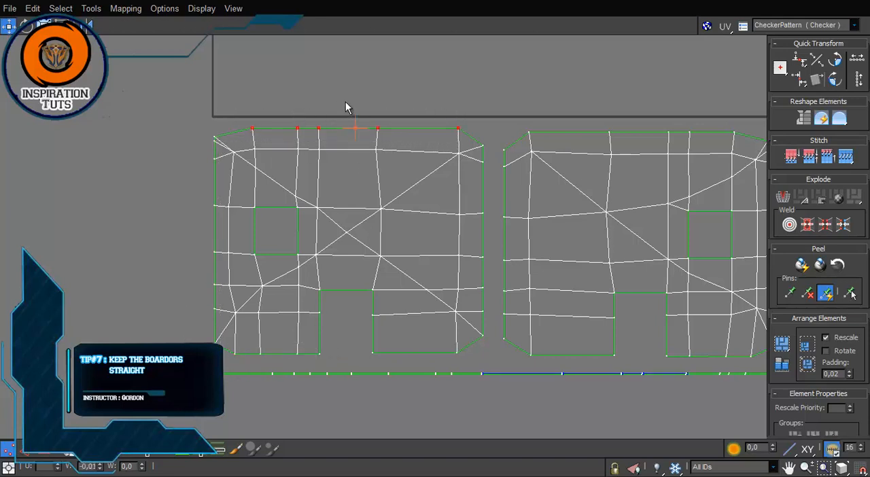
click(426, 190)
Step: Examine the straight borders of the thin strip islands beside and below the two shield islands
middle_drag(632, 217, 454, 168)
scroll(523, 195, down, 1)
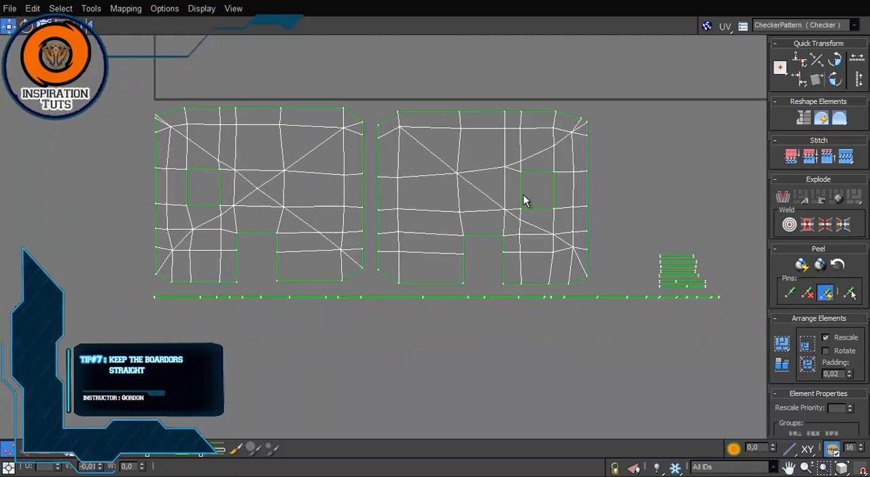
middle_drag(655, 255, 487, 188)
scroll(609, 262, up, 3)
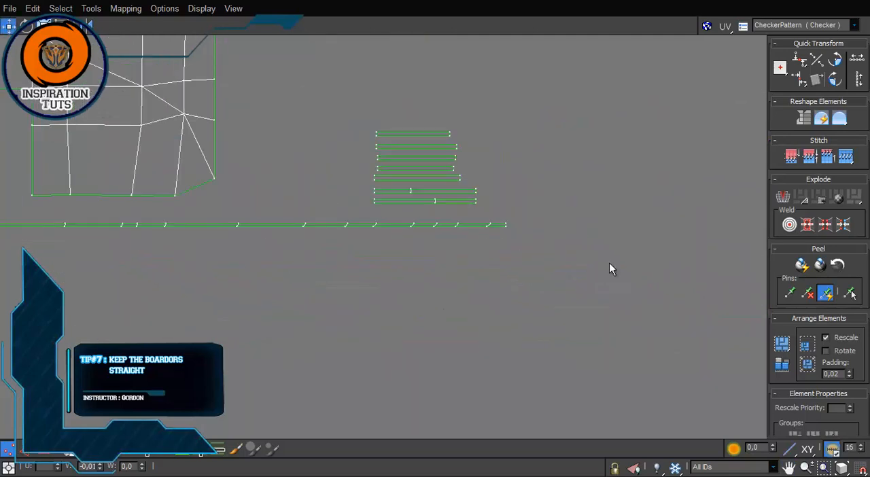
scroll(466, 227, up, 5)
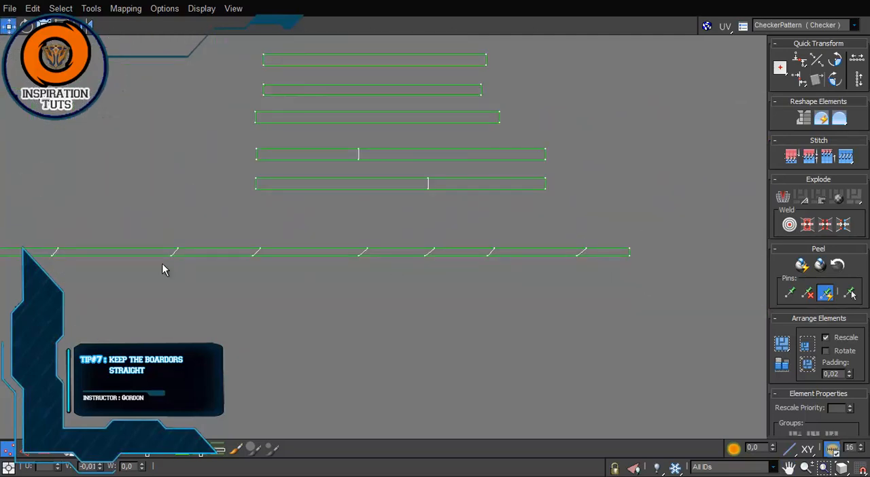
scroll(174, 262, down, 4)
middle_drag(231, 267, 366, 309)
scroll(211, 260, down, 1)
scroll(364, 308, down, 2)
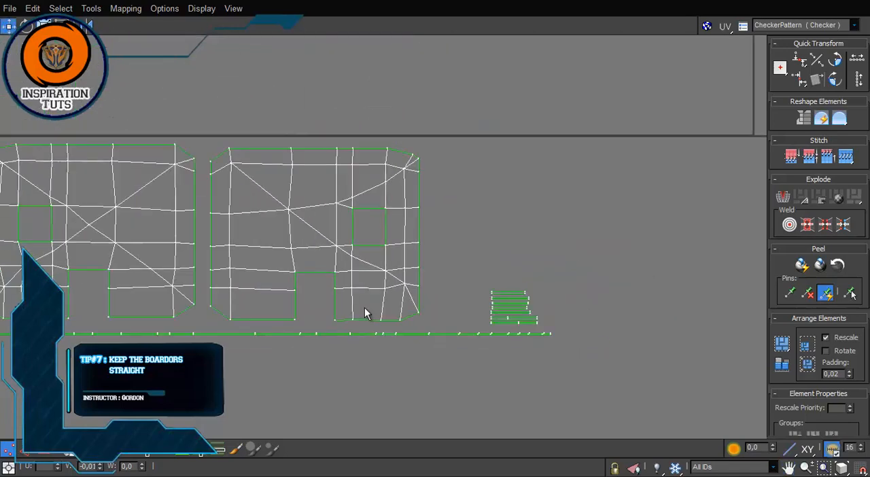
scroll(365, 307, down, 1)
middle_drag(195, 246, 231, 251)
scroll(231, 251, up, 1)
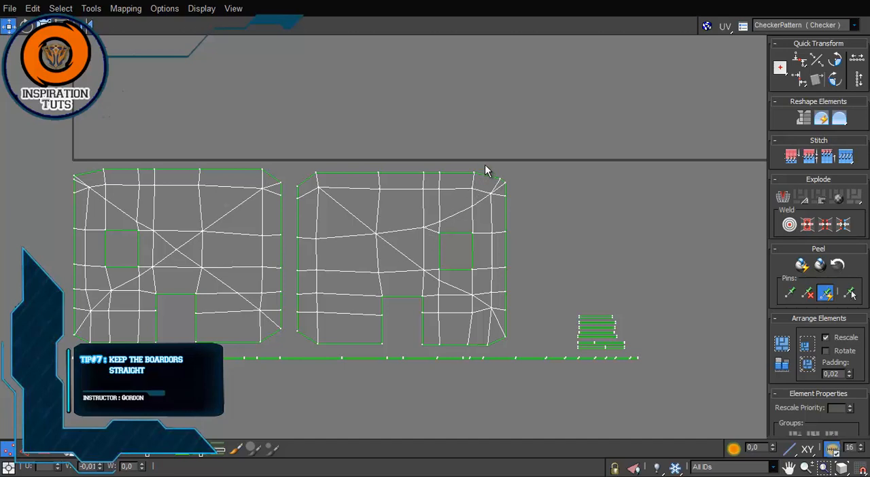
Step: Select the vertices along the upper border of the right-hand shield island to compare that border with the inner edges
drag(485, 166, 309, 187)
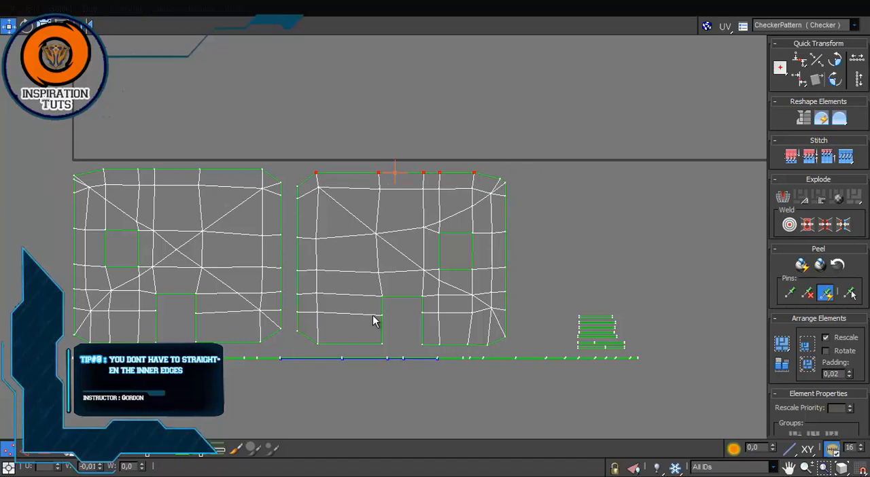
scroll(373, 321, down, 3)
scroll(372, 320, up, 3)
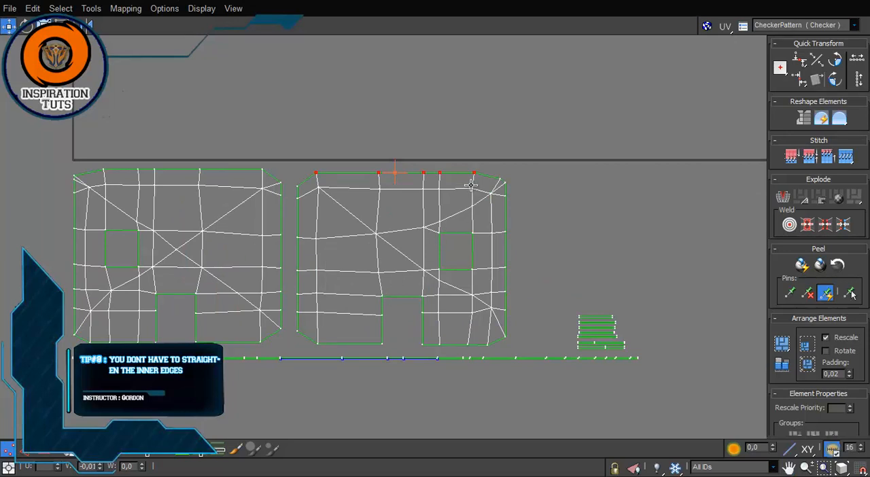
Step: Switch to edge selection and select the inner edge loop just below the right-hand shield island's upper border
drag(470, 178, 402, 193)
key(ctrl+z)
key(2)
double_click(403, 193)
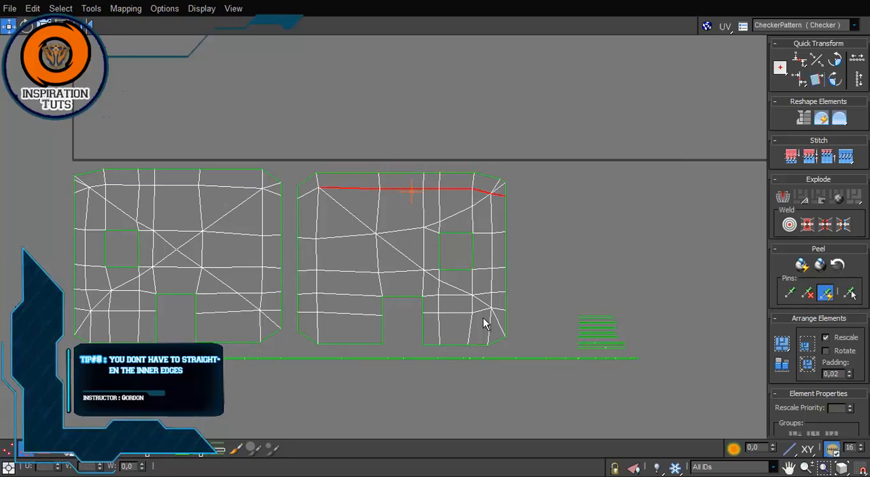
scroll(531, 198, up, 2)
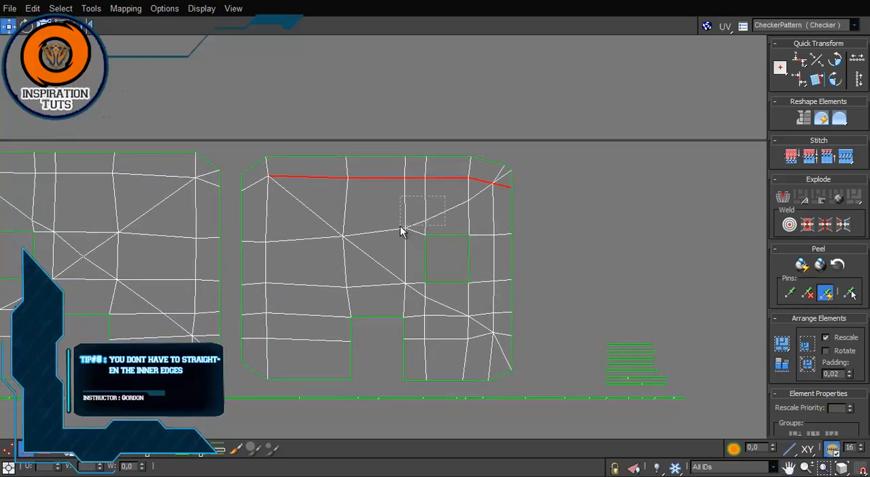
Step: Select the inner edges meeting at the central vertex of the right-hand shield island, and clear the selection
drag(401, 227, 330, 246)
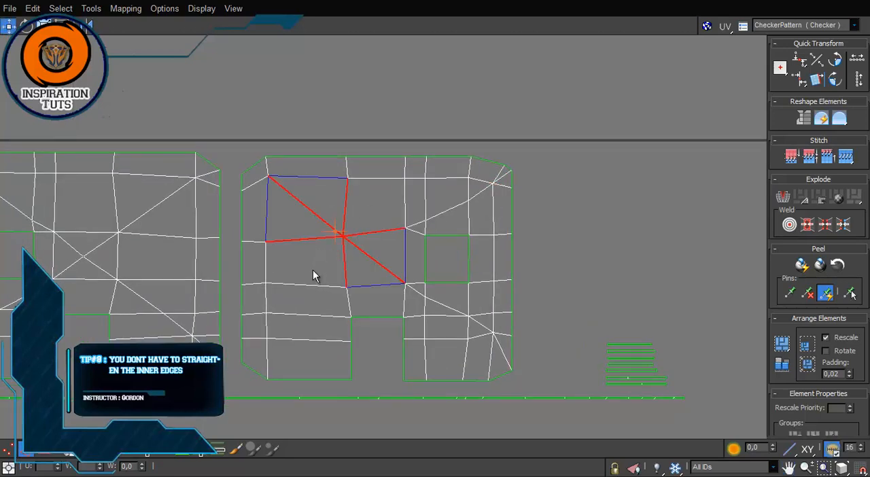
click(289, 397)
scroll(262, 364, down, 3)
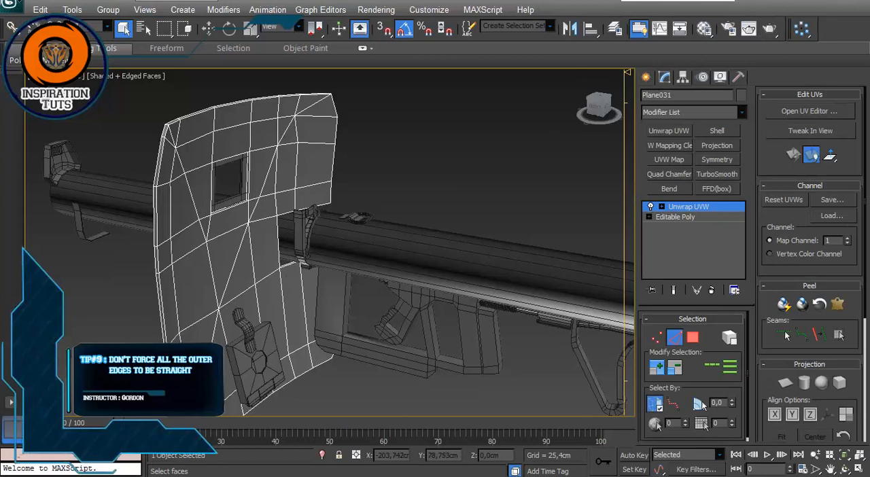
Step: Leave the shield's Unwrap UVW editing and select the wavy-edged grip below the launcher tube at face level
alt+middle_drag(242, 329, 233, 296)
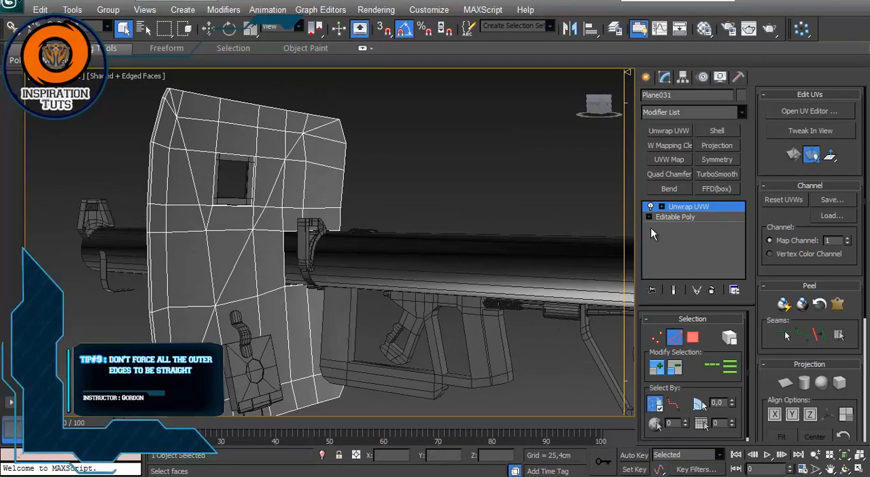
click(692, 209)
click(552, 191)
click(411, 336)
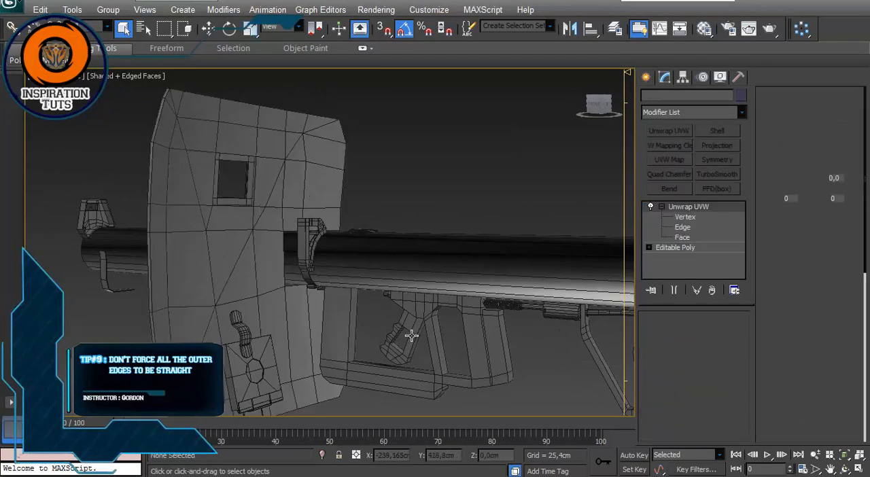
click(681, 237)
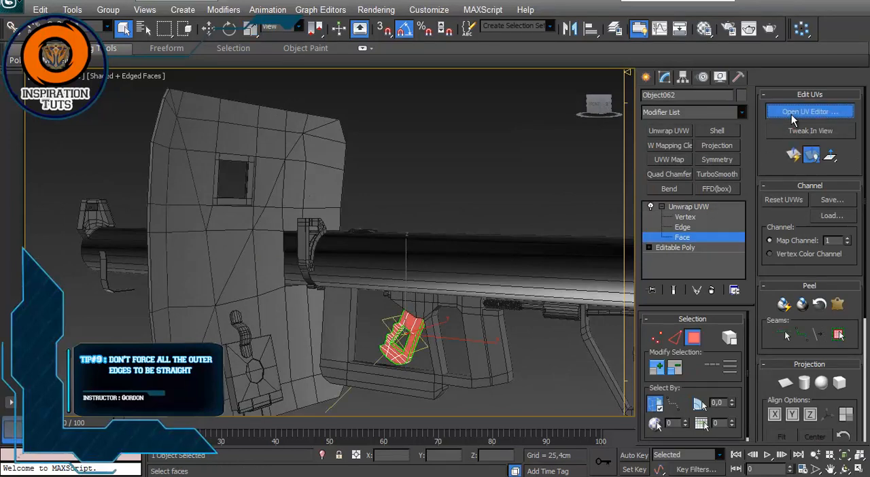
Step: Open the grip's UVs in the UV editor, maximize it and frame all of the grip's islands
click(791, 114)
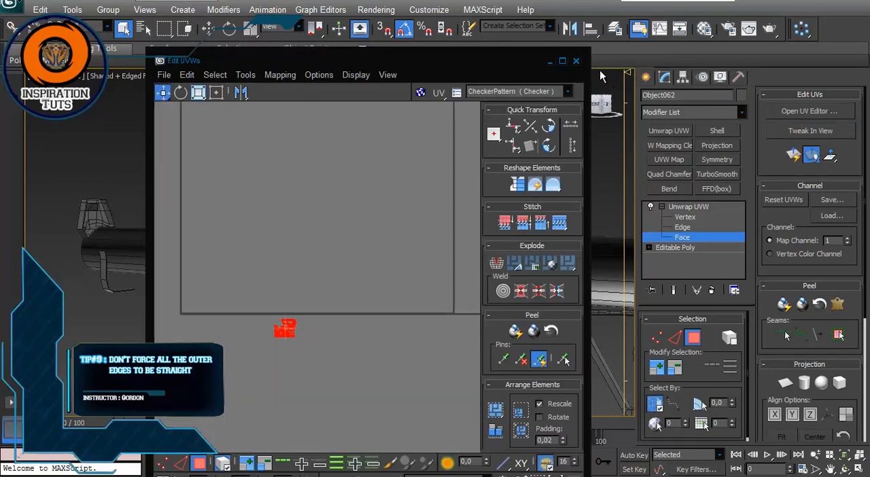
click(561, 61)
key(z)
key(z)
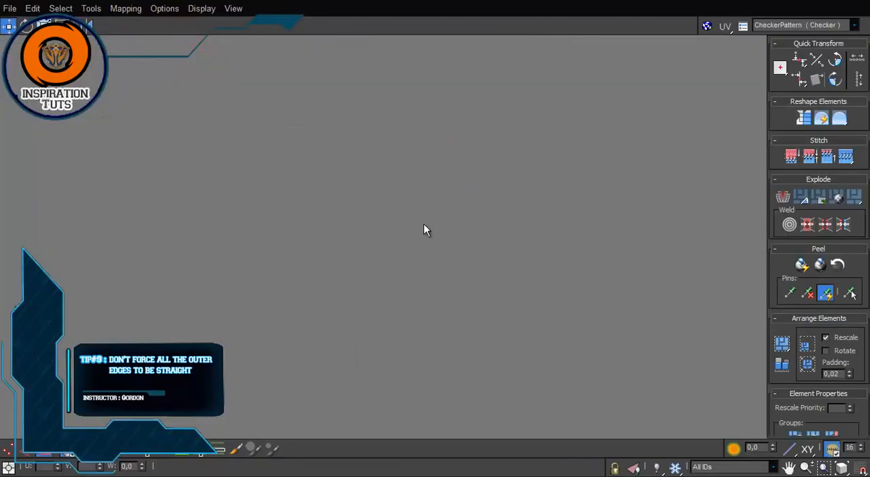
key(z)
scroll(430, 195, down, 3)
scroll(431, 194, down, 1)
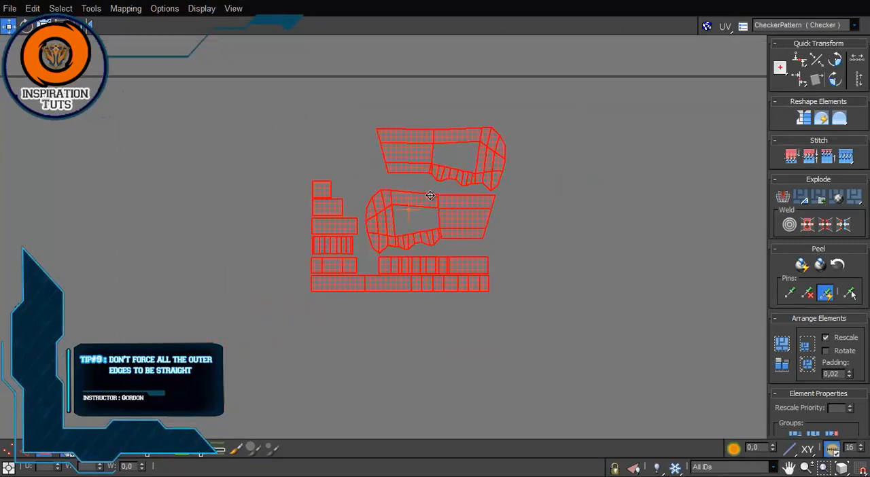
scroll(437, 198, up, 2)
scroll(440, 307, down, 1)
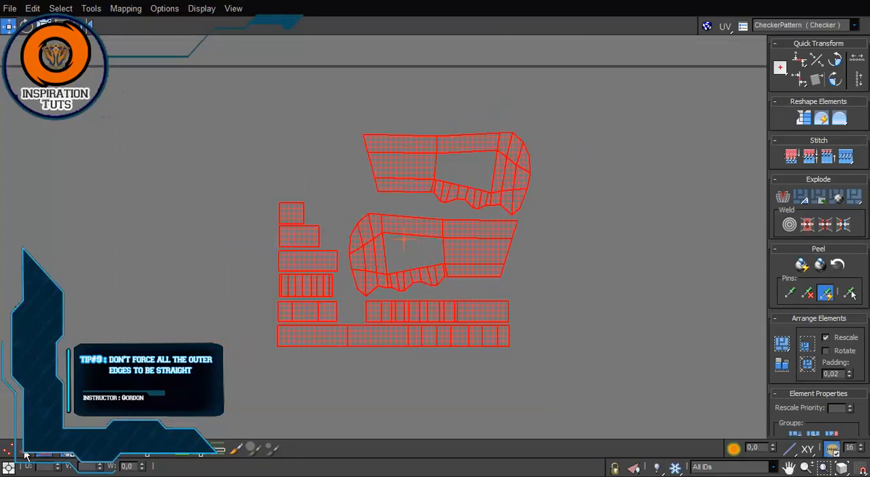
Step: Select the wavy lower borders of the two grip side islands in turn and align each into a straight horizontal line
click(417, 301)
double_click(466, 277)
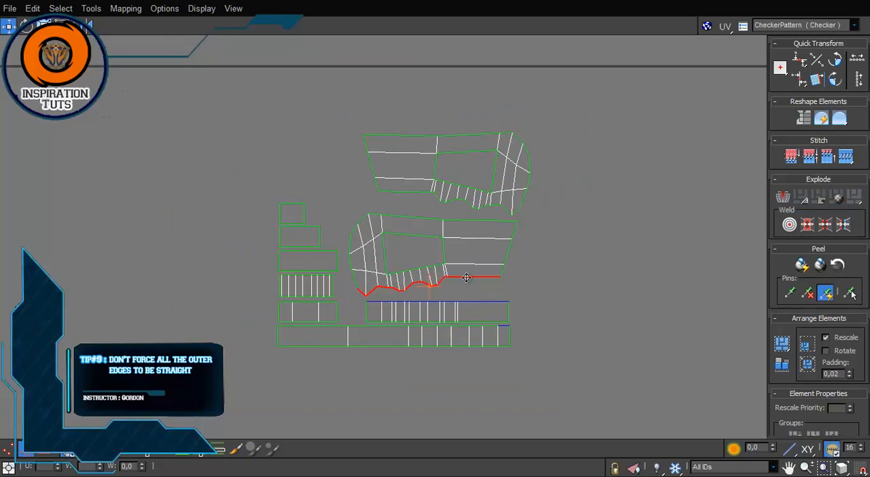
key(3)
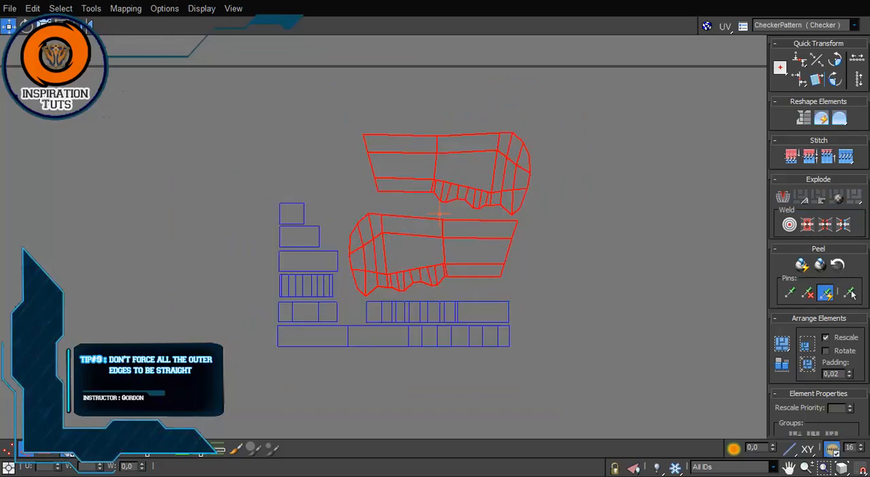
key(2)
double_click(476, 276)
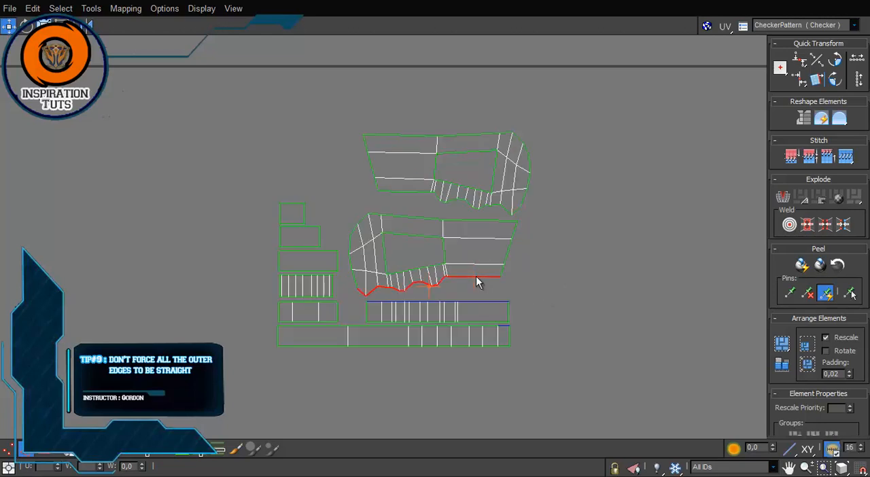
key(h)
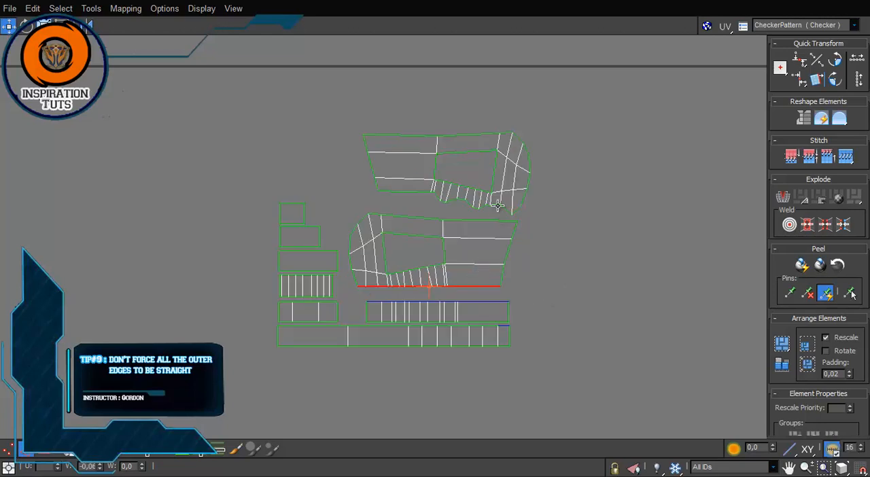
double_click(498, 206)
click(799, 60)
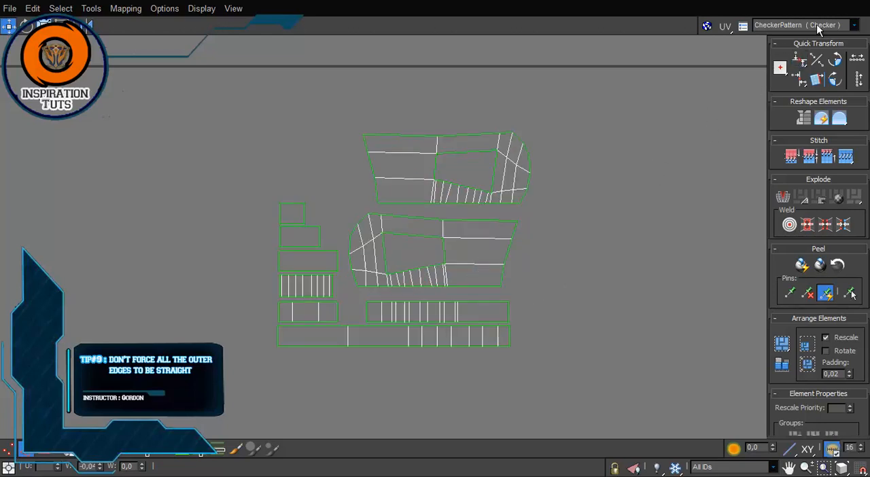
Step: Close the UV editor, deselect the grip and apply the checker material to it
click(865, 2)
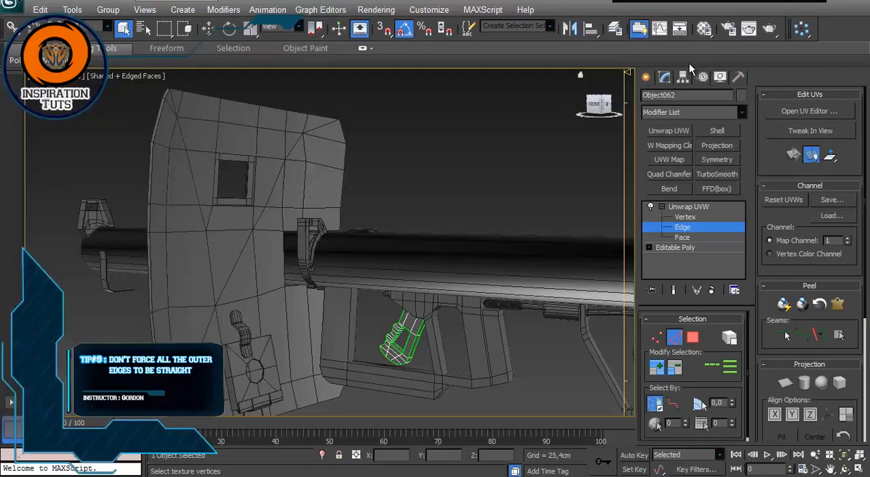
click(677, 229)
alt+middle_drag(476, 305, 413, 323)
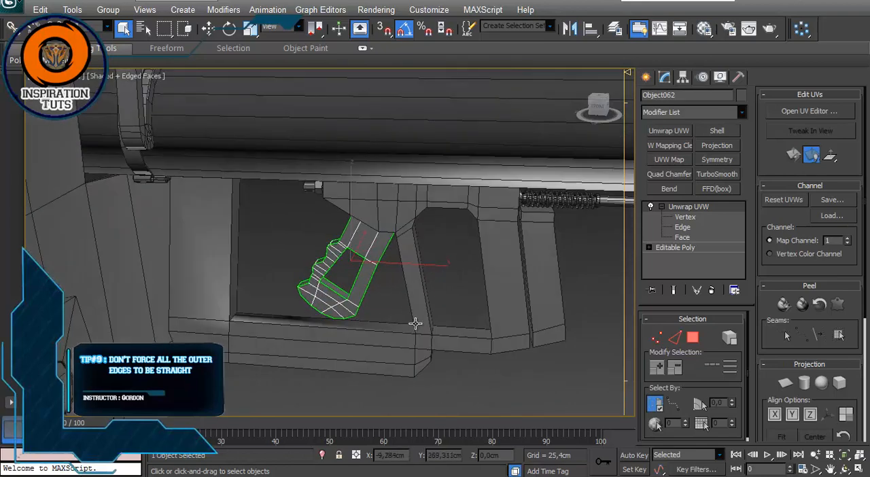
click(344, 381)
key(m)
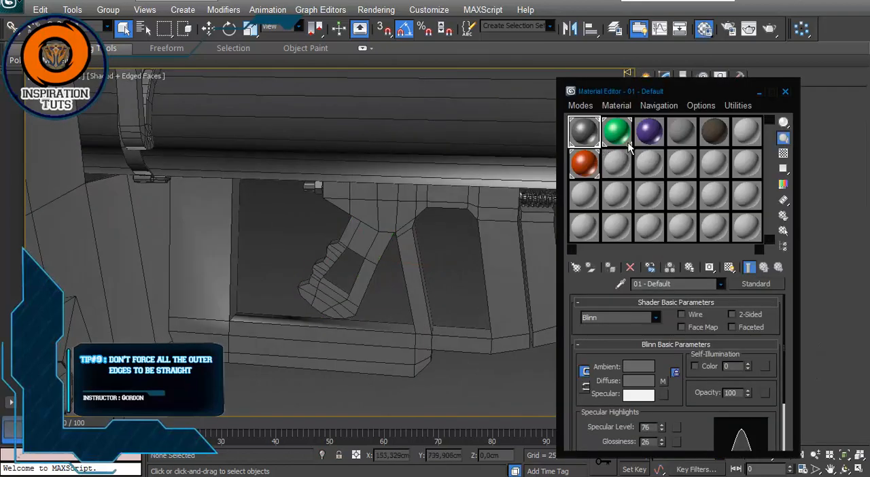
drag(714, 132, 372, 249)
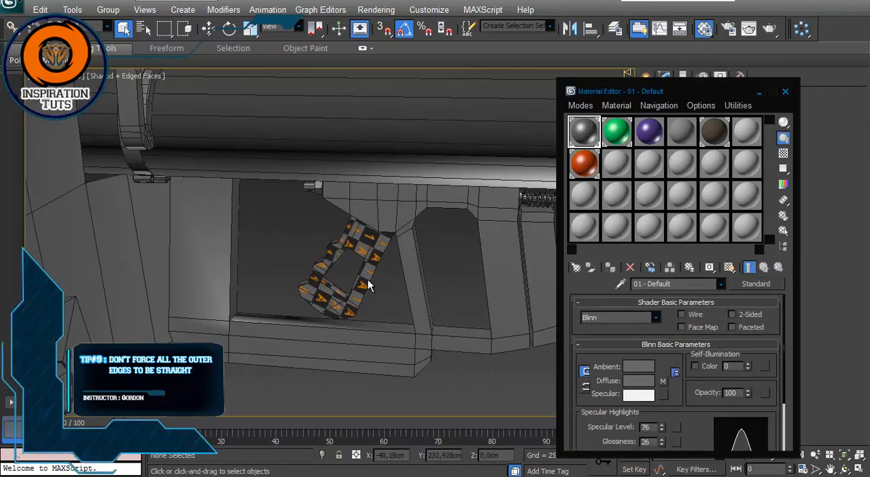
Step: Examine the checker pattern from both sides of the grip for distortion along its wavy edge
scroll(348, 267, up, 7)
middle_drag(338, 184, 332, 249)
scroll(332, 250, down, 2)
middle_drag(280, 280, 335, 246)
scroll(335, 245, up, 2)
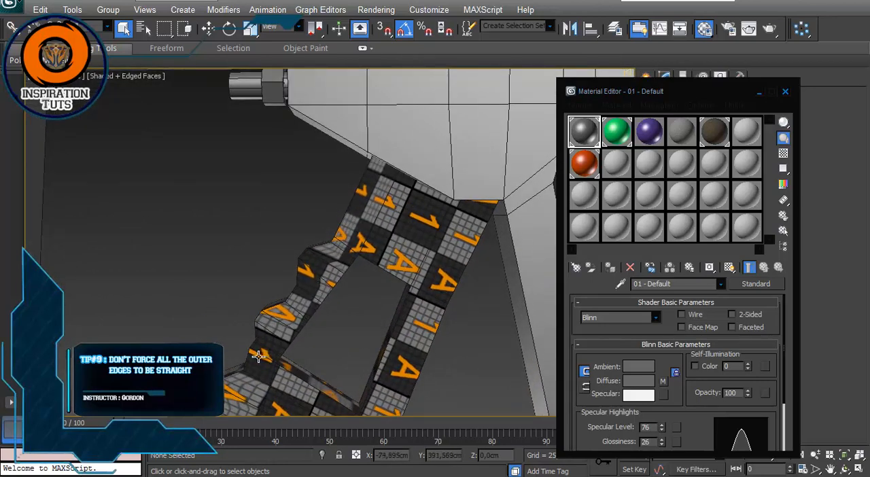
scroll(268, 347, down, 4)
alt+middle_drag(275, 331, 255, 276)
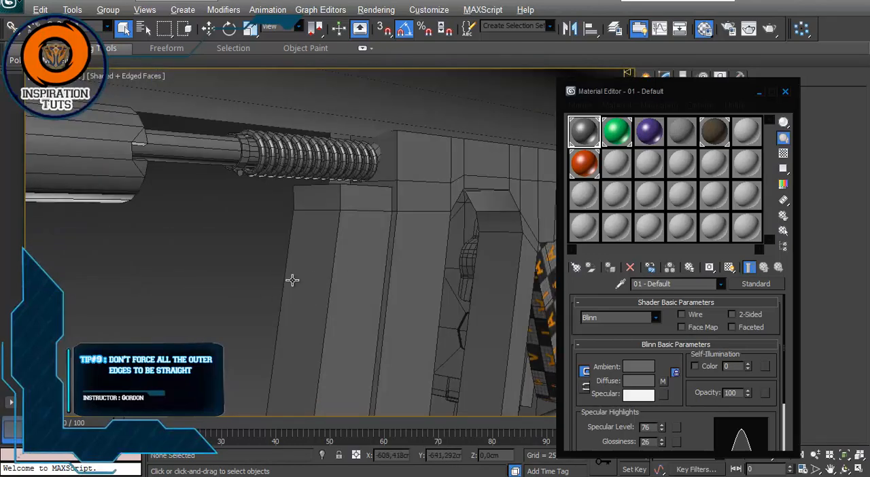
alt+middle_drag(456, 291, 314, 196)
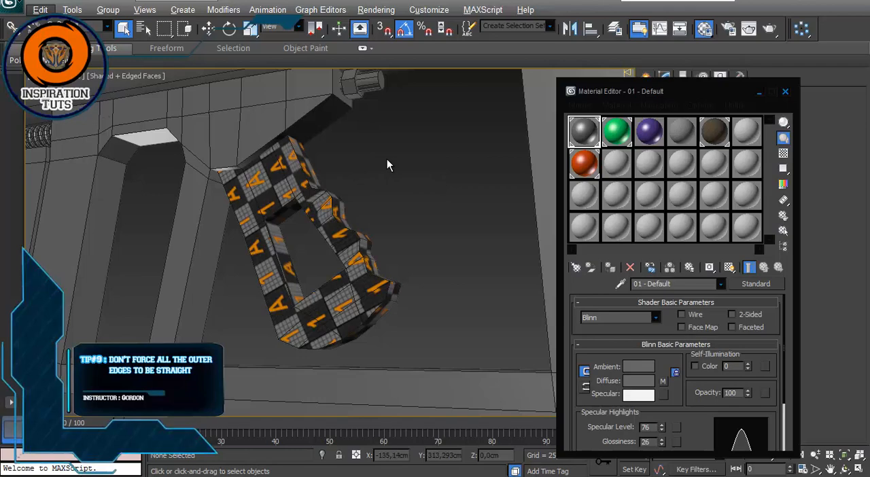
alt+middle_drag(387, 165, 311, 200)
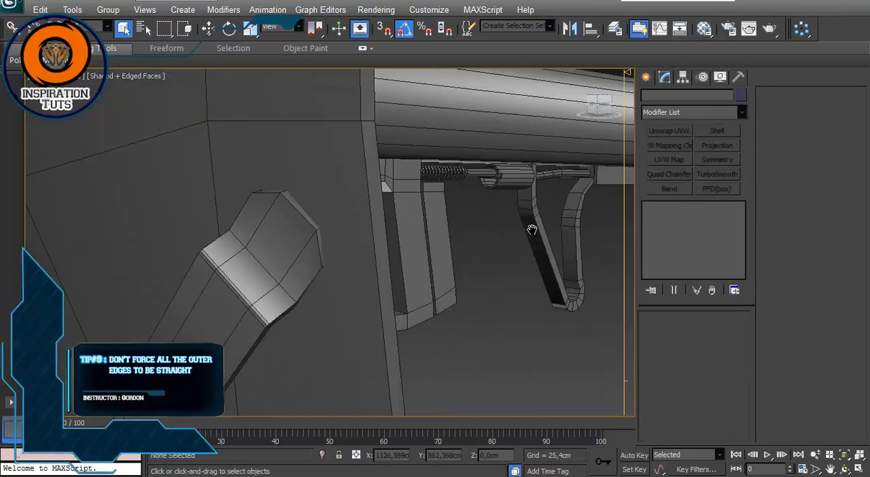
Step: Select the grip again and reopen its UV islands in a maximized UV editor
alt+middle_drag(532, 230, 467, 226)
scroll(435, 234, down, 3)
click(377, 223)
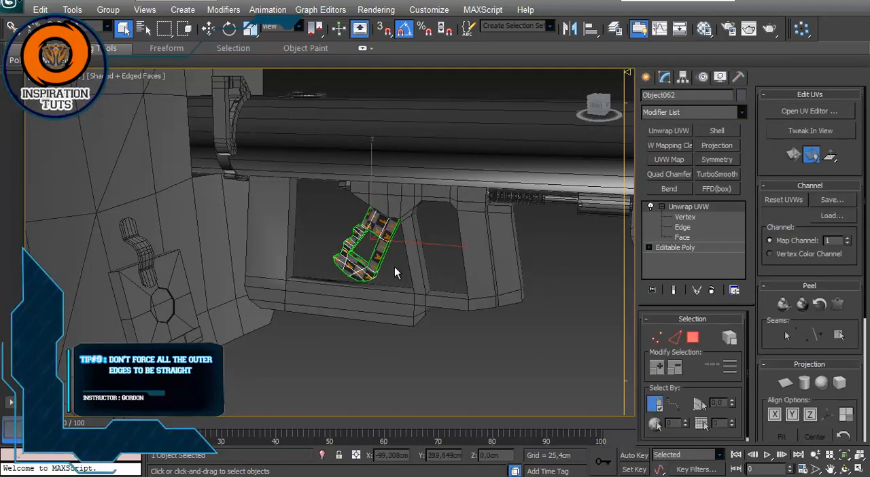
click(687, 206)
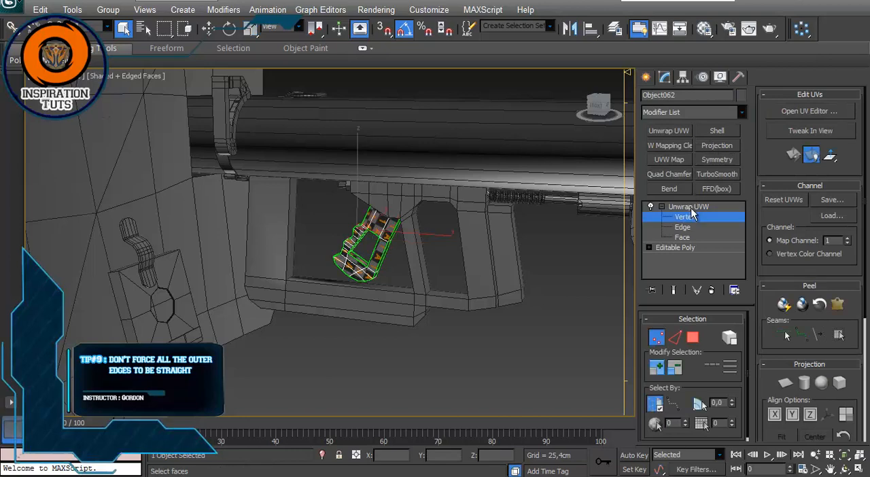
click(689, 206)
click(809, 113)
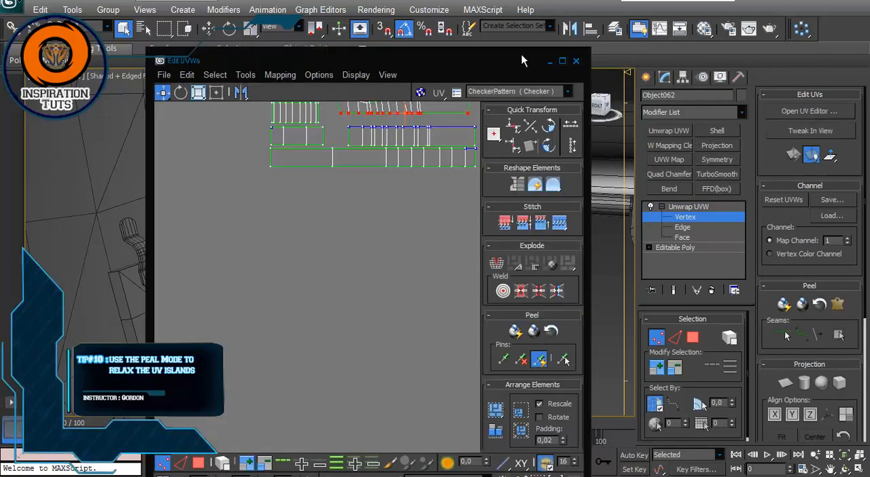
click(566, 57)
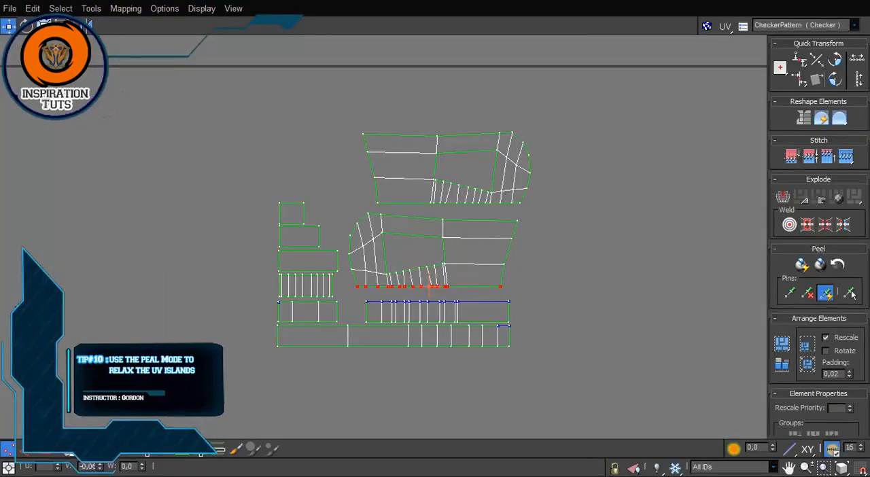
Step: Select all the faces of the lower grip side island
key(ctrl+a)
click(513, 265)
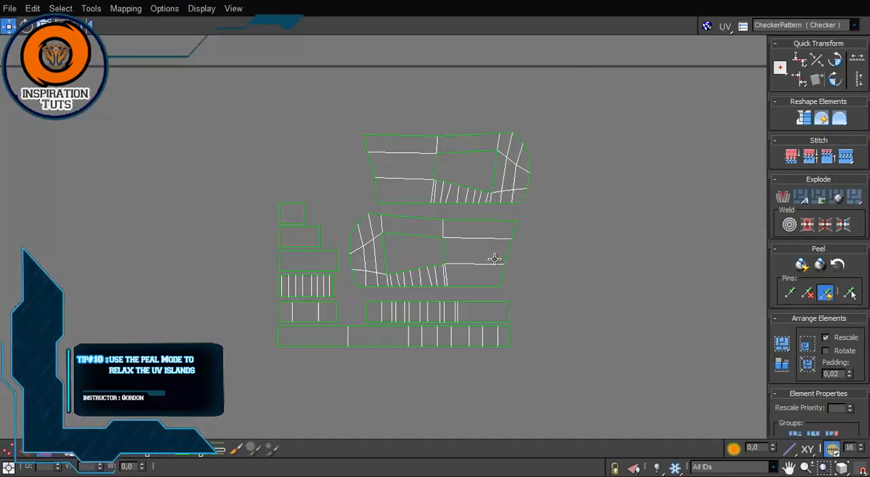
click(494, 259)
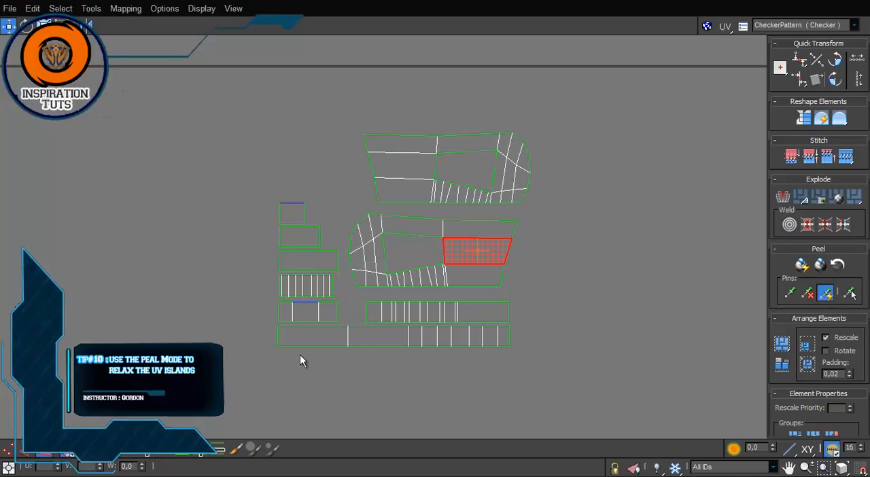
double_click(473, 252)
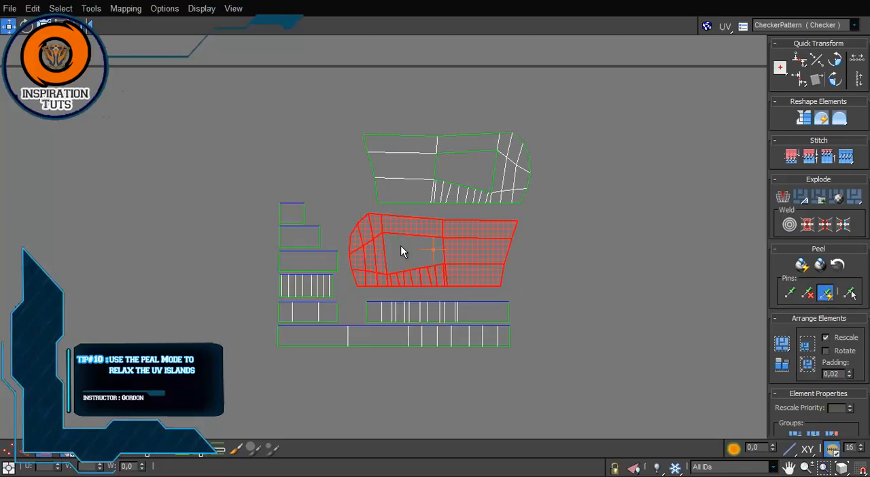
Step: Try relaxing the selected lower grip side island with the Relax tool, and stop the relaxation
scroll(403, 248, up, 2)
middle_drag(411, 250, 381, 243)
click(92, 8)
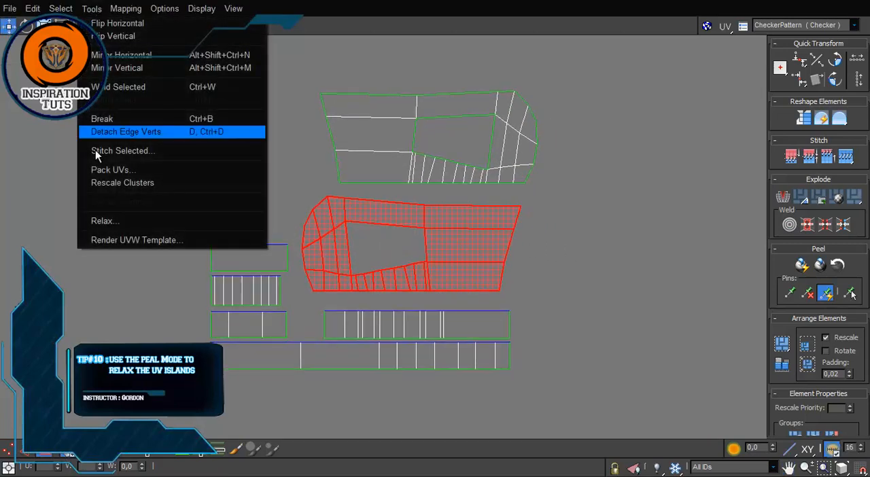
click(95, 221)
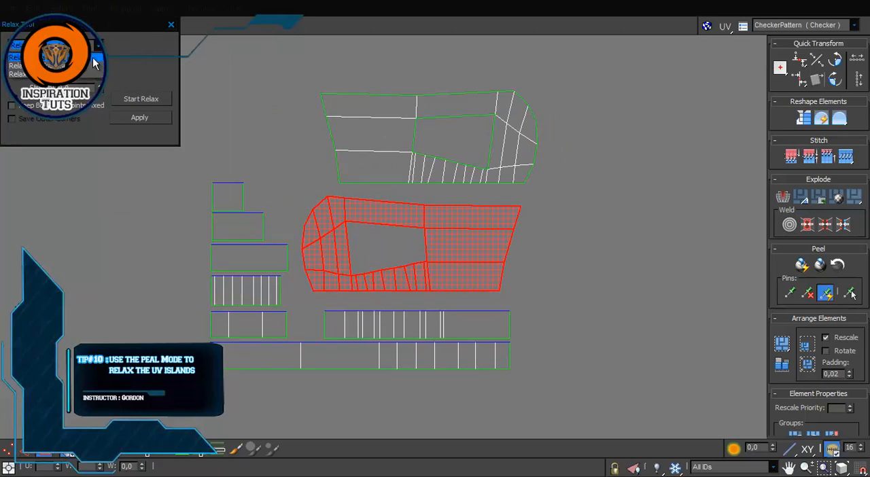
drag(99, 66, 99, 381)
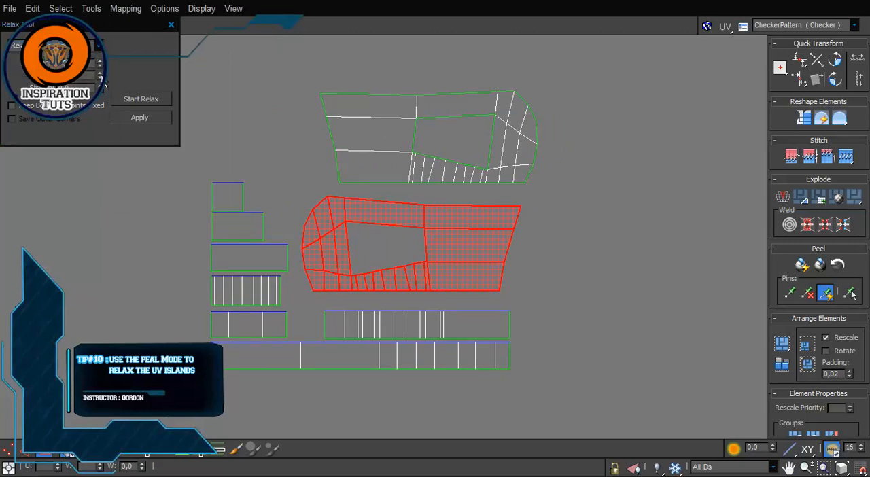
drag(98, 73, 99, 13)
click(144, 101)
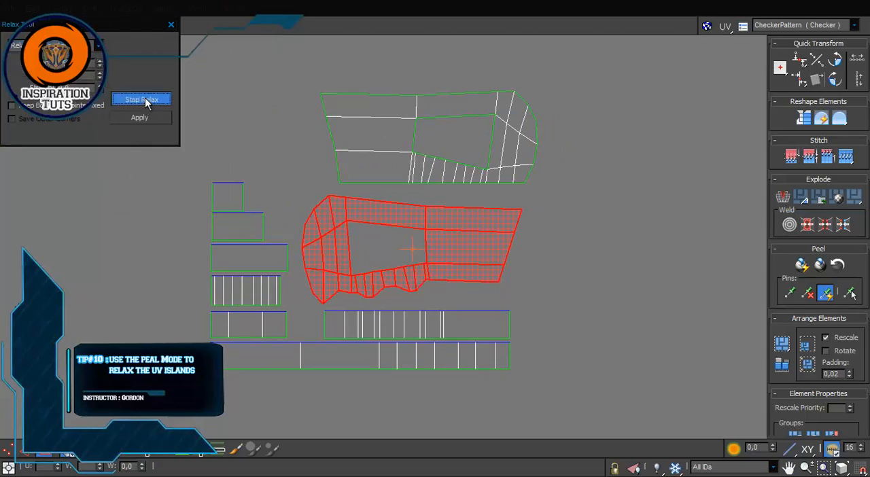
click(145, 100)
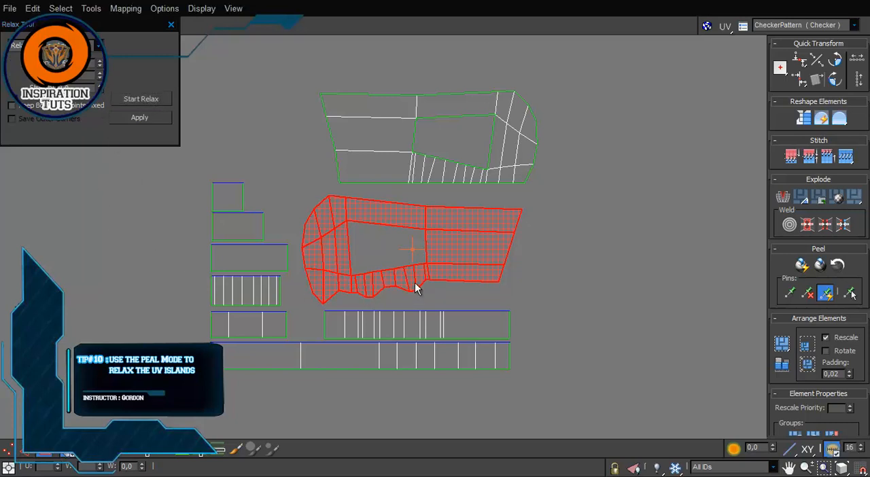
drag(426, 278, 422, 292)
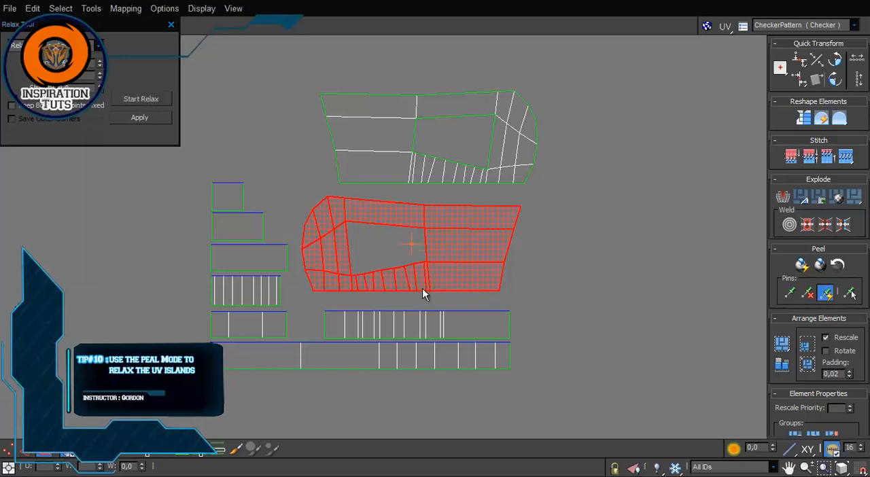
Step: Close the Relax tool and relax the lower and upper grip side islands with Quick Peel, leaving both deselected
click(170, 26)
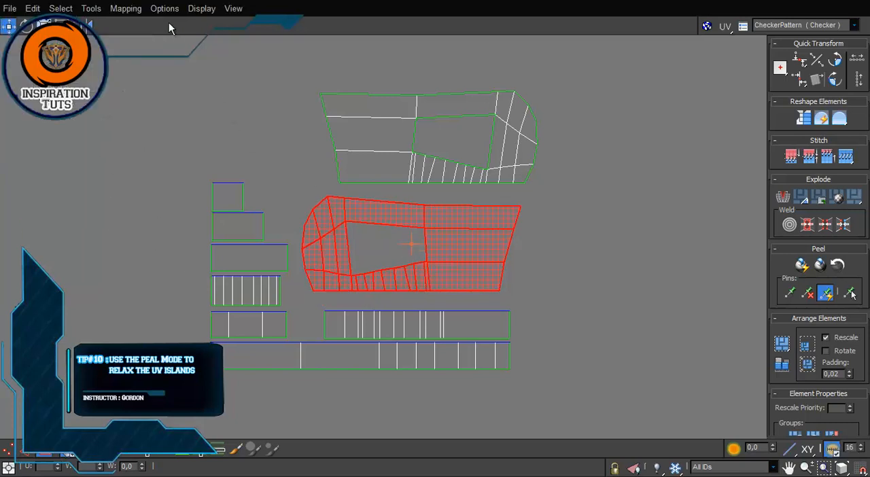
click(802, 265)
click(652, 294)
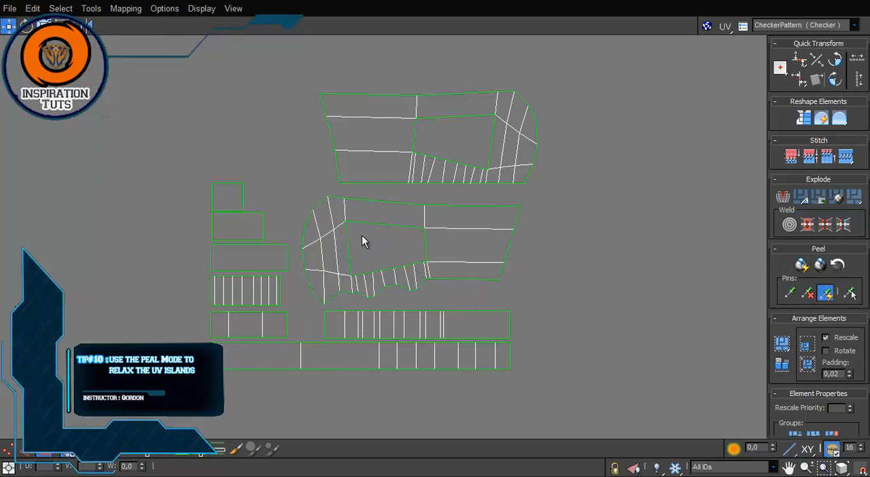
click(524, 168)
click(802, 265)
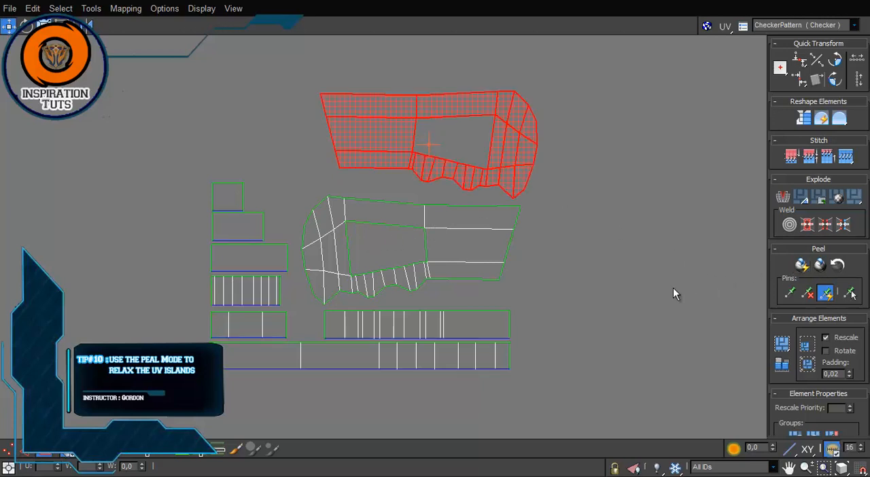
click(671, 288)
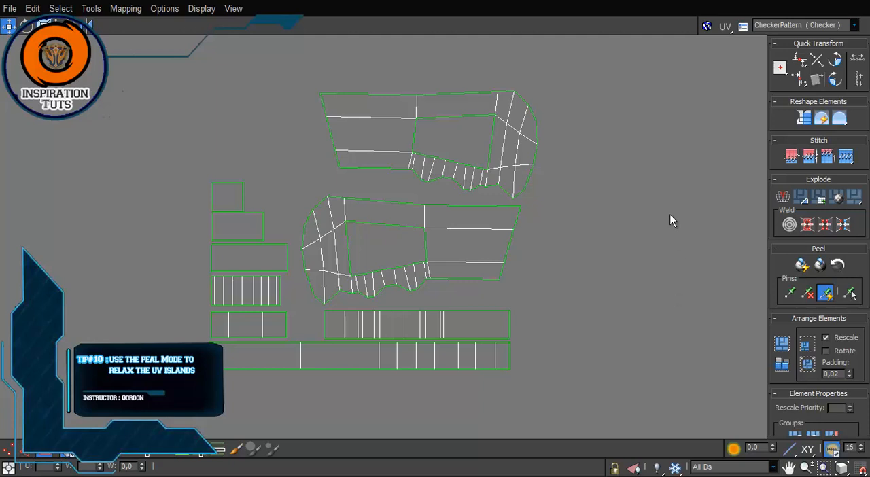
Step: Close the UV editor, leave face editing on the grip and deselect it
click(821, 7)
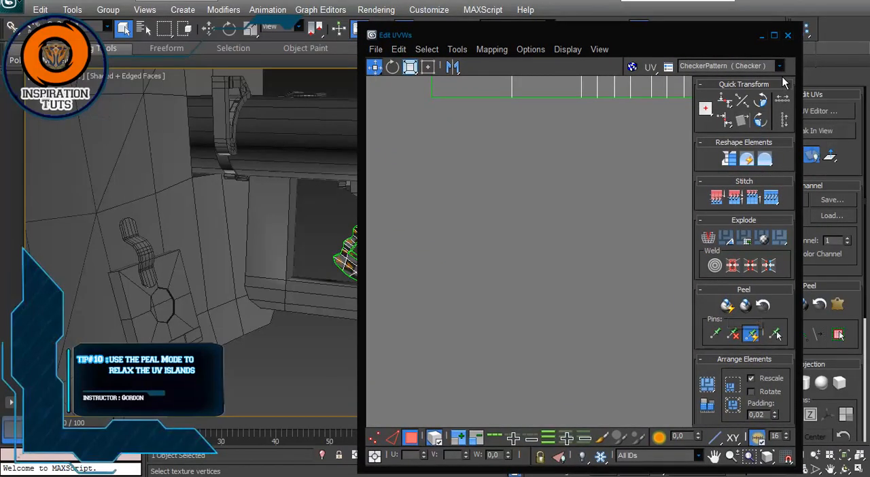
click(789, 36)
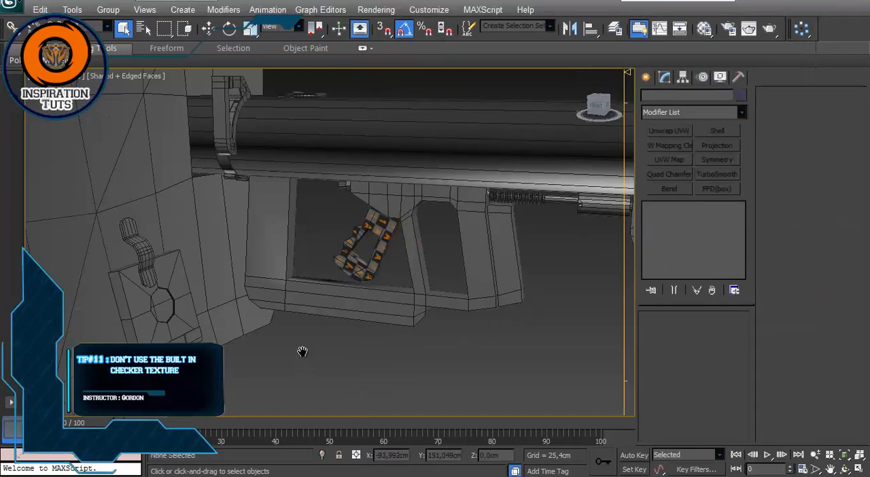
scroll(310, 327, down, 5)
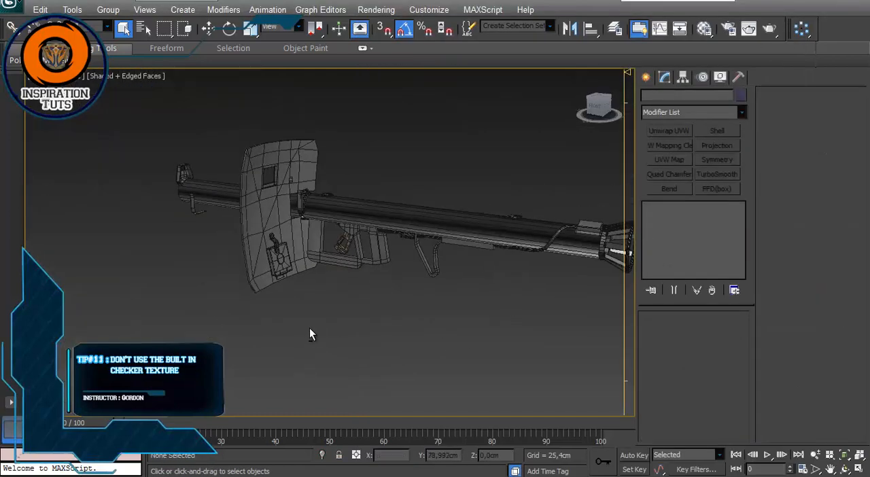
scroll(473, 268, up, 5)
alt+middle_drag(474, 267, 434, 281)
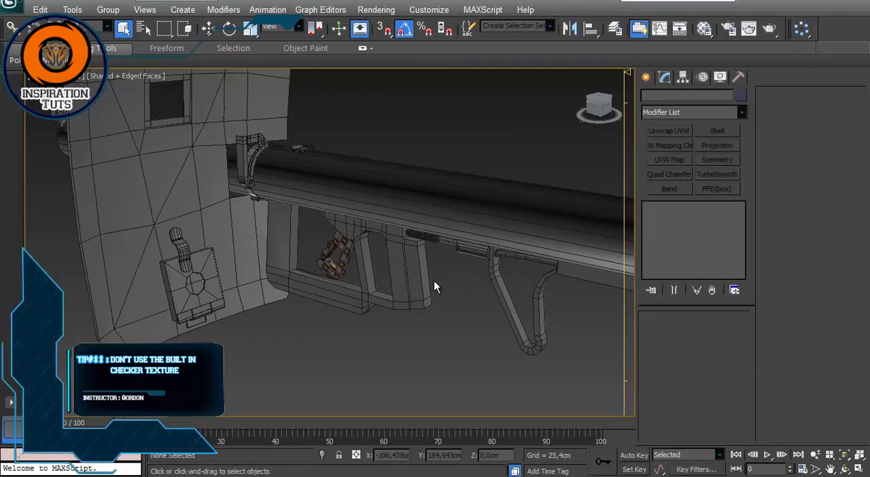
Step: Open the Material Editor beside the launcher and select the 04 - Default material
key(m)
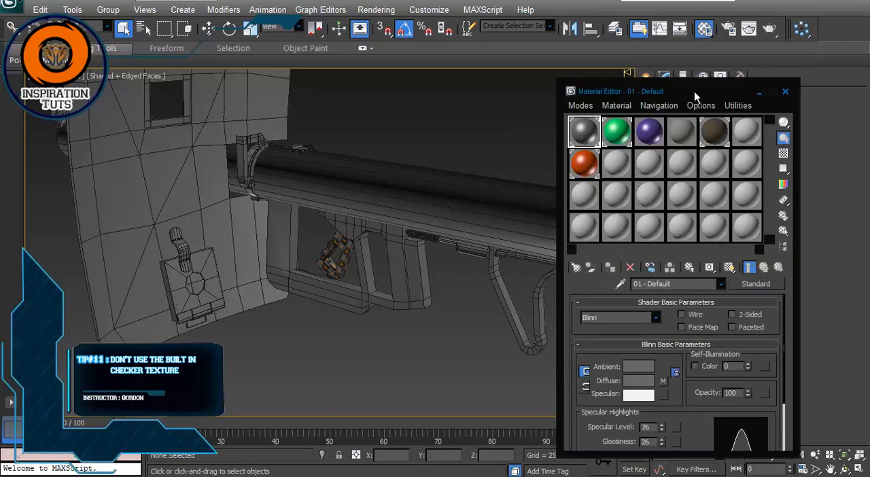
drag(694, 91, 611, 56)
click(598, 100)
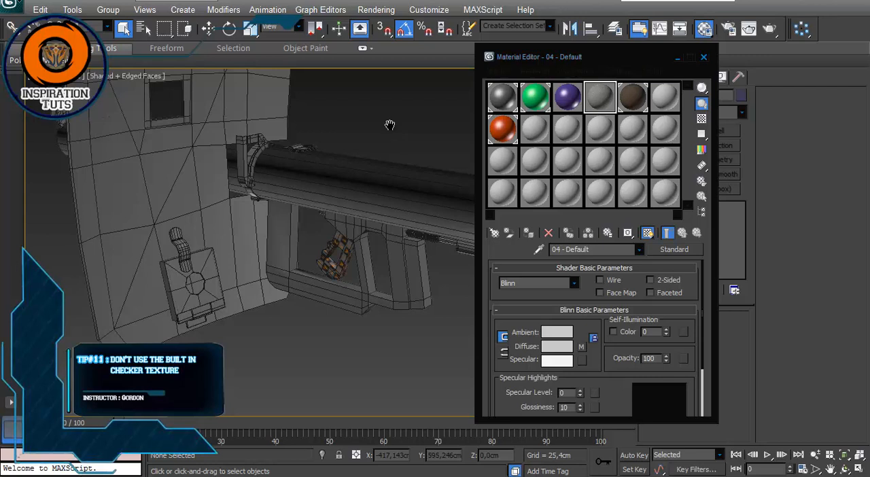
Step: Select all the launcher parts, assign the 04 - Default material to them and clear the selection
scroll(390, 136, down, 5)
alt+middle_drag(389, 152, 328, 156)
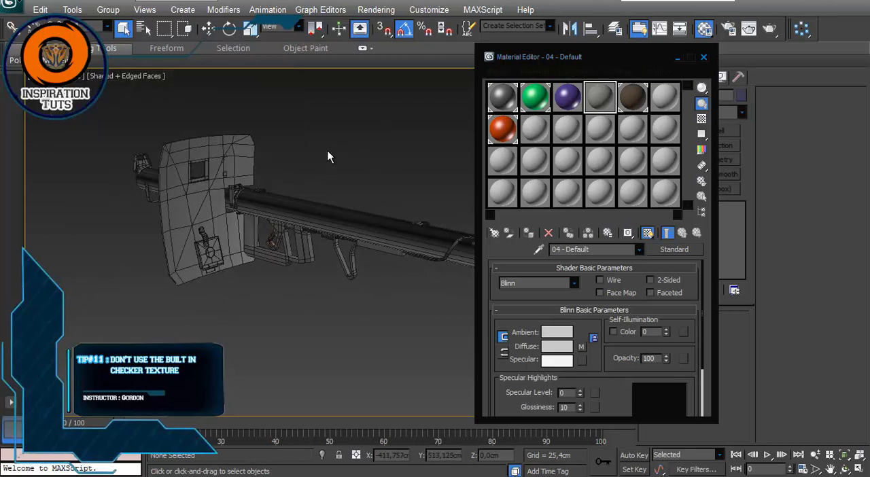
scroll(326, 172, down, 3)
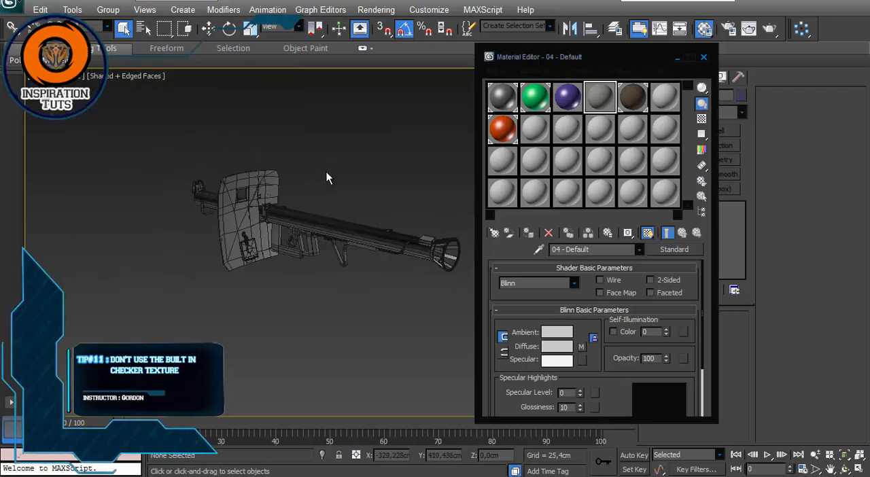
alt+middle_drag(326, 171, 249, 164)
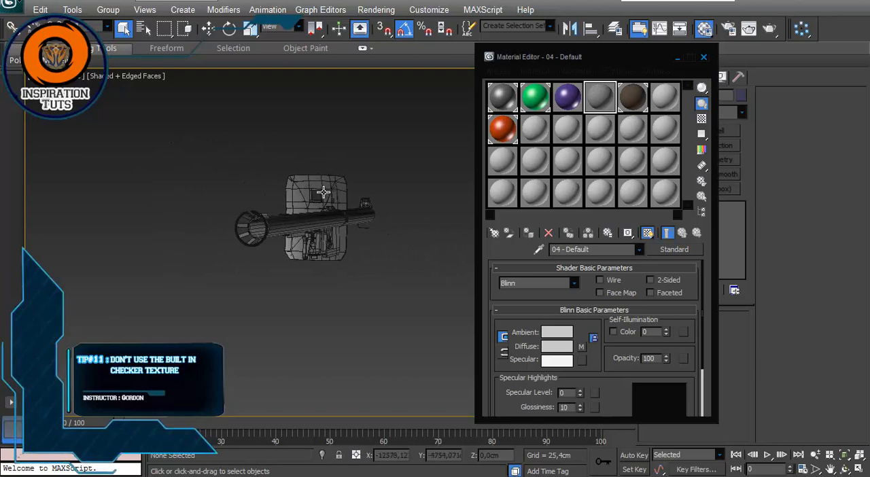
scroll(327, 194, up, 3)
alt+middle_drag(326, 194, 346, 203)
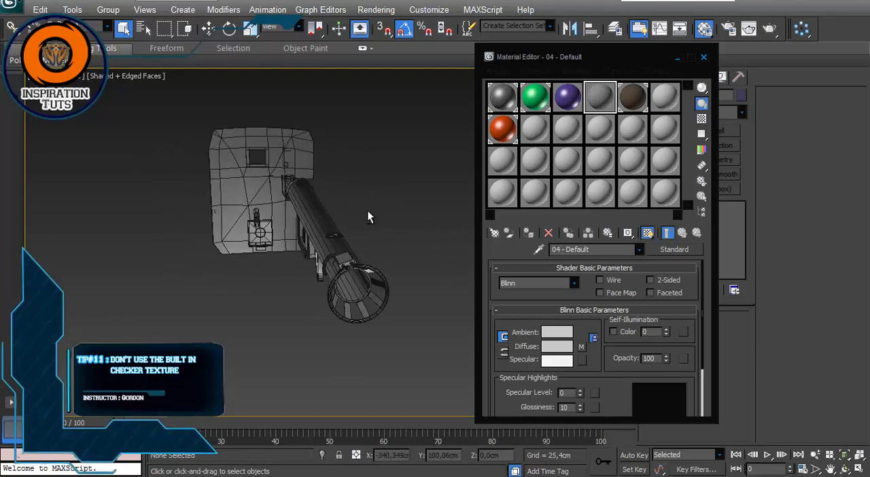
alt+middle_drag(295, 195, 343, 204)
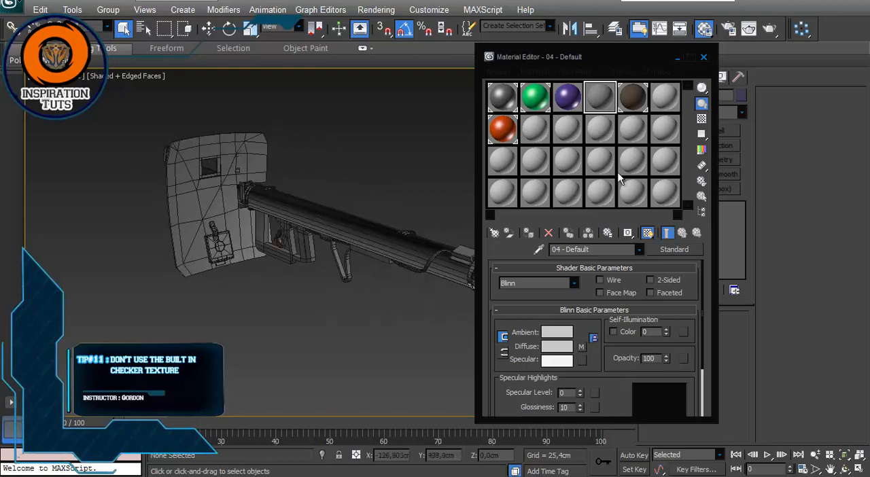
scroll(352, 184, down, 6)
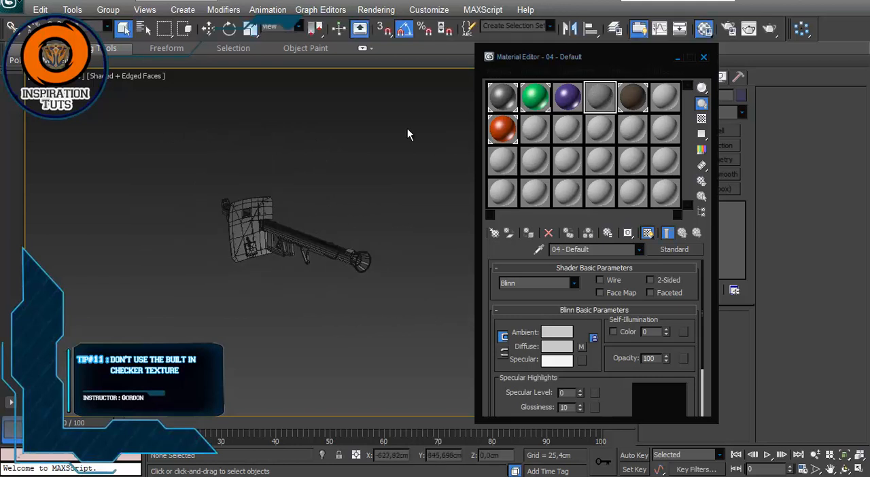
drag(406, 127, 143, 315)
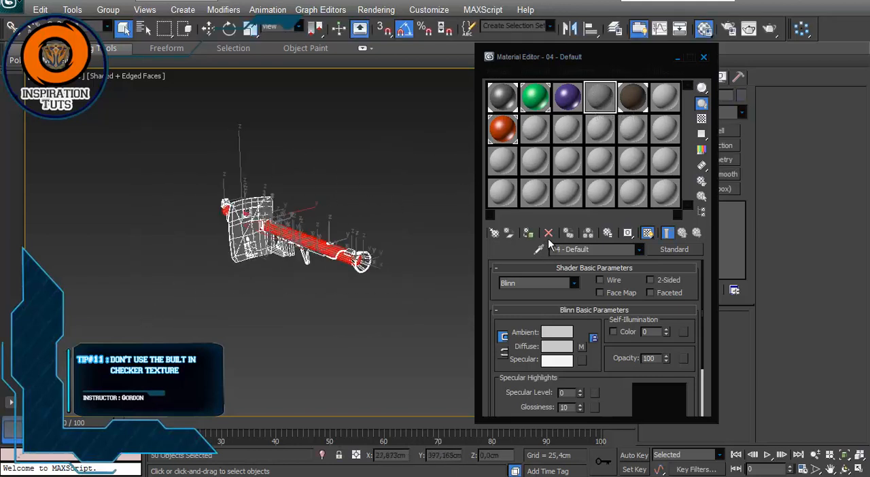
click(529, 233)
click(399, 300)
Step: Reselect all the launcher parts, assign the lettered 05 - Default material to them and clear the selection
scroll(364, 270, up, 5)
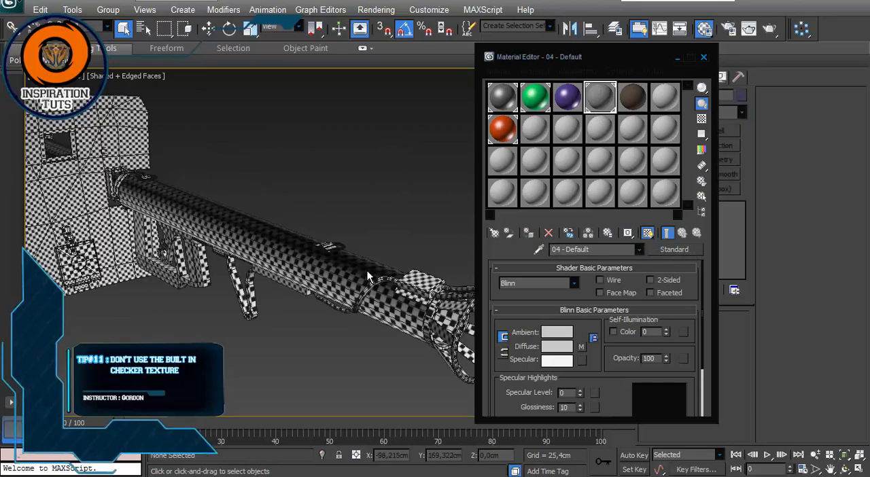
alt+middle_drag(364, 271, 360, 184)
scroll(371, 160, down, 4)
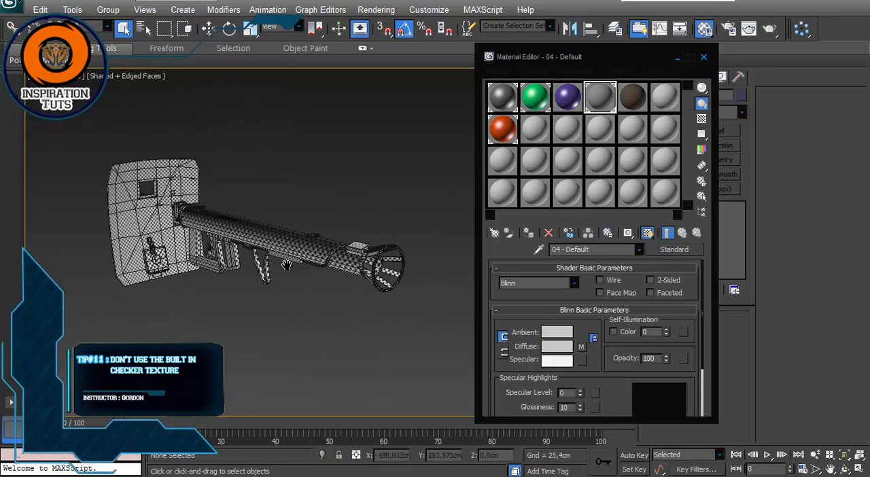
alt+middle_drag(370, 153, 381, 139)
drag(423, 95, 102, 249)
alt+middle_drag(157, 319, 373, 175)
drag(371, 172, 169, 301)
click(637, 102)
click(528, 232)
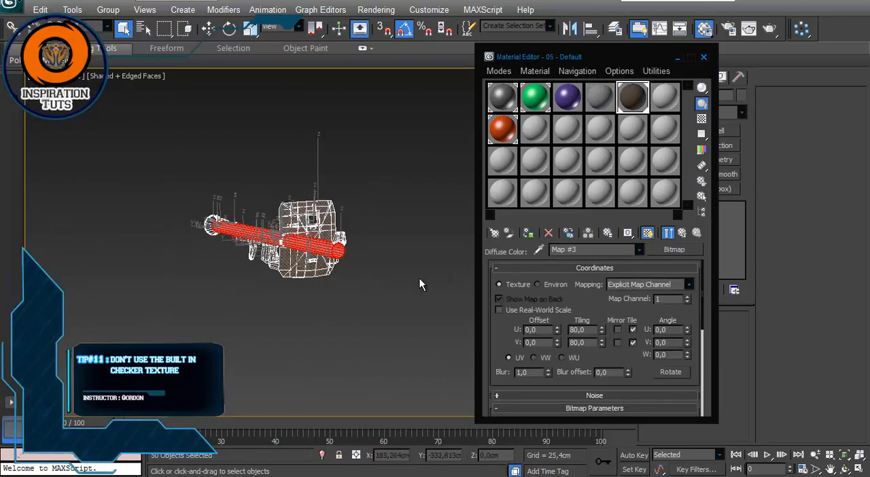
click(420, 278)
Step: Examine the lettered checker texture on the tube and shield from the rear of the launcher
alt+middle_drag(379, 212, 65, 228)
scroll(282, 208, up, 5)
scroll(198, 270, up, 3)
alt+middle_drag(197, 270, 281, 276)
alt+middle_drag(297, 233, 370, 170)
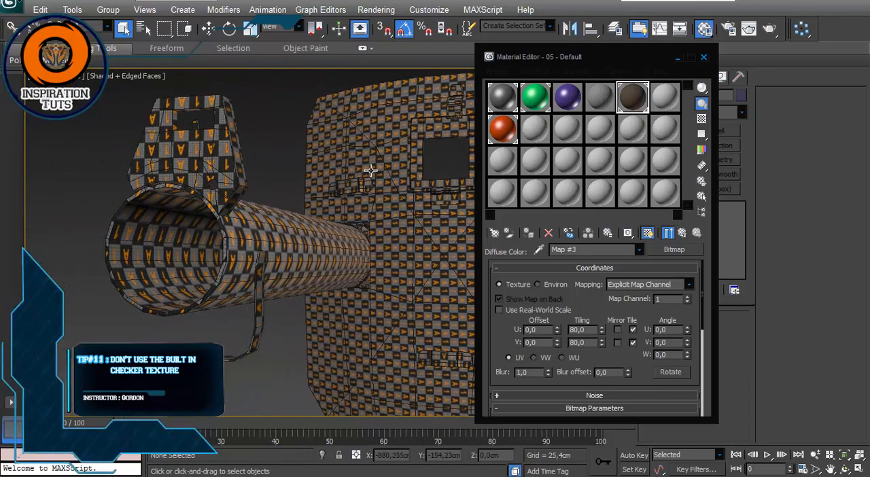
alt+middle_drag(365, 174, 243, 207)
scroll(237, 189, down, 5)
Step: Add a built-in Checker map to the diffuse color of the unused 12 - Default material
click(682, 234)
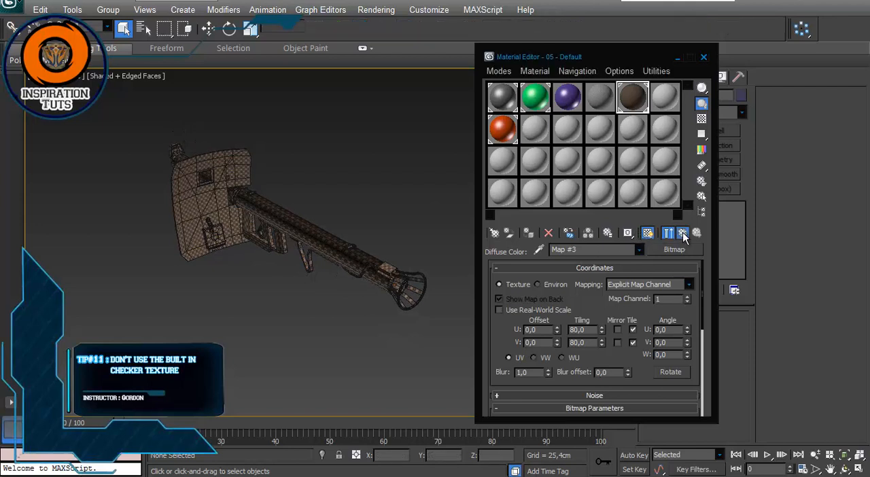
click(665, 95)
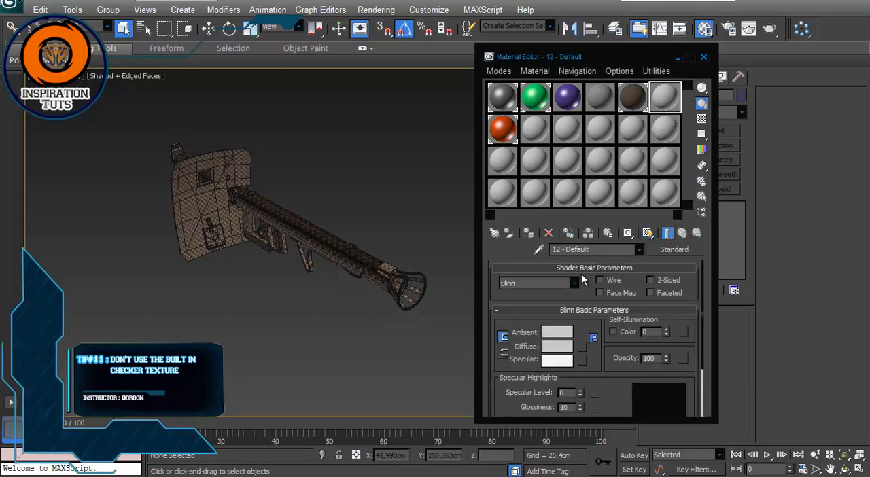
click(582, 347)
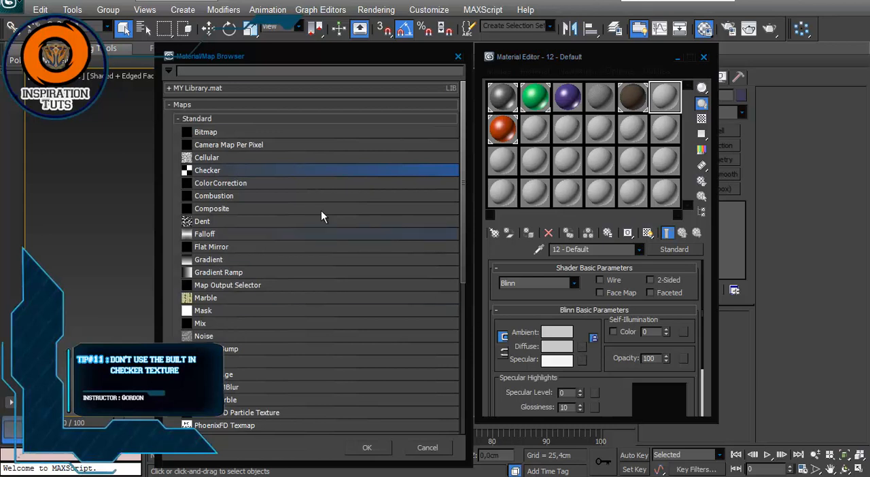
click(367, 447)
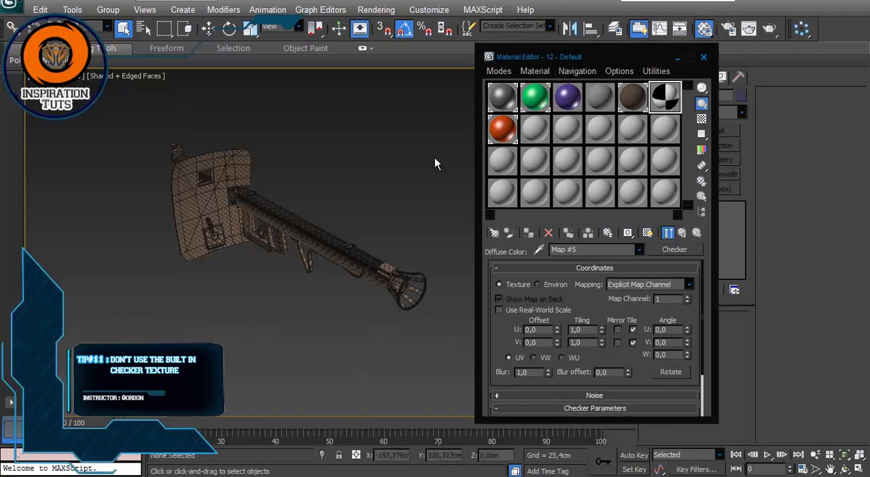
Step: Assign the 12 - Default checker material to all the launcher parts and show its map in the viewport
drag(443, 88, 113, 381)
click(493, 235)
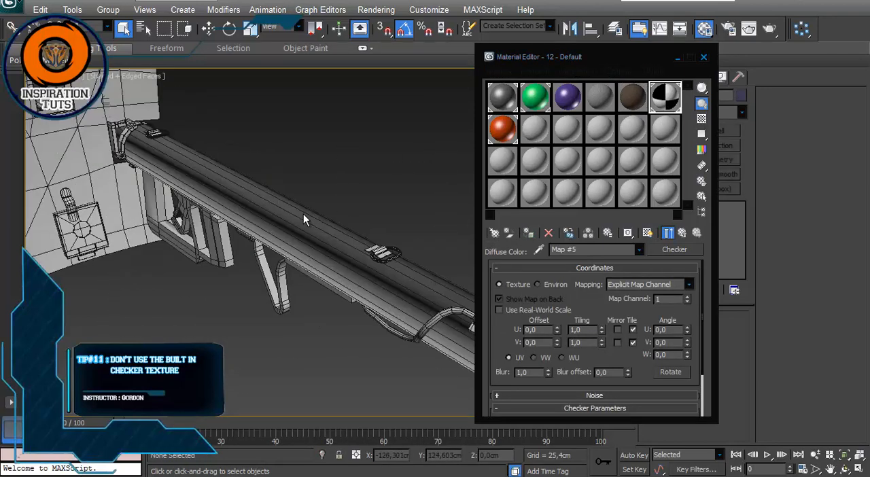
click(463, 252)
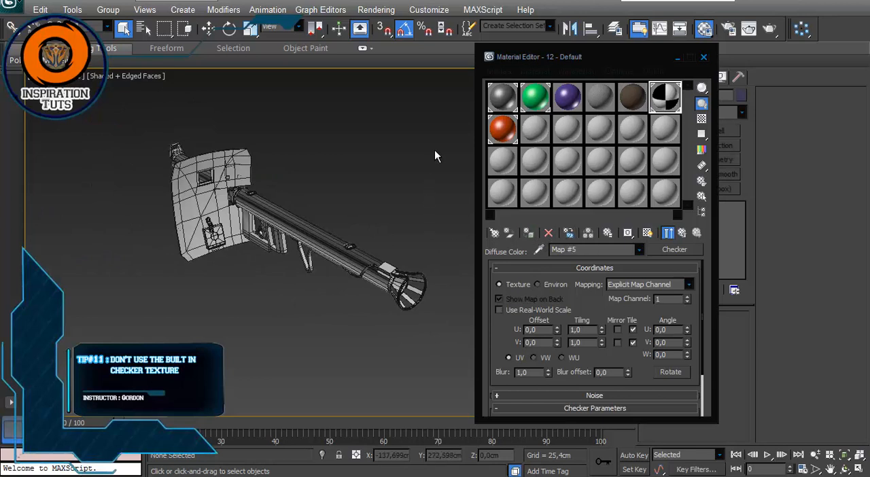
drag(437, 339, 437, 339)
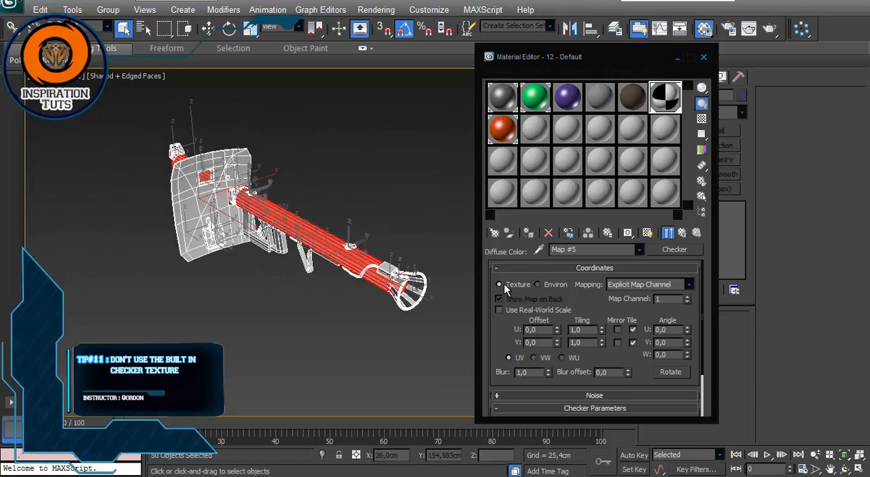
click(639, 234)
click(340, 318)
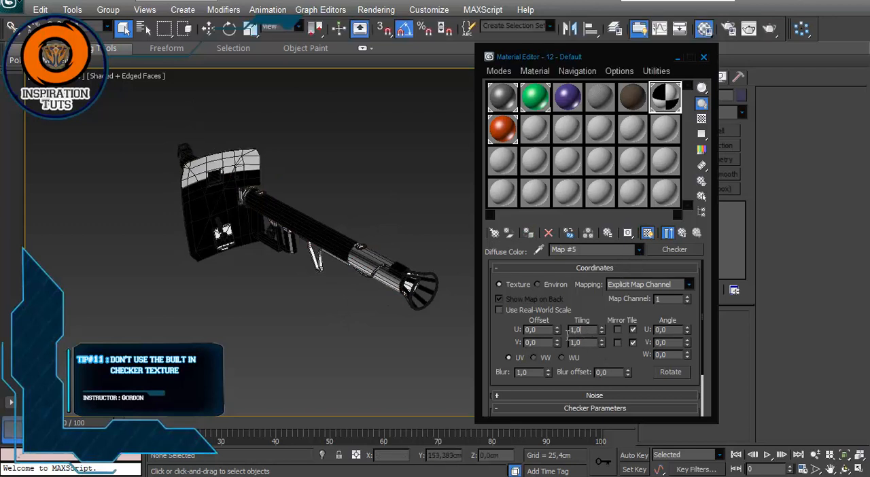
Step: Set the Checker map's U and V tiling to 80
double_click(576, 331)
drag(581, 345, 578, 345)
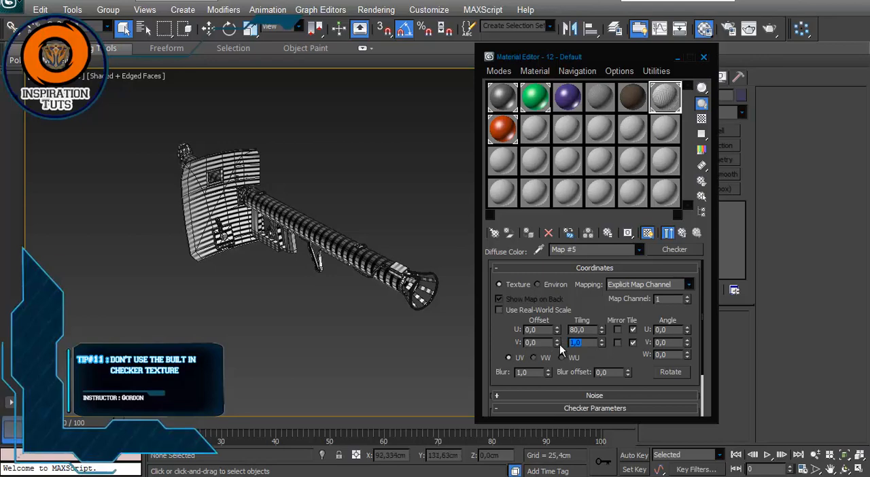
key(Return)
Step: Examine the built-in checker pattern on the grip, tube and shield corner, and select the shield
scroll(227, 265, up, 5)
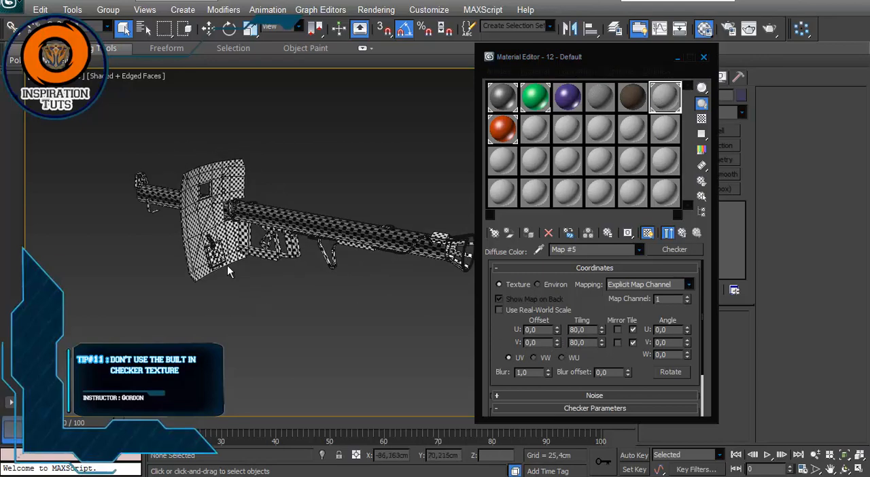
scroll(285, 258, up, 2)
scroll(284, 256, down, 5)
scroll(266, 242, up, 8)
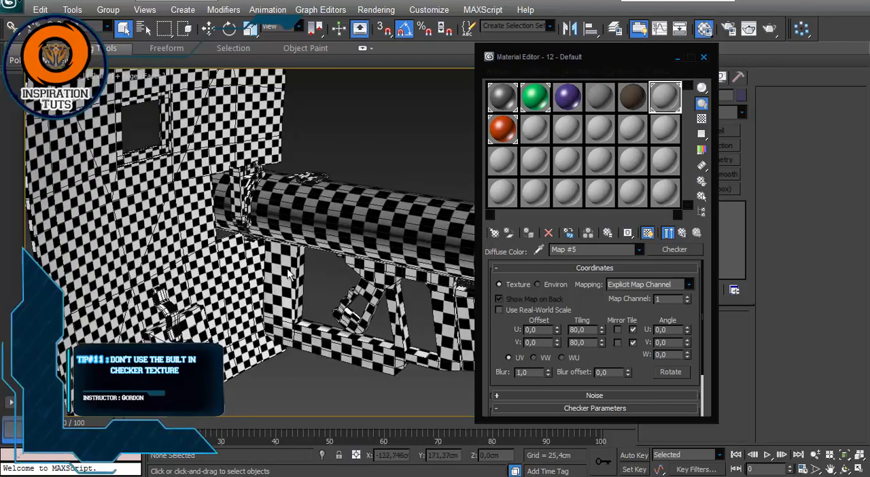
alt+middle_drag(264, 240, 234, 264)
scroll(292, 252, down, 3)
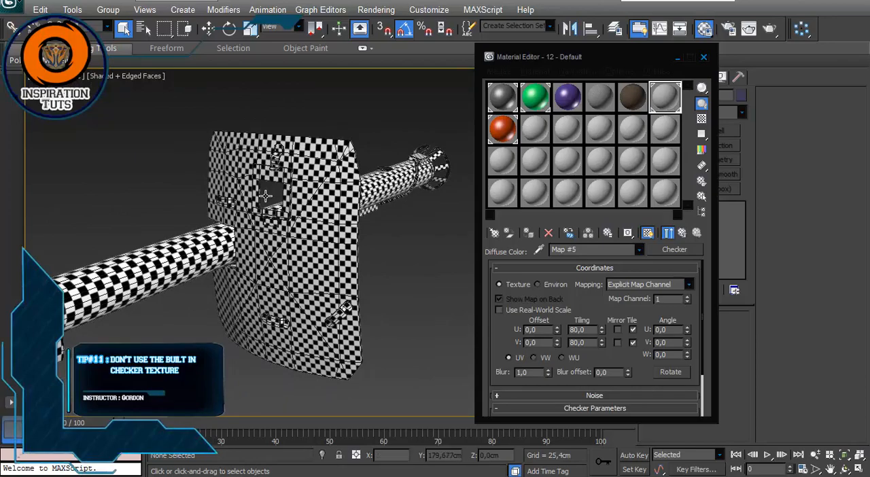
middle_drag(310, 151, 283, 175)
scroll(282, 175, up, 5)
middle_drag(322, 130, 342, 221)
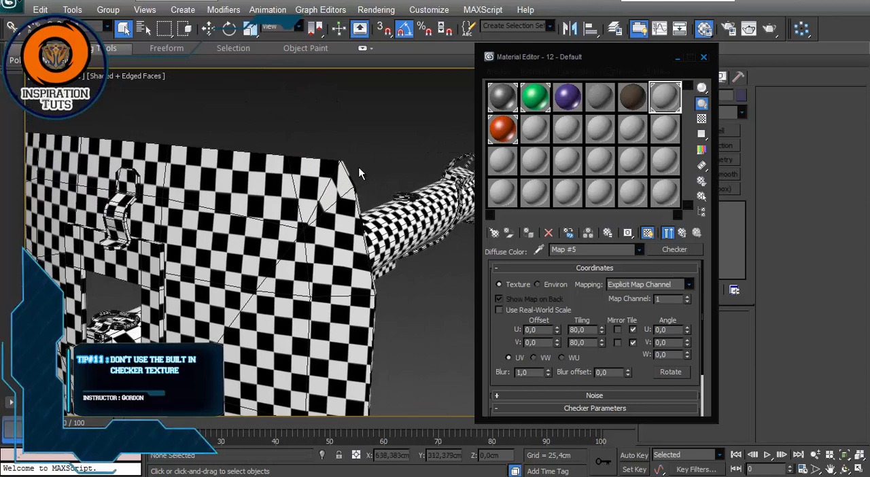
click(325, 204)
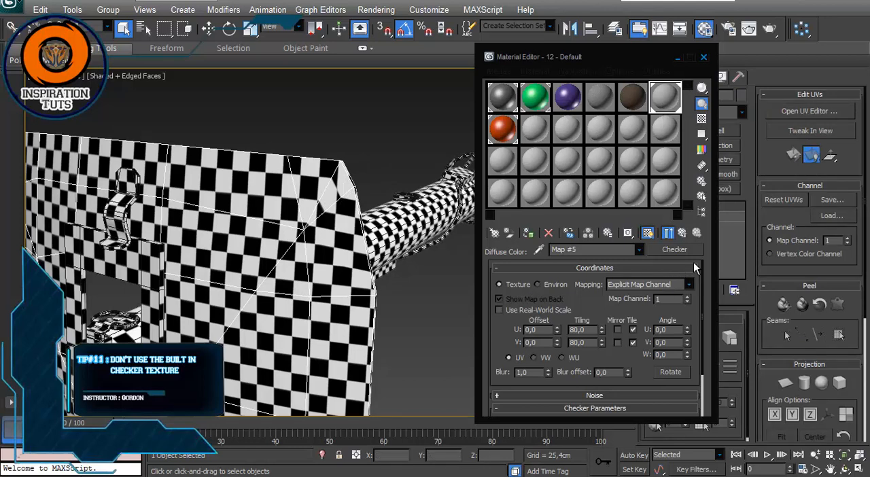
Step: Clear the Checker map from the 12 - Default material's diffuse color, deselect the shield, and close the Material Editor
click(685, 234)
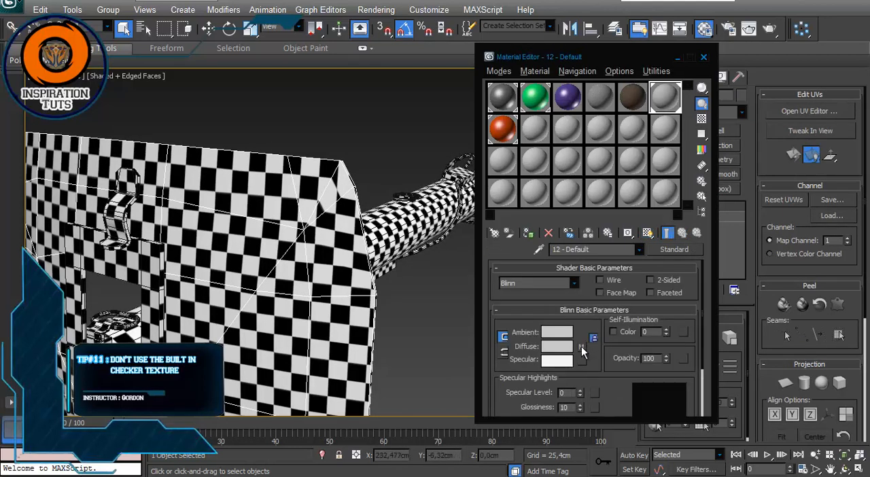
right_click(581, 351)
click(598, 378)
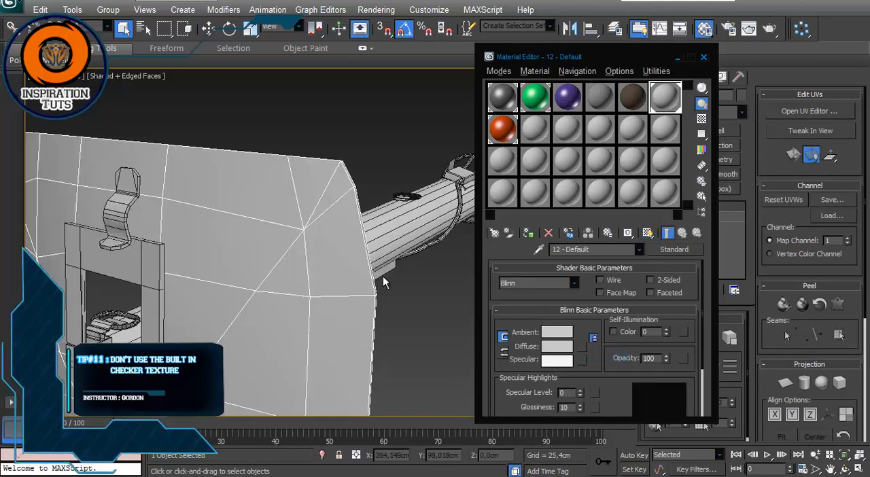
click(417, 308)
scroll(416, 308, down, 8)
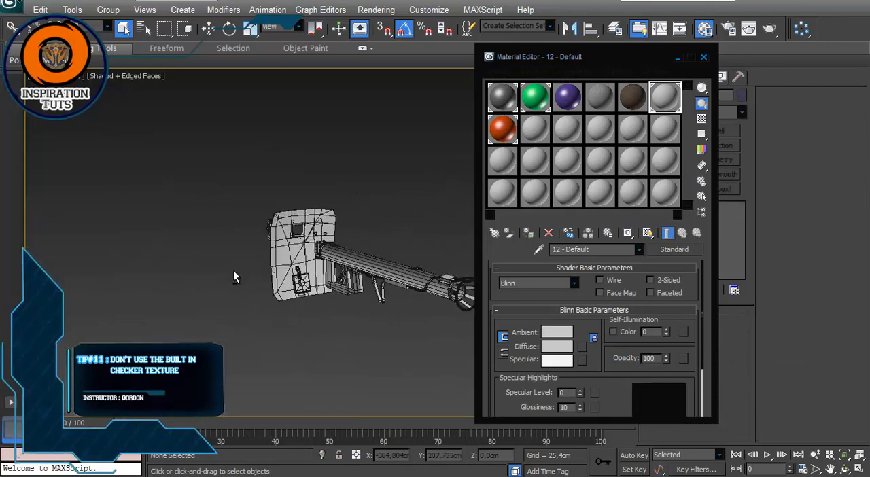
alt+middle_drag(233, 272, 273, 273)
middle_drag(331, 259, 216, 211)
scroll(216, 215, up, 3)
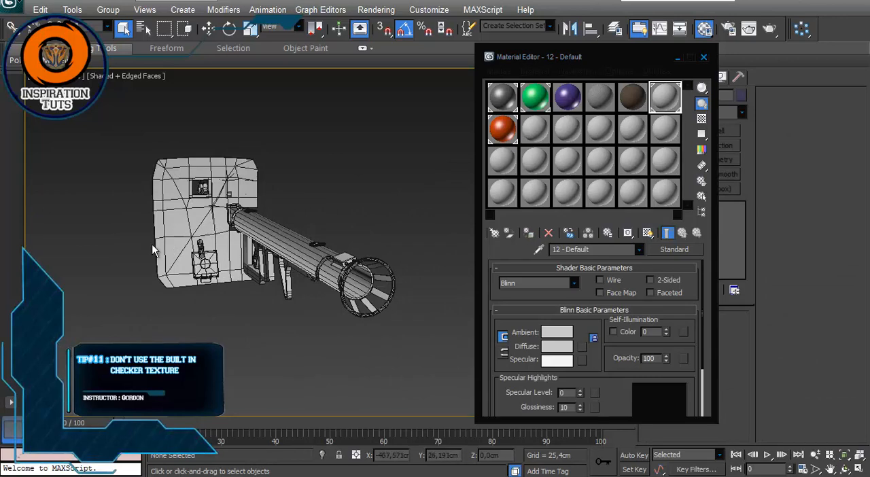
alt+middle_drag(154, 250, 196, 254)
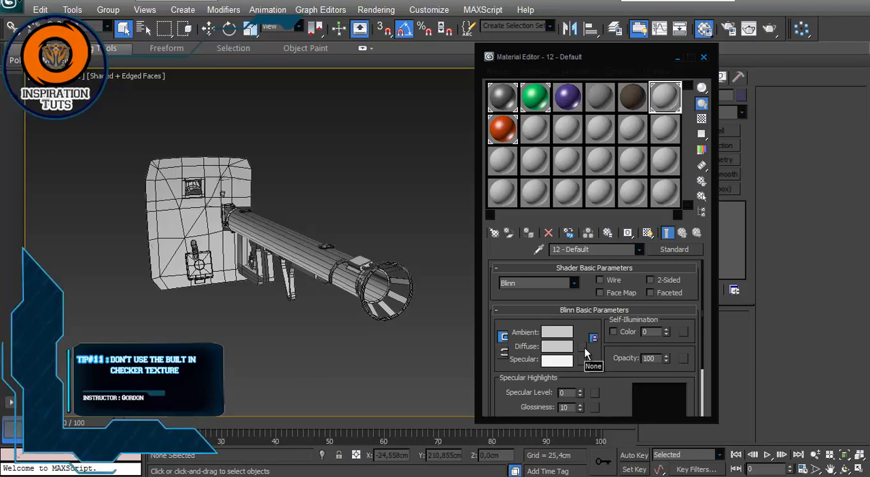
mouse_move(294, 233)
alt+middle_down()
mouse_move(316, 221)
mouse_move(272, 242)
mouse_move(297, 224)
alt+middle_up()
key(m)
alt+middle_drag(215, 263, 235, 264)
scroll(235, 264, down, 5)
scroll(236, 264, up, 6)
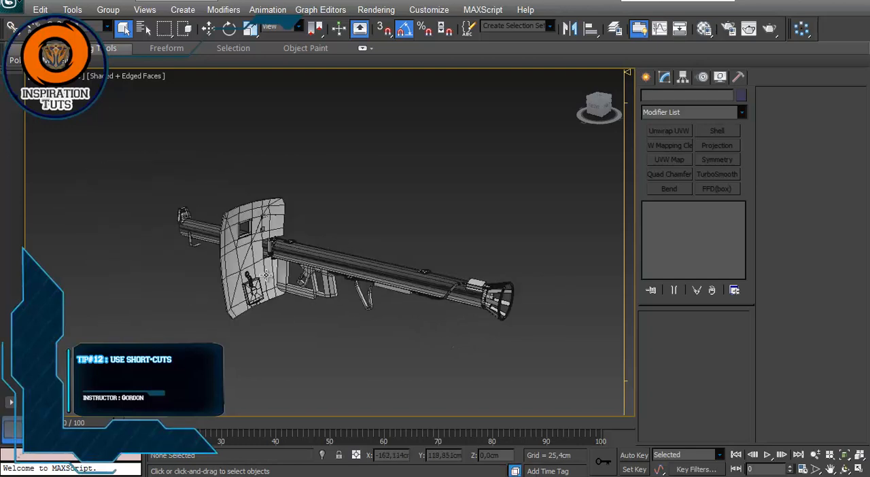
click(208, 287)
alt+middle_drag(158, 295, 173, 293)
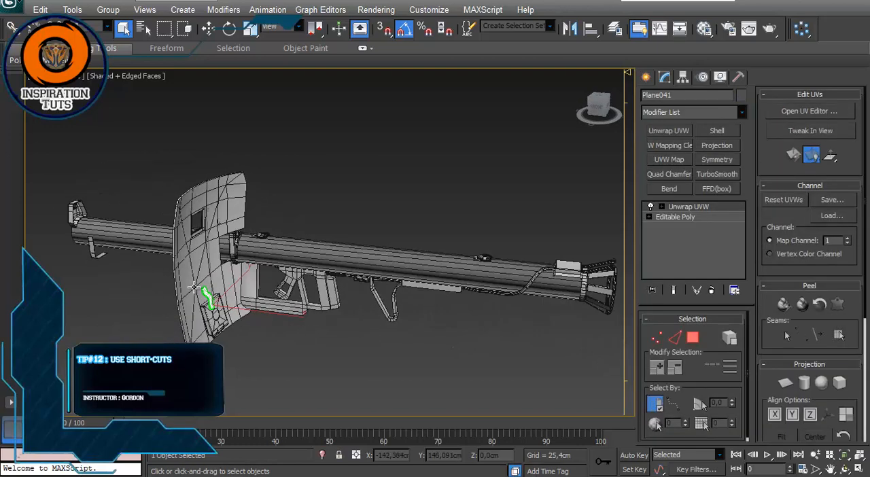
click(681, 209)
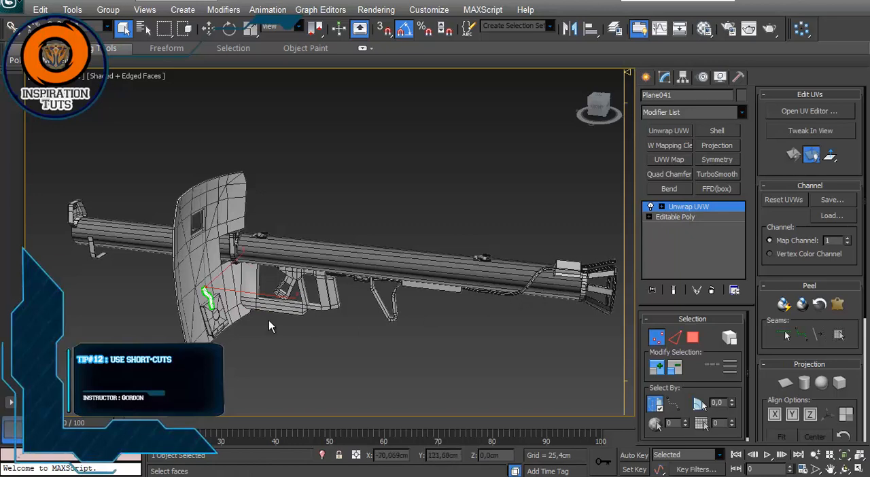
scroll(270, 326, up, 5)
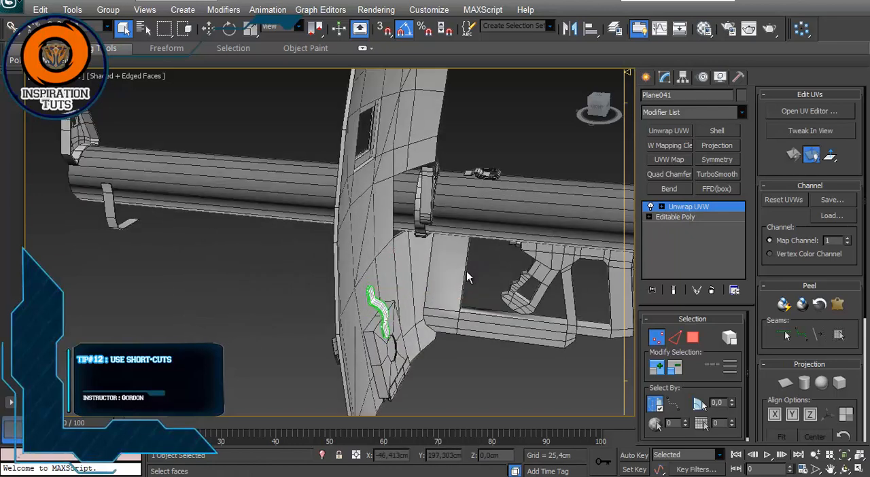
scroll(468, 277, down, 5)
click(713, 208)
alt+middle_drag(503, 281, 371, 285)
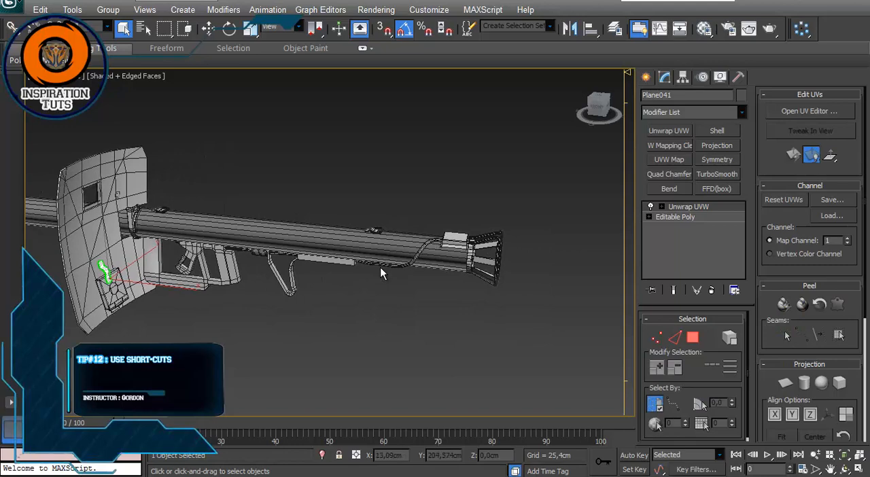
middle_drag(195, 274, 272, 287)
click(357, 353)
Step: Select Object056 at the rear end of the tube and open its Unwrap UVW modifier in a maximized UV editor
alt+middle_drag(363, 314, 432, 267)
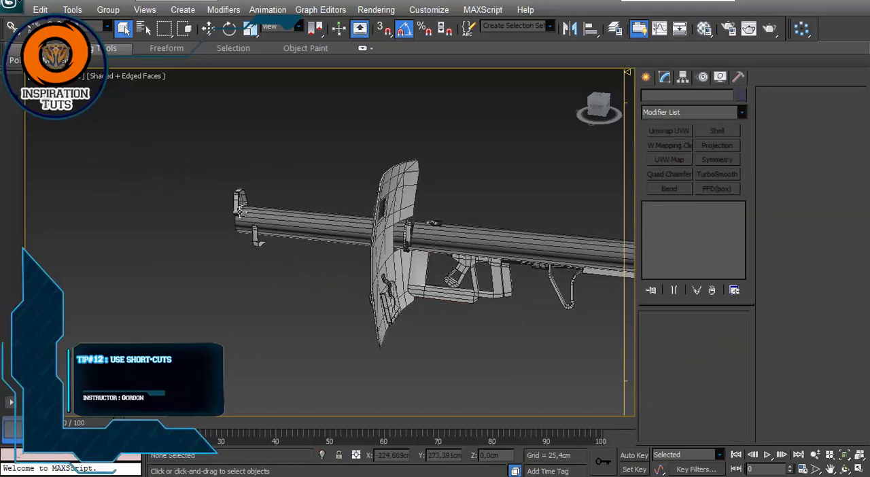
click(367, 252)
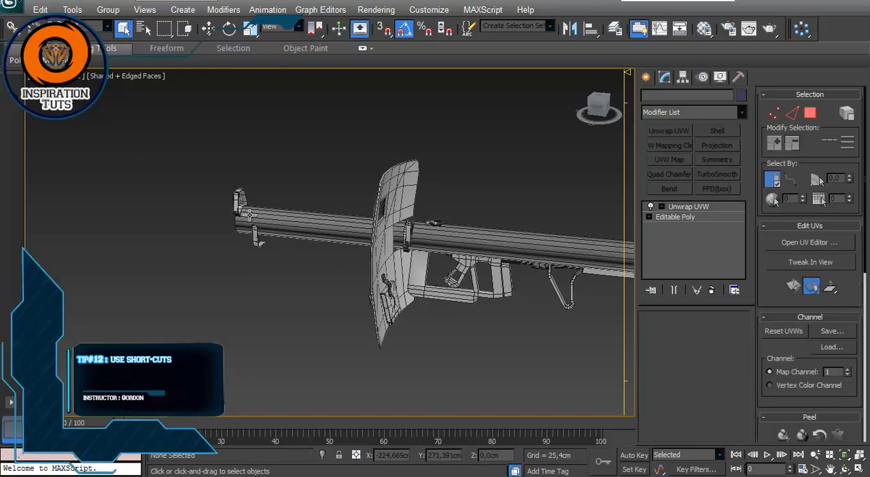
click(686, 207)
click(799, 114)
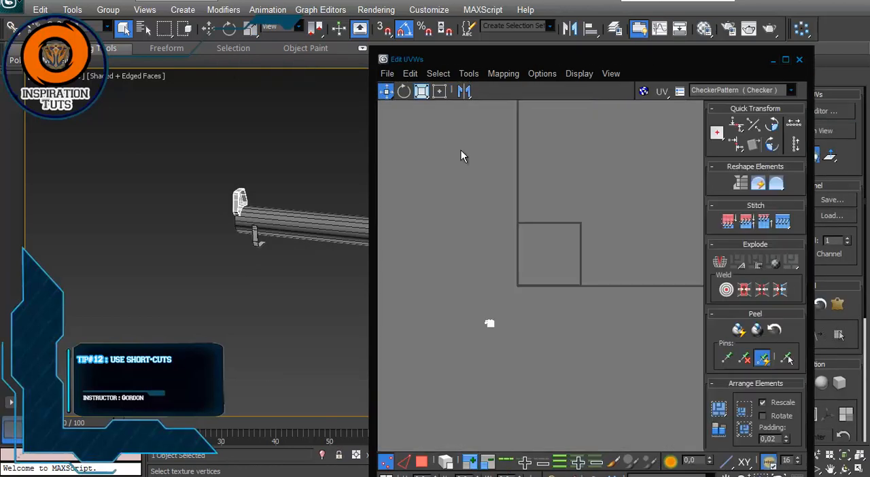
drag(626, 68, 464, 67)
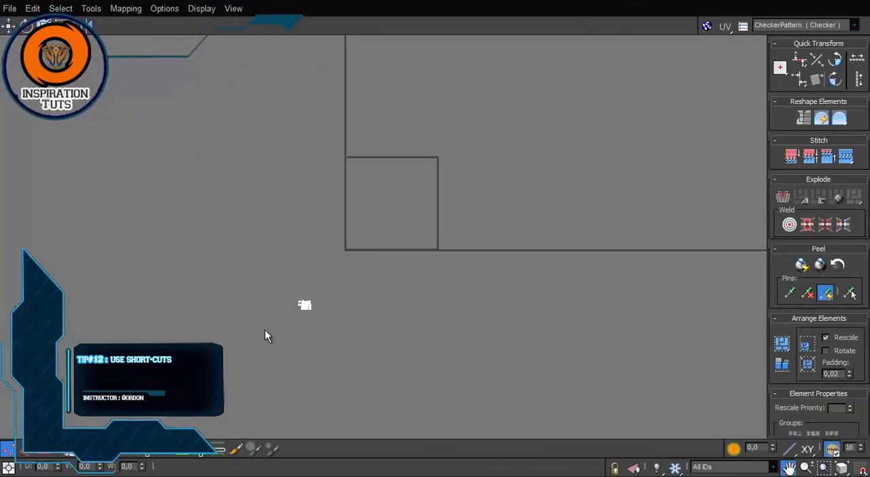
scroll(264, 337, up, 2)
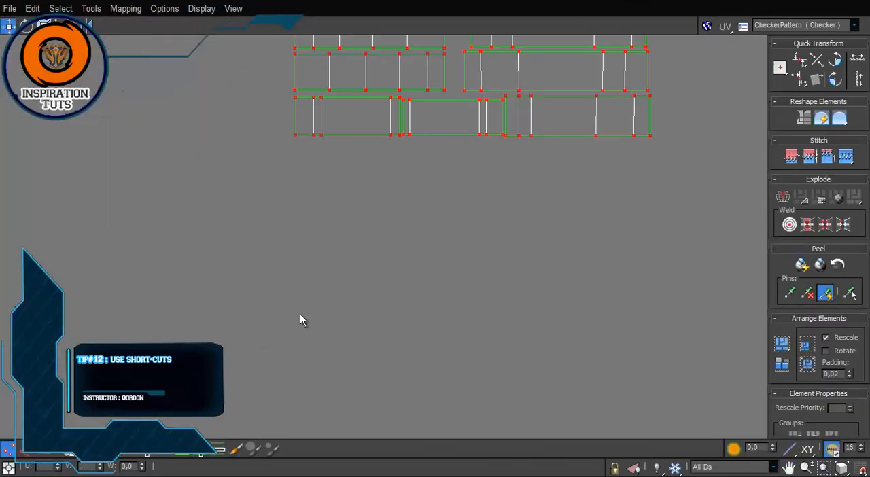
Step: Clear the UV vertex selection and examine the layout of Object056's UV islands
scroll(377, 193, down, 2)
scroll(380, 210, down, 2)
middle_drag(428, 204, 427, 347)
scroll(427, 343, down, 1)
click(490, 216)
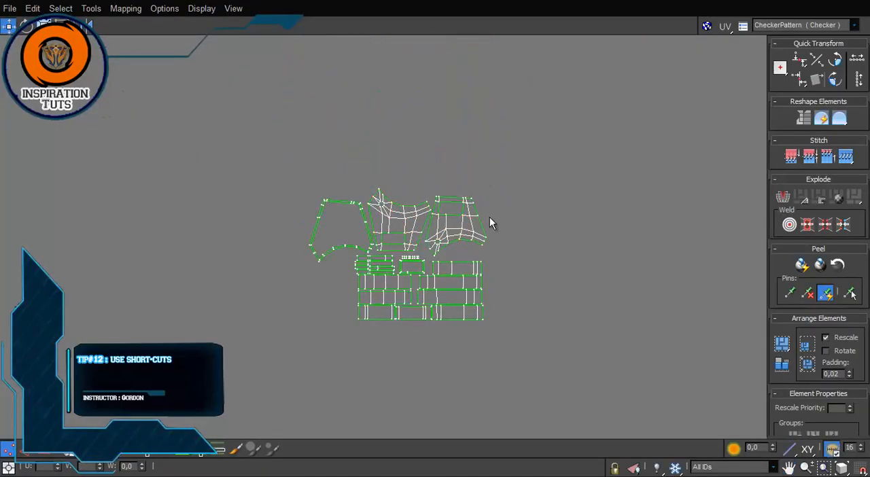
scroll(487, 216, up, 4)
scroll(359, 177, down, 3)
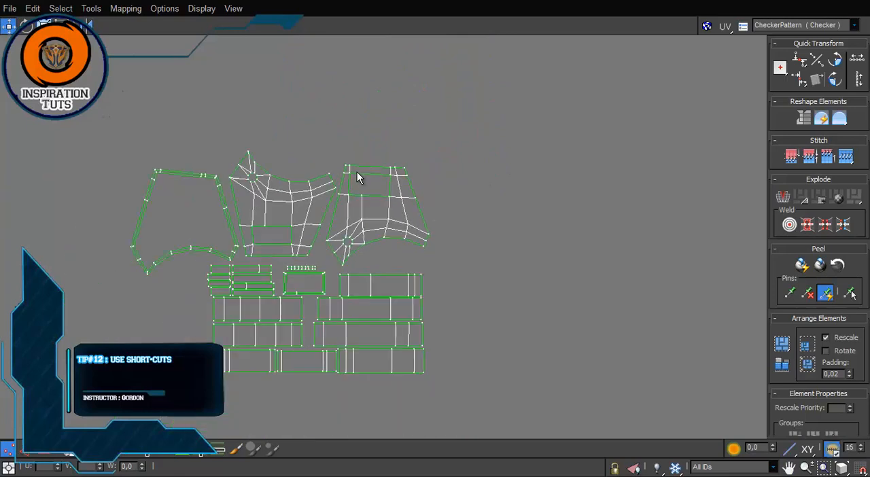
scroll(371, 229, down, 2)
scroll(330, 288, up, 4)
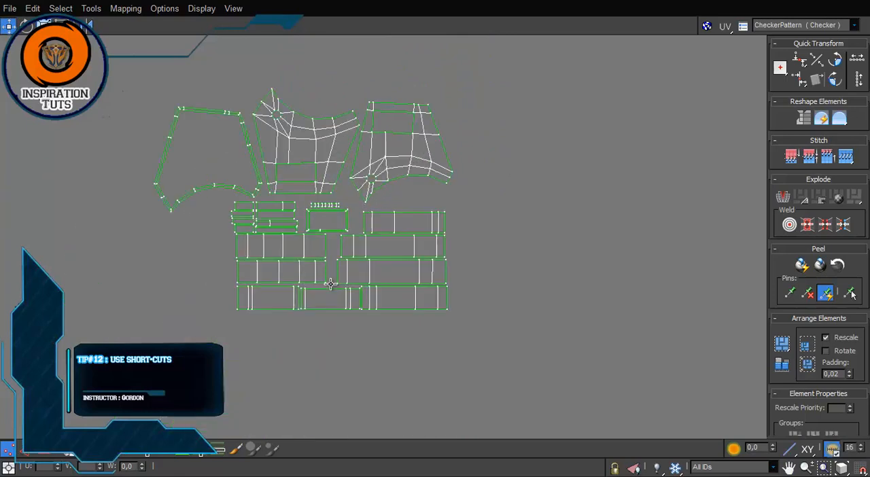
scroll(330, 283, down, 4)
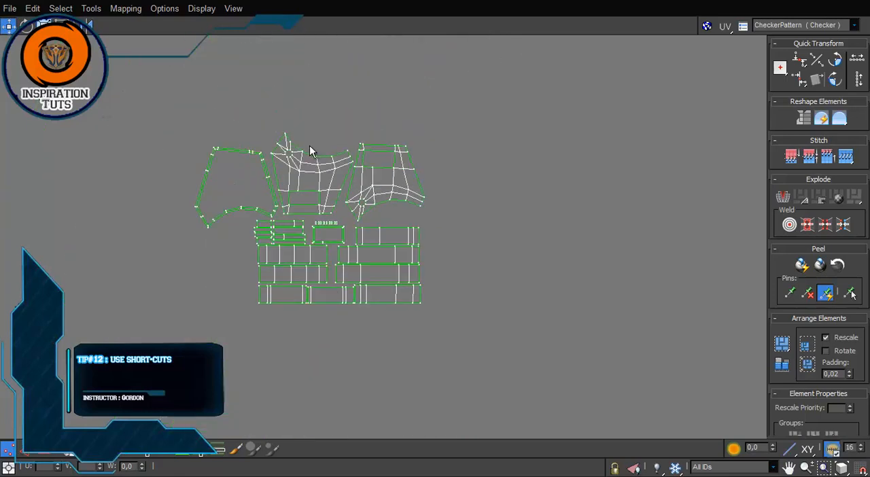
Step: Try Align Horizontal on the curved upper border edges of the middle large UV island, and undo it
click(24, 451)
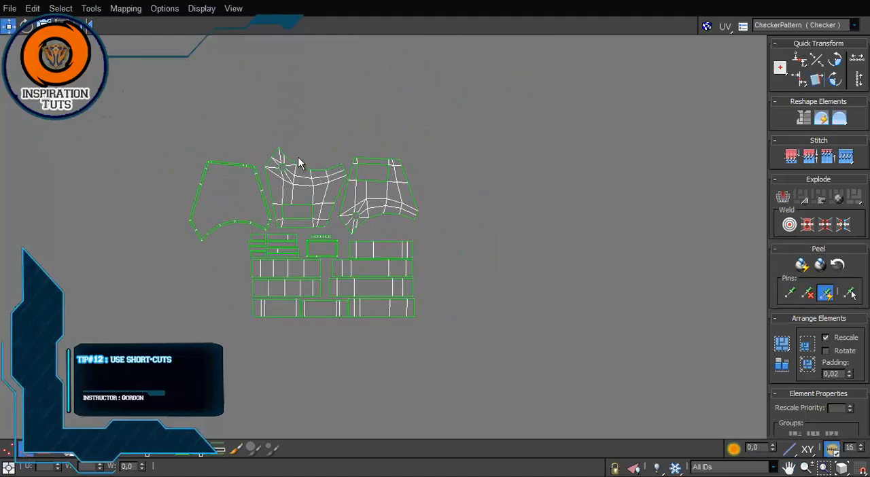
scroll(299, 160, up, 3)
double_click(312, 183)
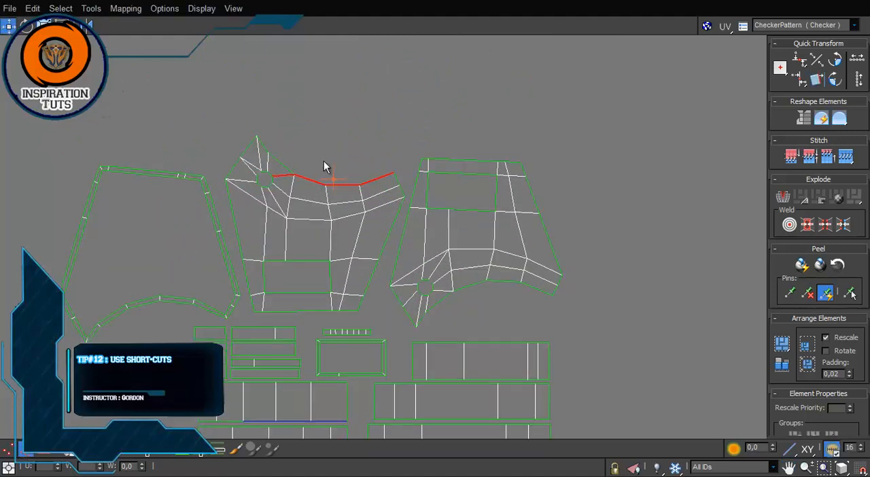
click(376, 179)
ctrl+click(325, 186)
ctrl+click(307, 180)
ctrl+click(281, 164)
middle_drag(303, 125, 312, 148)
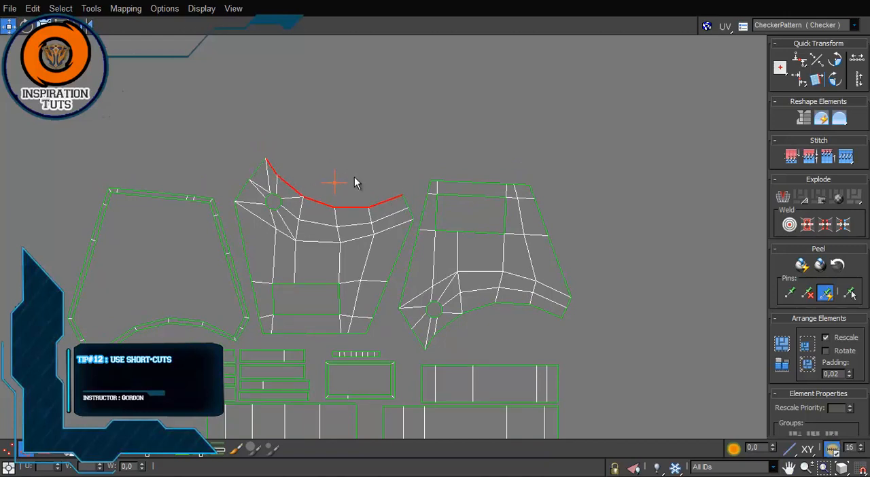
click(797, 65)
key(ctrl+z)
Step: Try Align Vertical on the slanted right border edges of the middle large UV island, and undo it
double_click(392, 272)
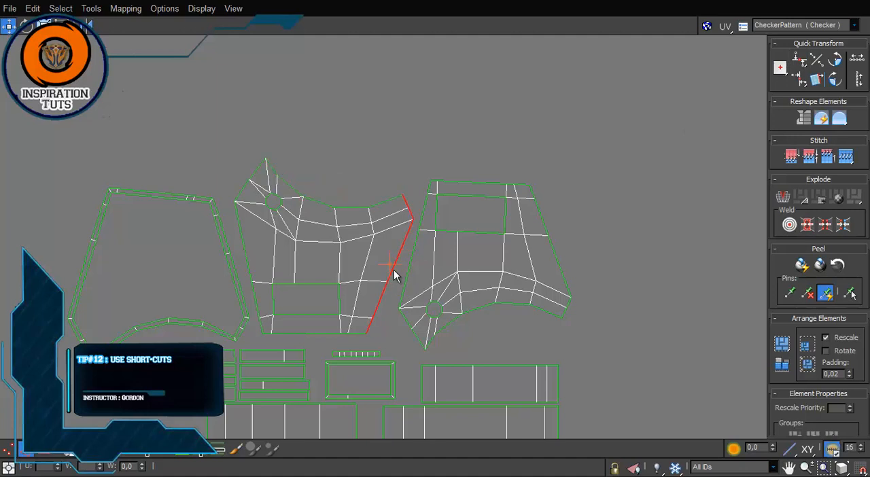
click(801, 79)
key(ctrl+z)
Step: Align the upper border edges of the rightmost large UV island horizontally
double_click(355, 207)
double_click(178, 195)
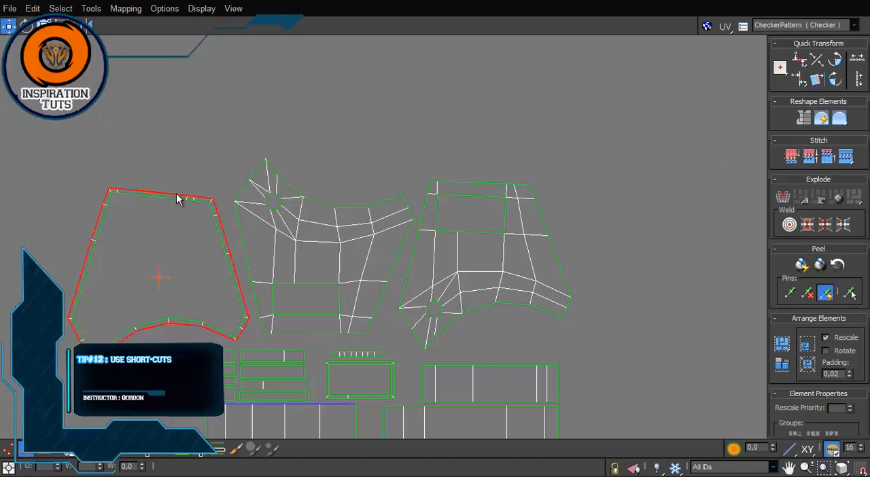
click(448, 180)
double_click(450, 181)
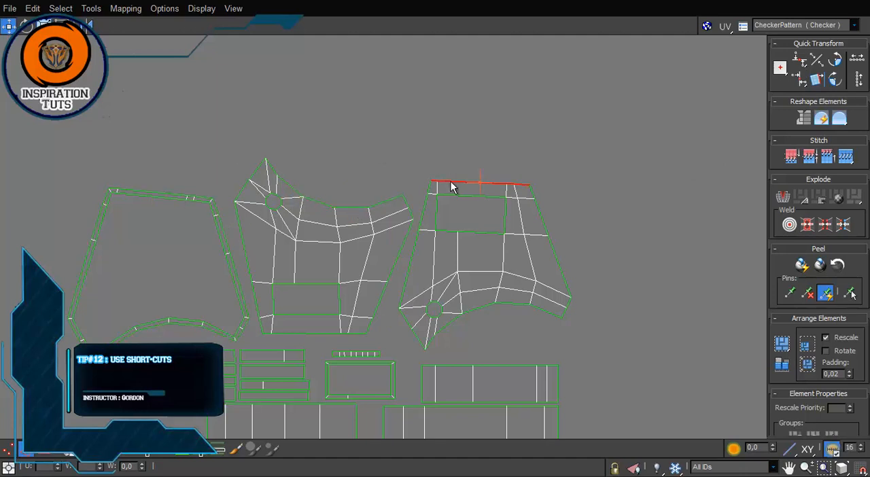
Step: Try aligning the right border edges of the rightmost large UV island vertically, and undo it
double_click(533, 192)
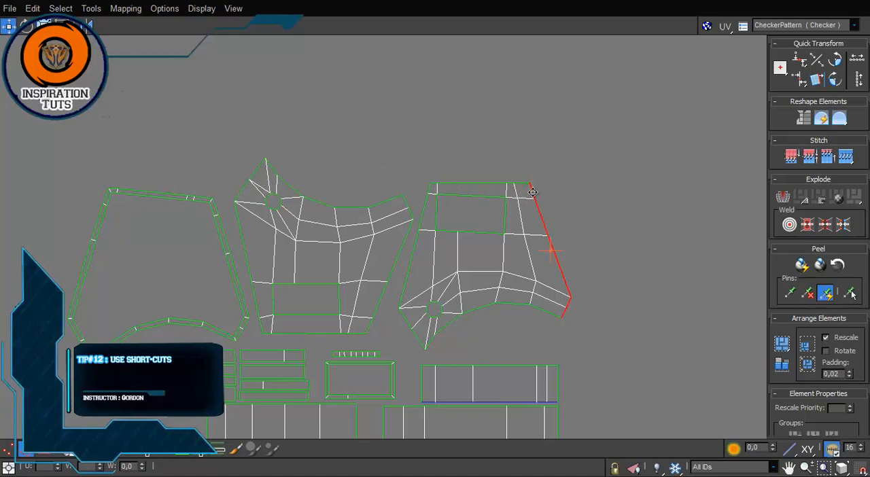
key(v)
key(ctrl+z)
middle_click(573, 184)
key(z)
scroll(573, 182, down, 6)
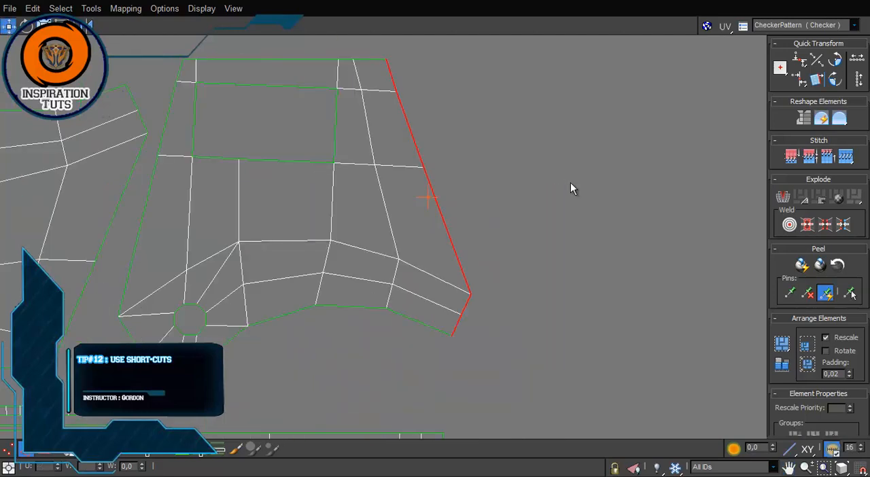
Step: Switch the UV editor through vertex, edge and polygon selection, and turn the polygon mode off
click(7, 450)
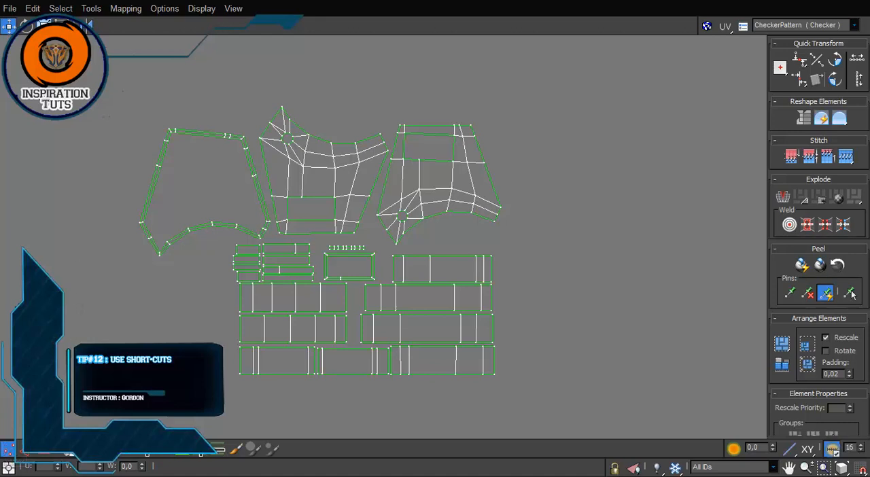
key(2)
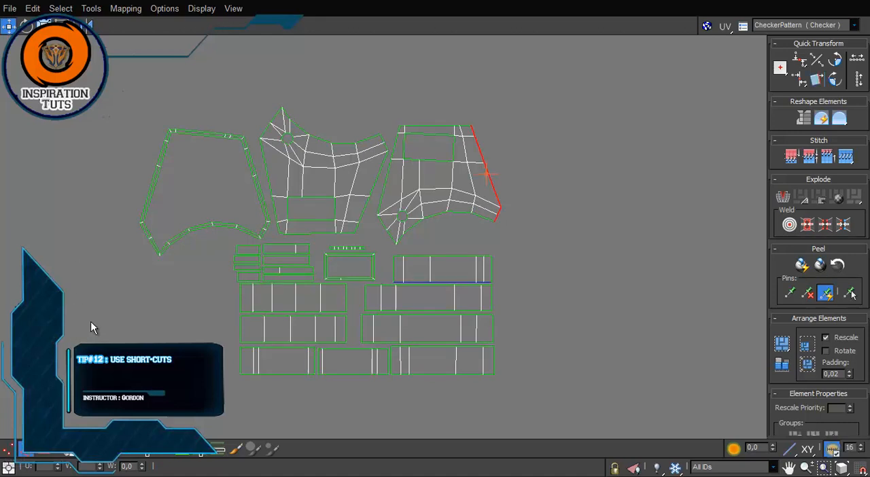
key(3)
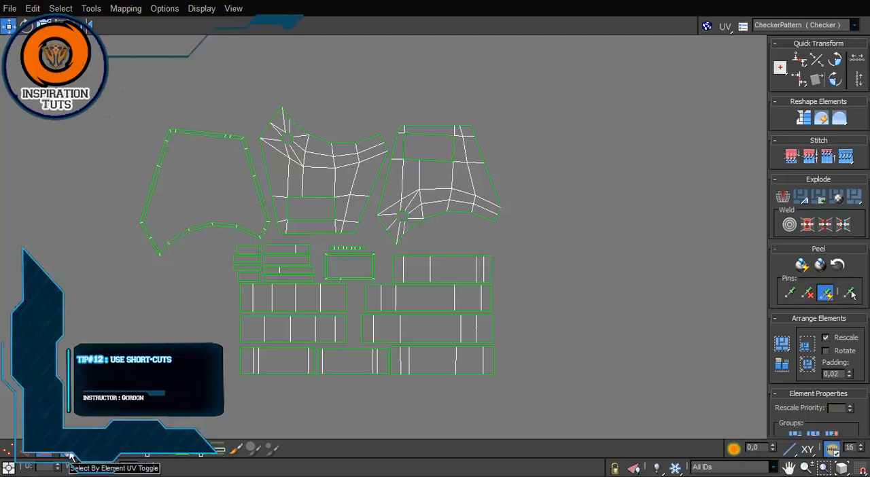
click(44, 454)
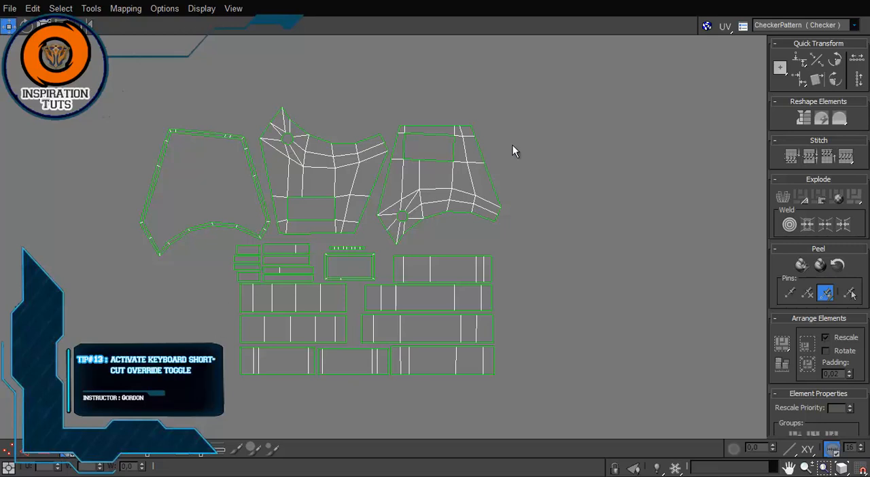
Step: Toggle the Keyboard Shortcut Override in the main window and bring the UV editor back to full size
drag(385, 3, 372, 143)
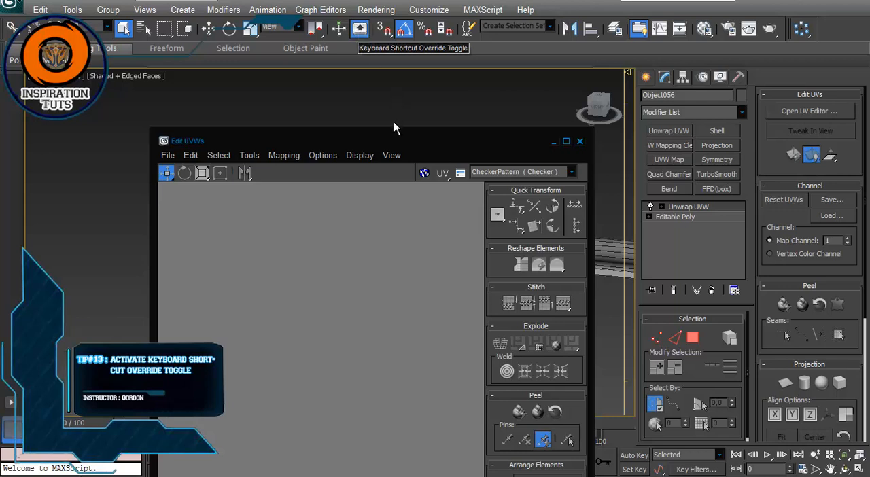
click(359, 28)
click(565, 143)
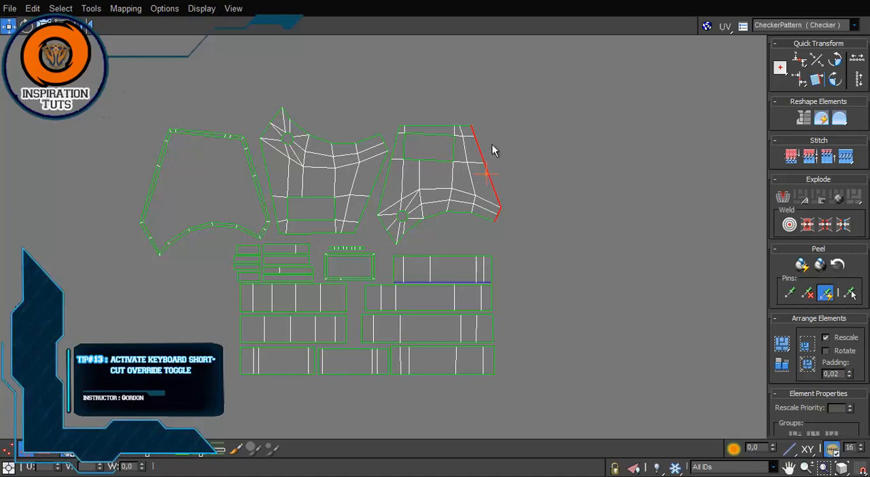
Step: Select the upper border edges and after that the slanted outer border edges of the rightmost large UV island
double_click(443, 128)
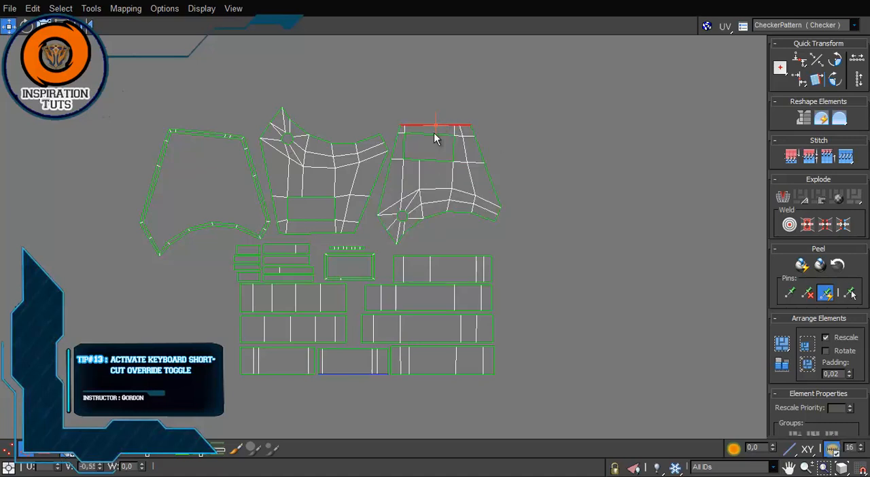
click(479, 151)
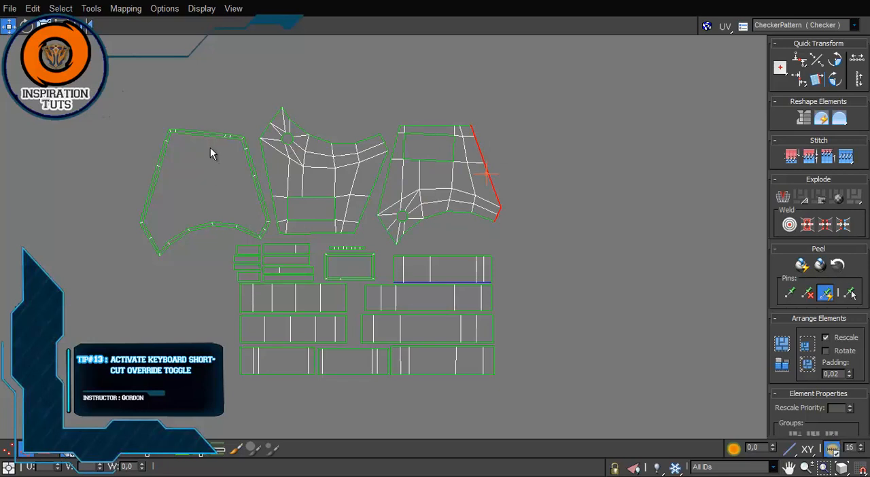
middle_drag(454, 262, 408, 233)
scroll(409, 248, down, 5)
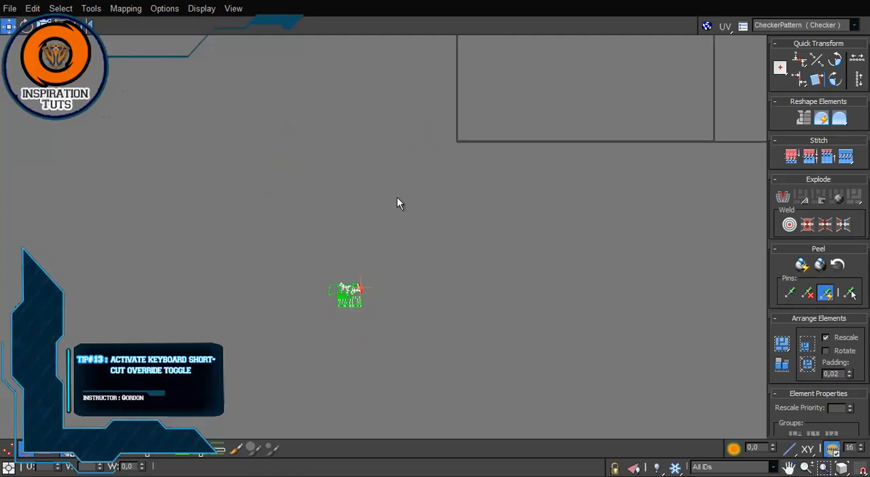
Step: Turn on the Keyboard Shortcut Override in the main window and maximize the UV editor
scroll(346, 303, up, 1)
middle_drag(345, 305, 360, 248)
scroll(361, 248, up, 2)
scroll(408, 243, up, 4)
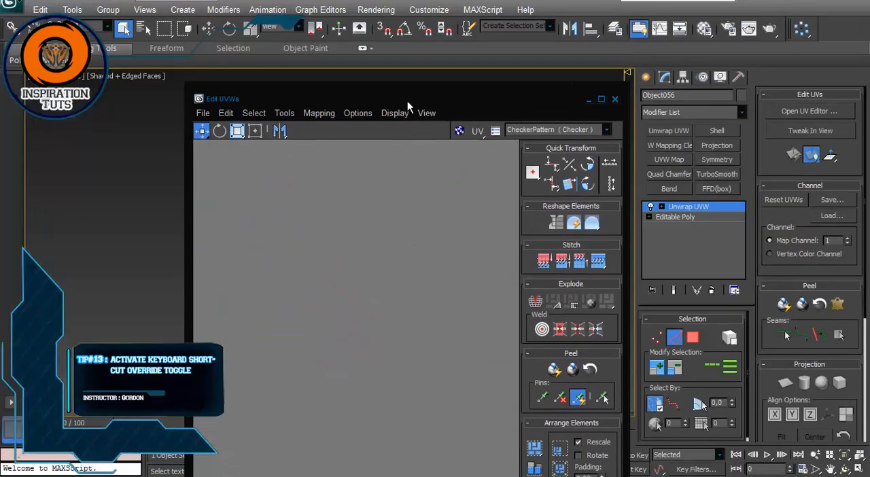
click(362, 31)
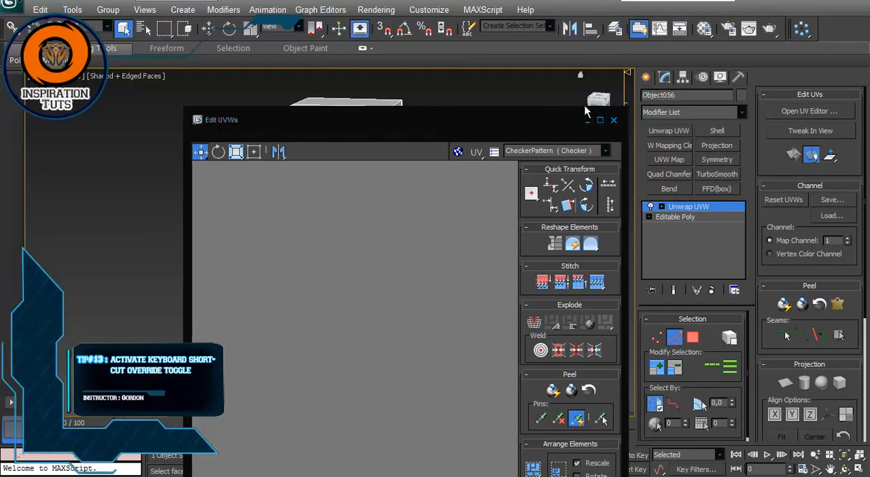
click(600, 120)
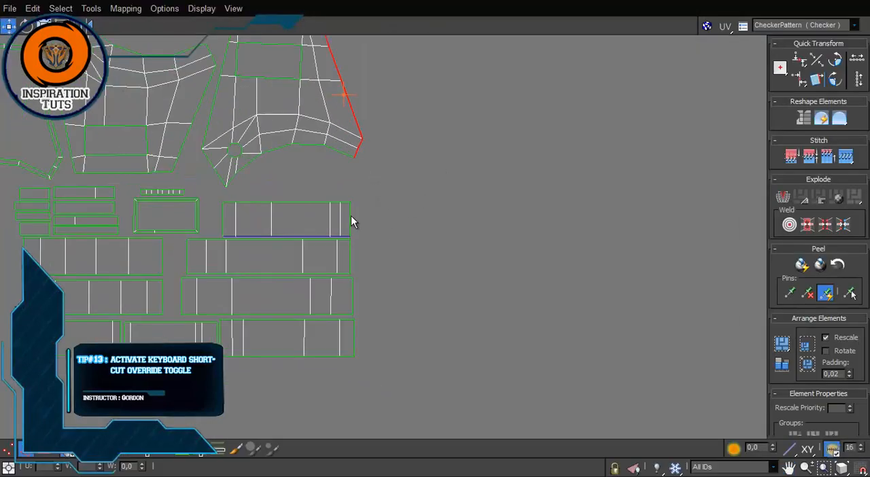
Step: Select the right end edge of the uppermost long strip island and stitch the matching UV island to it
double_click(351, 223)
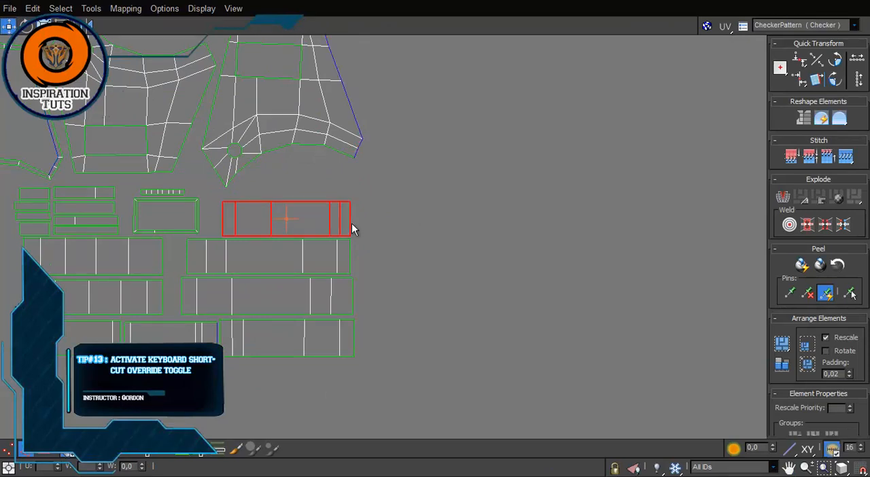
click(351, 223)
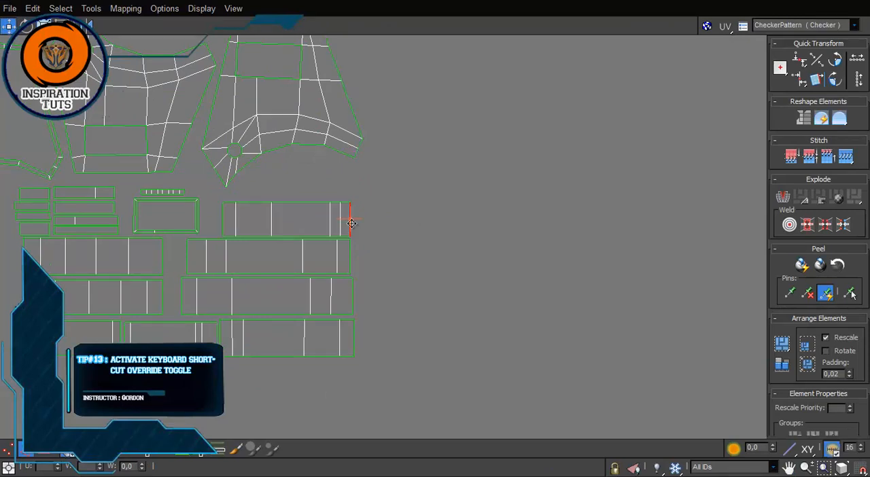
key(ctrl+shift+s)
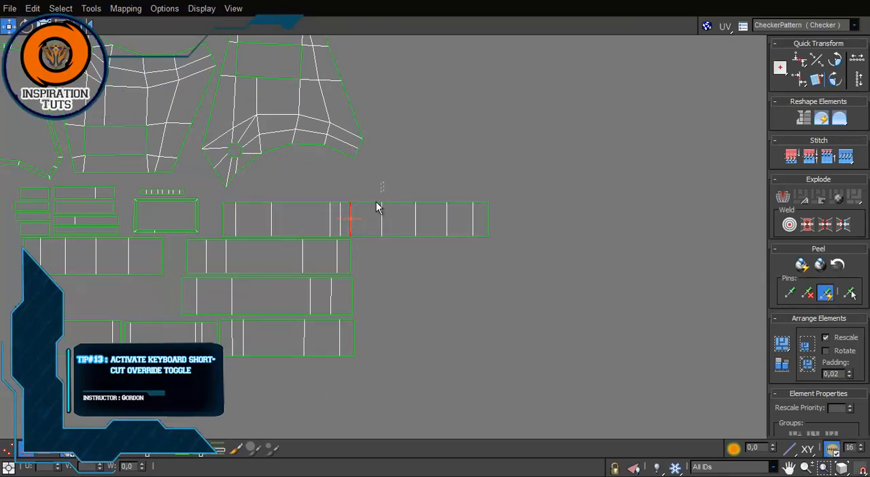
drag(376, 202, 338, 242)
click(382, 263)
Step: Undo the stitch of the strip islands and reposition the UV editor window over the viewport
key(ctrl+z)
key(ctrl+z)
key(ctrl+z)
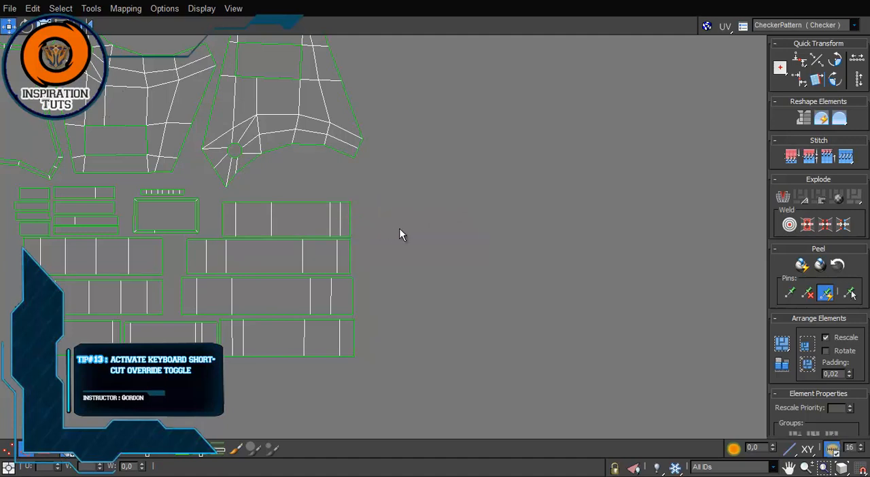
scroll(400, 229, down, 2)
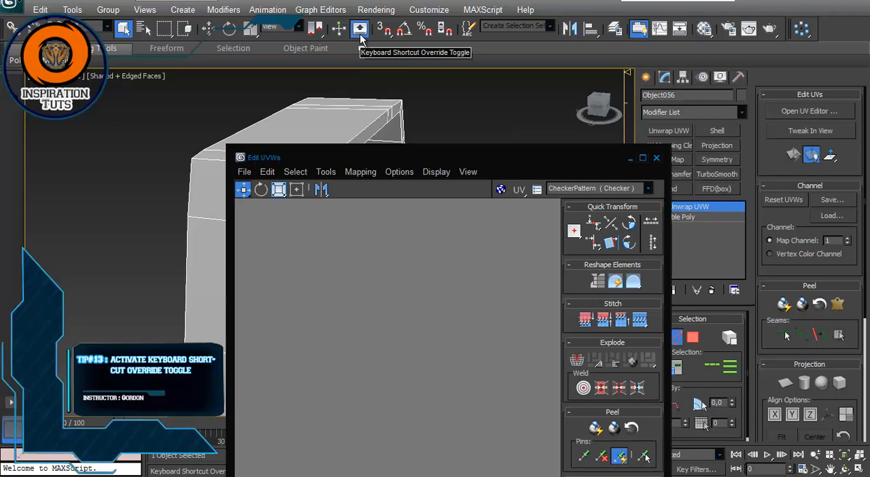
drag(541, 162, 521, 86)
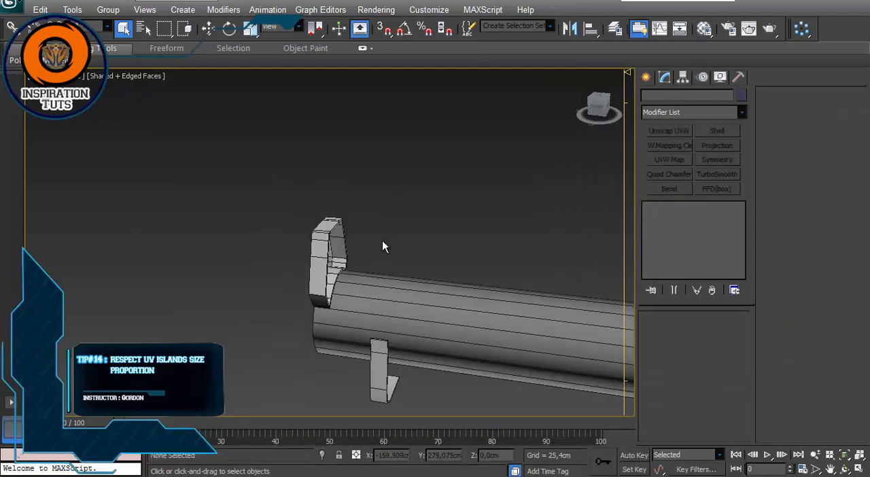
Step: Examine the complete untextured launcher from several sides, comparing the sizes of the shield, tube and small parts
scroll(382, 241, down, 4)
alt+middle_drag(384, 242, 565, 225)
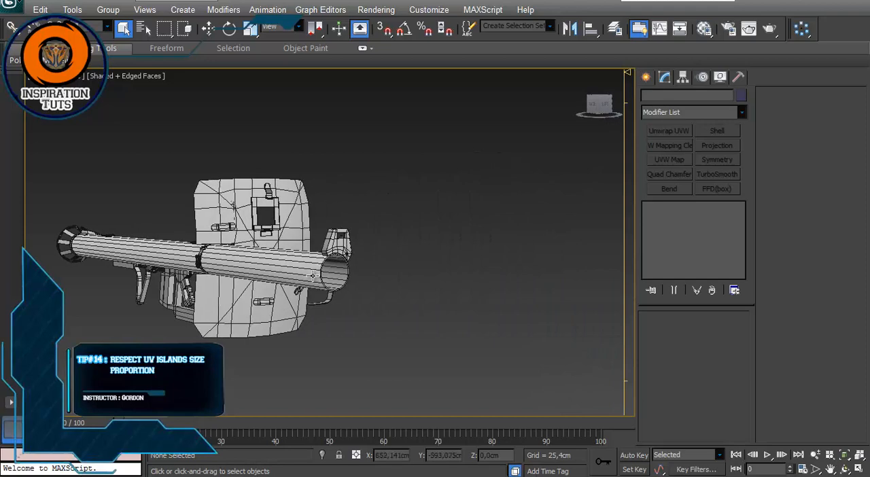
scroll(314, 275, up, 2)
scroll(327, 261, down, 3)
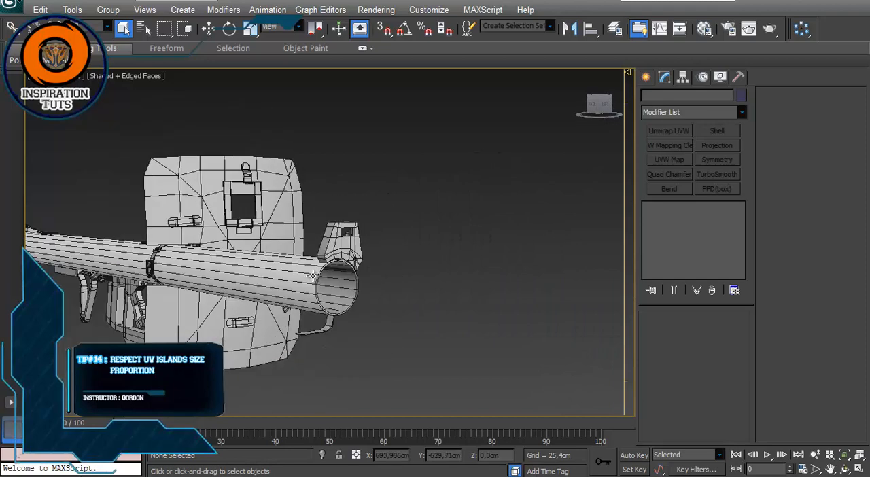
alt+middle_drag(342, 240, 263, 261)
middle_drag(380, 237, 302, 239)
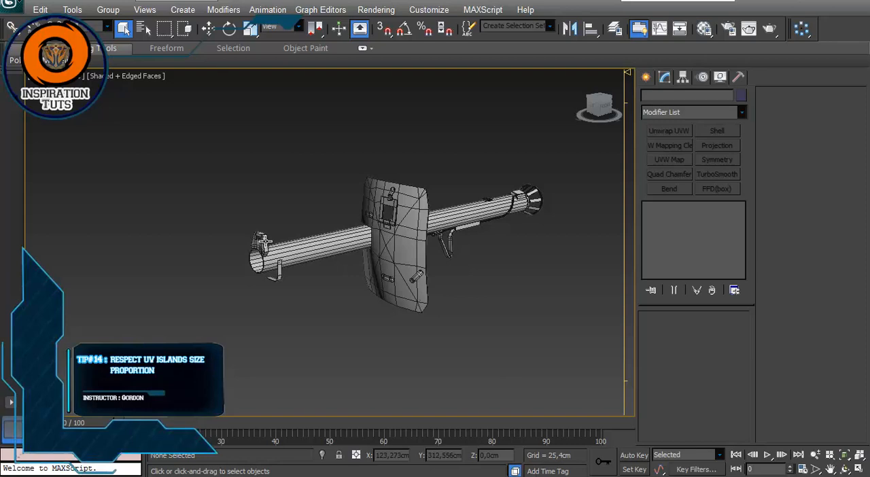
scroll(266, 241, up, 2)
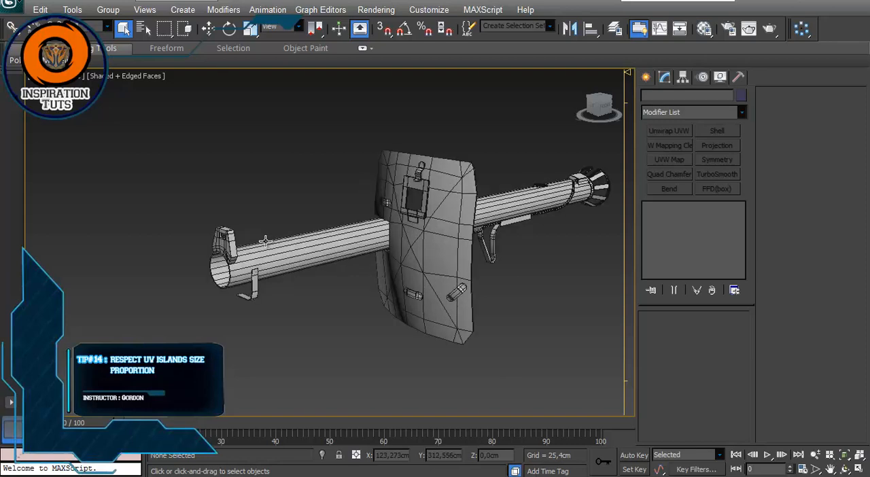
alt+middle_drag(454, 213, 363, 238)
scroll(389, 250, down, 2)
alt+middle_drag(447, 252, 309, 219)
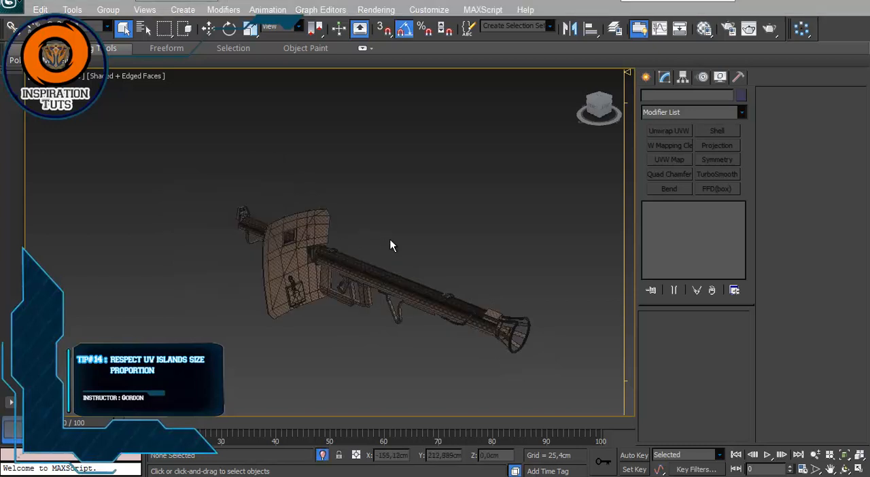
Step: Select the checker-textured launcher and open its Unwrap UVW modifier in the UV editor
alt+middle_drag(392, 245, 350, 246)
scroll(388, 270, up, 3)
click(340, 248)
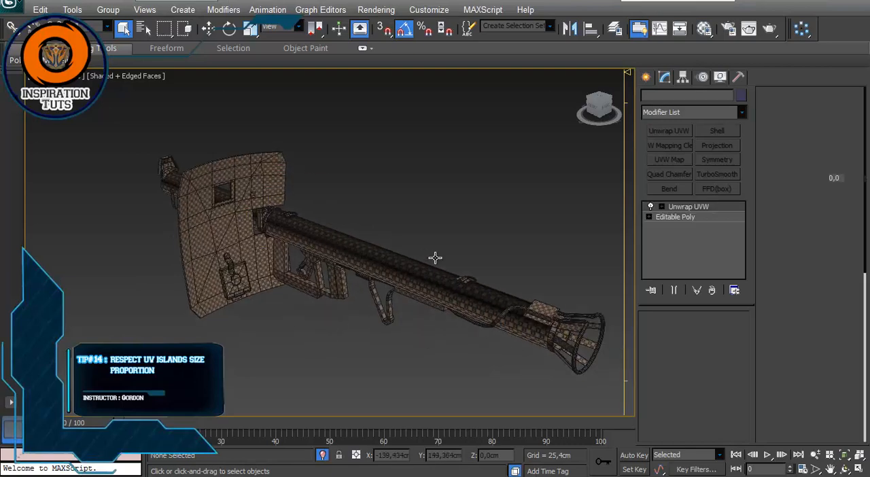
middle_drag(483, 235, 449, 221)
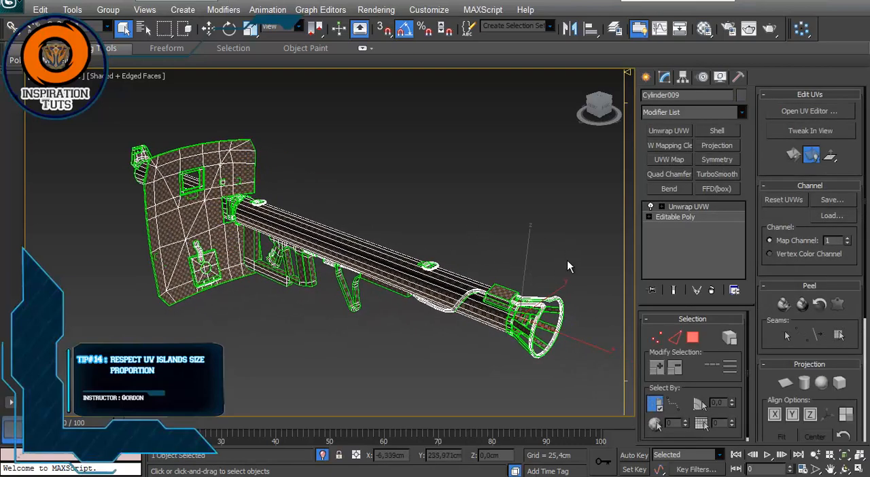
click(691, 208)
click(807, 111)
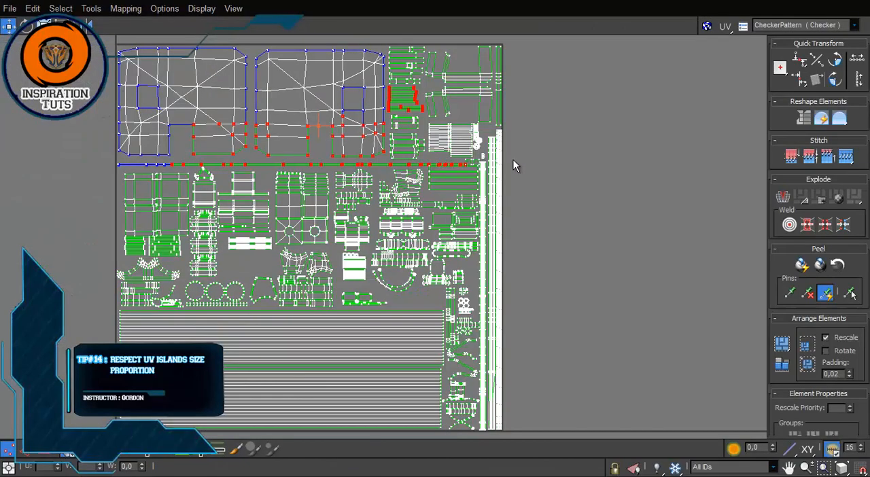
Step: Select all UV vertices of the launcher layout and clear the selection again
scroll(521, 168, down, 2)
click(532, 169)
scroll(533, 168, up, 1)
middle_drag(532, 168, 535, 168)
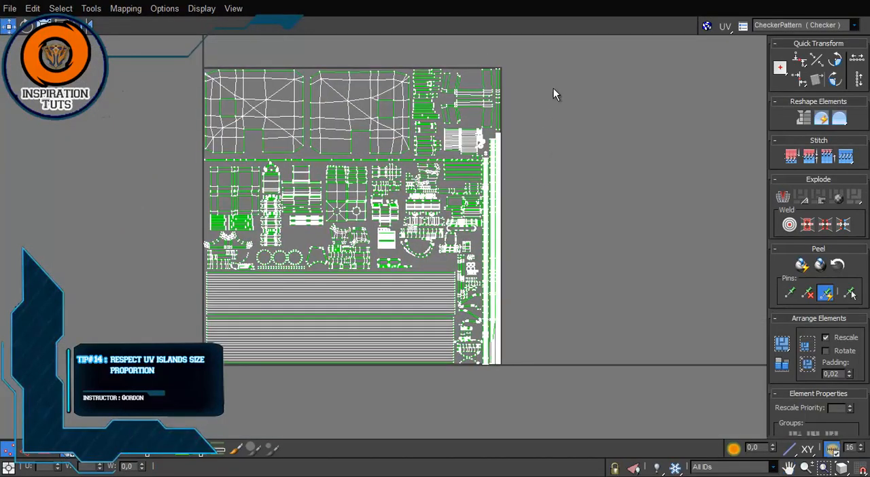
key(ctrl+a)
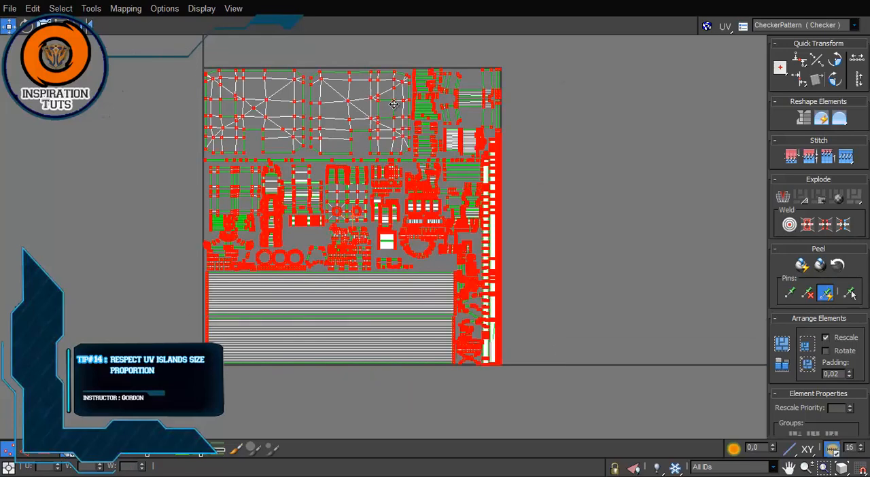
scroll(408, 171, up, 6)
scroll(407, 171, down, 7)
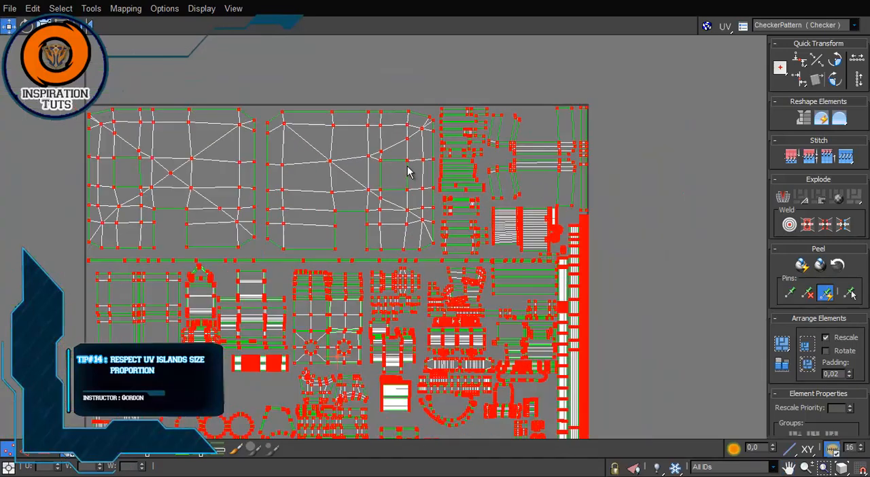
scroll(522, 212, up, 3)
click(522, 209)
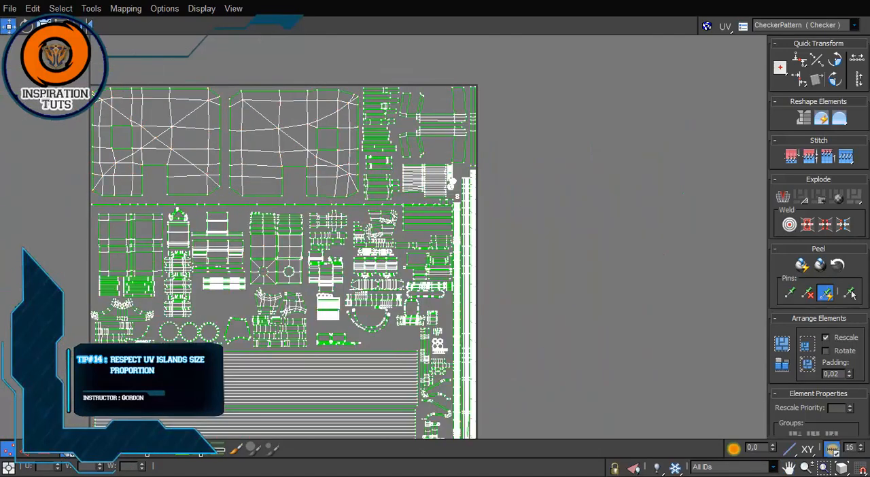
Step: Turn off vertex selection and examine the relative sizes of the UV islands across the layout
click(8, 448)
middle_drag(70, 296, 116, 207)
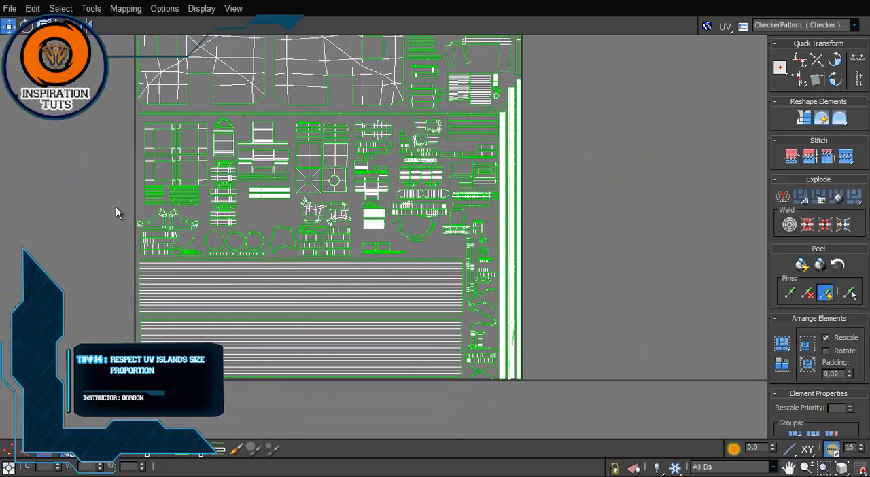
middle_drag(292, 144, 305, 173)
scroll(306, 174, down, 2)
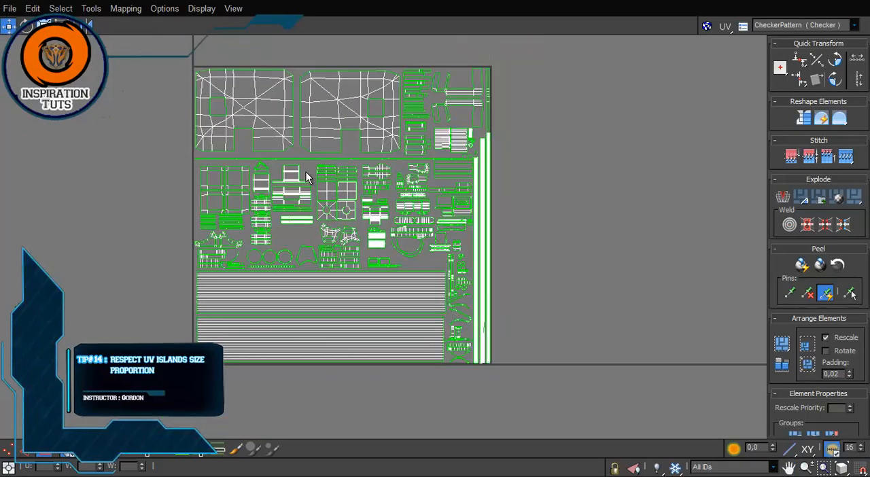
scroll(305, 176, up, 3)
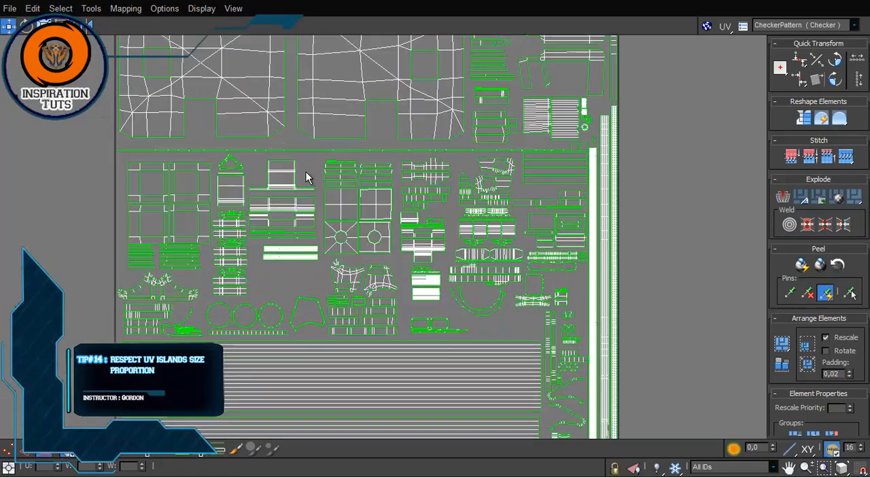
scroll(306, 176, down, 1)
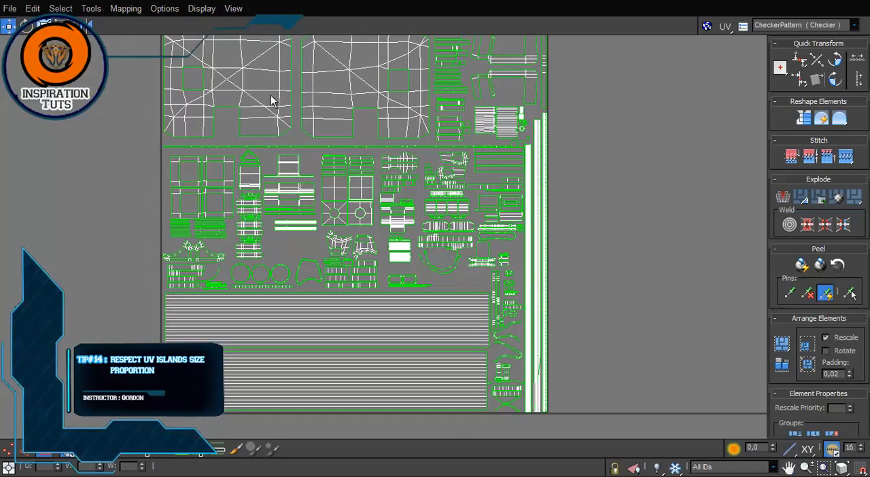
Step: Select the two large shield UV islands in turn to show their size in the layout
click(272, 97)
click(346, 83)
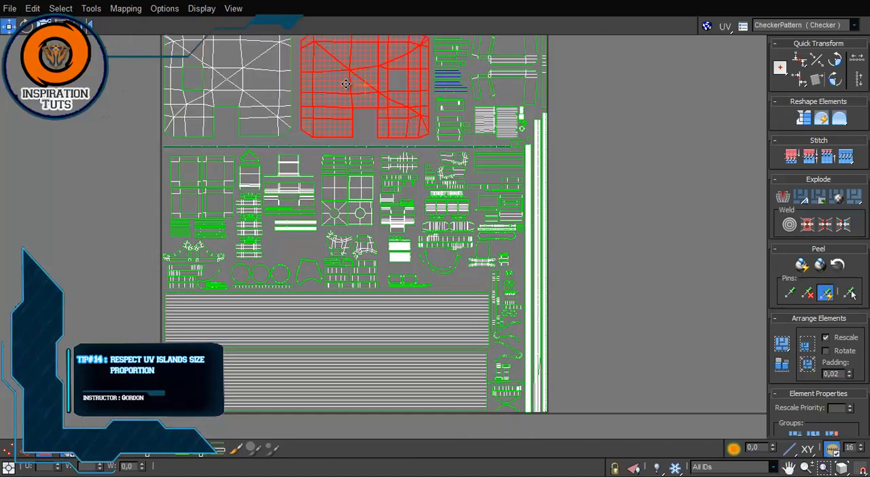
click(254, 104)
Step: Move the UV editor beside the model and compare the checker size on the launcher's tube, grip and frame
drag(375, 0, 645, 152)
middle_drag(167, 152, 299, 194)
scroll(299, 194, up, 4)
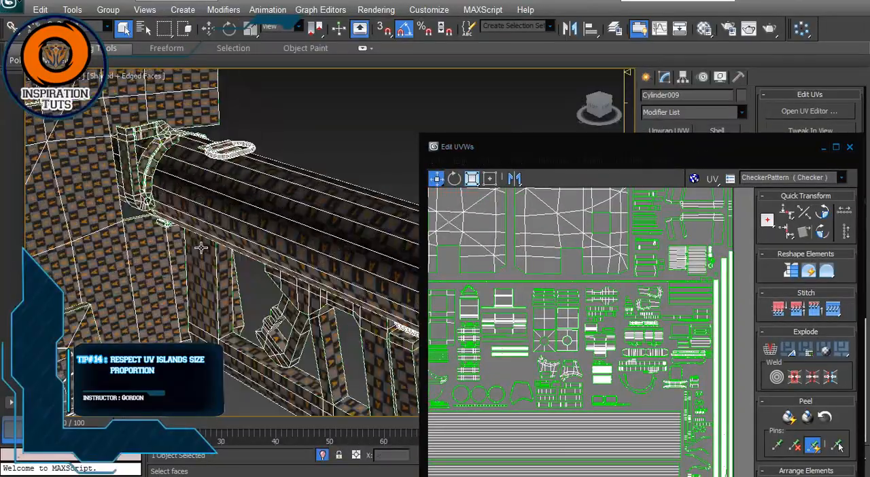
scroll(299, 197, down, 2)
alt+middle_drag(299, 265, 357, 183)
scroll(305, 201, up, 3)
scroll(327, 257, up, 3)
scroll(352, 157, up, 3)
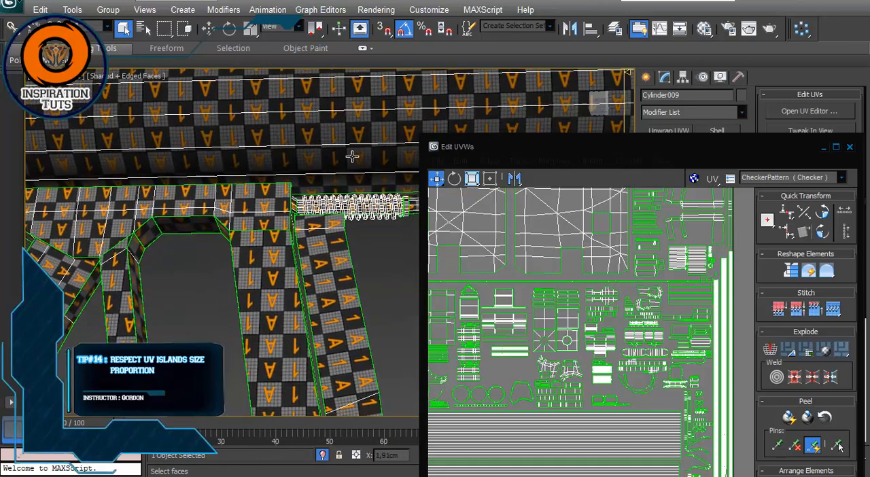
scroll(340, 166, down, 3)
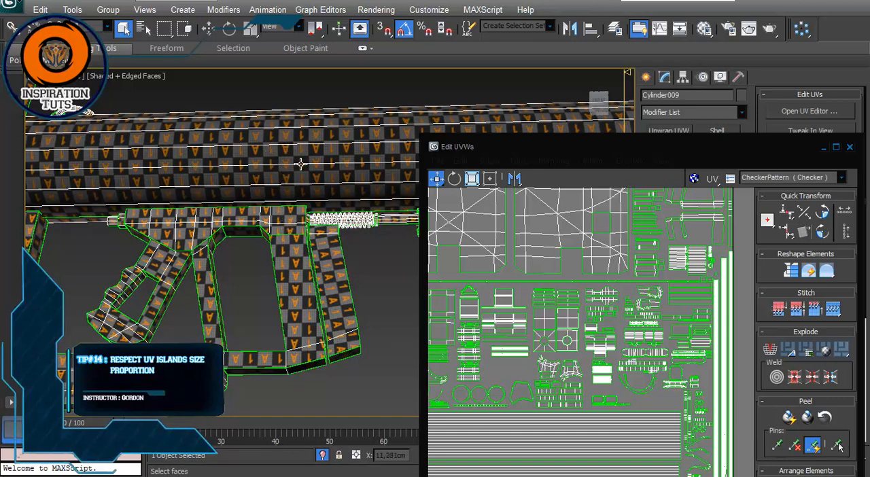
Step: Select the two long tube UV islands to identify them on the launcher, and clear the selection
scroll(543, 374, down, 5)
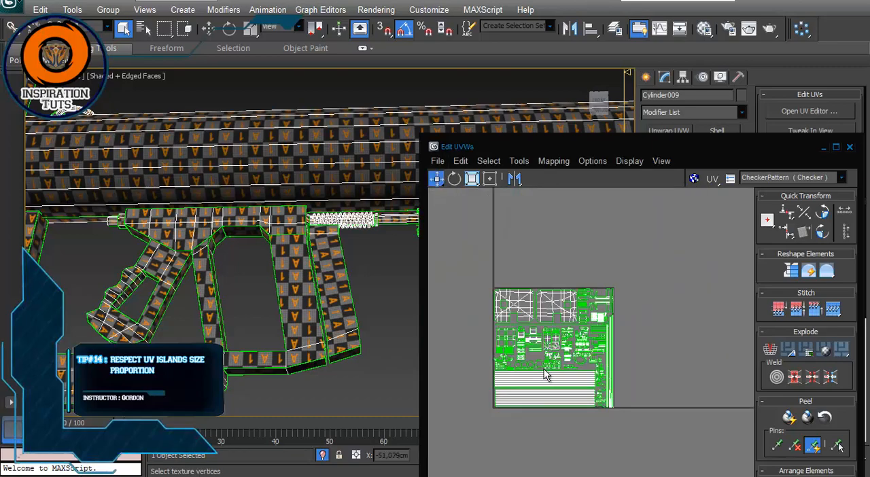
drag(558, 432, 489, 382)
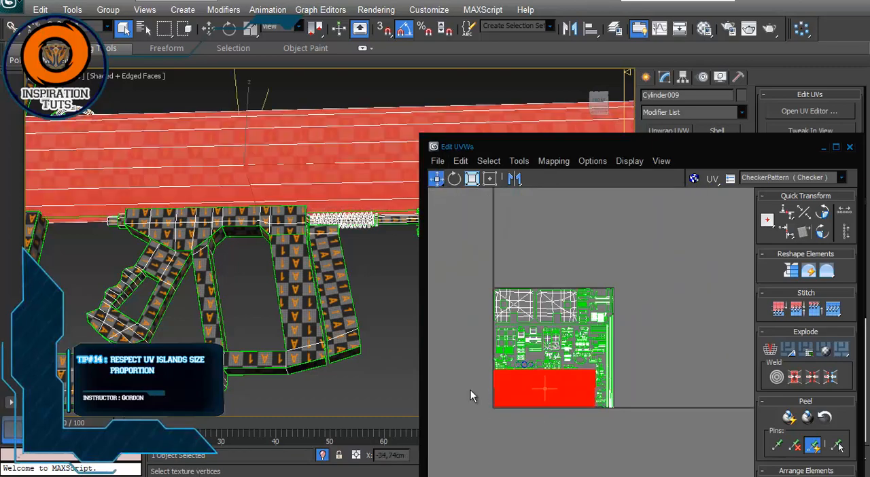
click(471, 390)
alt+middle_drag(224, 293, 267, 178)
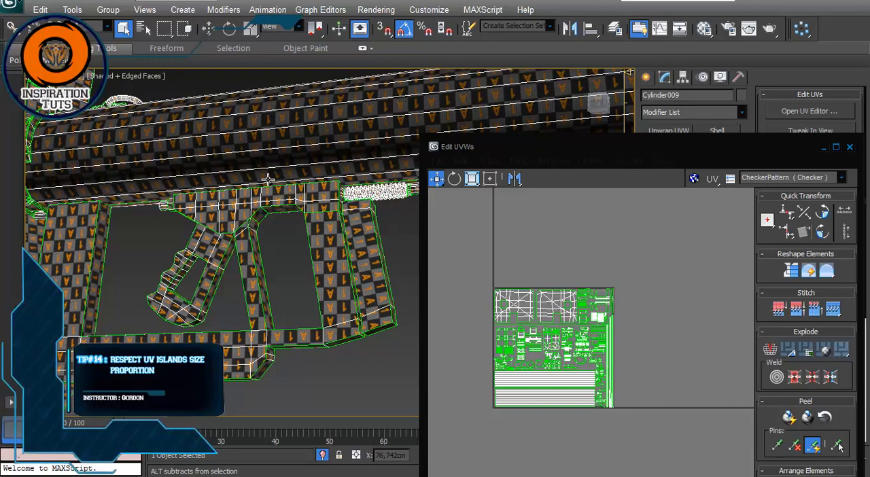
Step: Compare the checker size on the launcher's tube, grip, frame and shield from several angles
alt+middle_drag(268, 178, 318, 207)
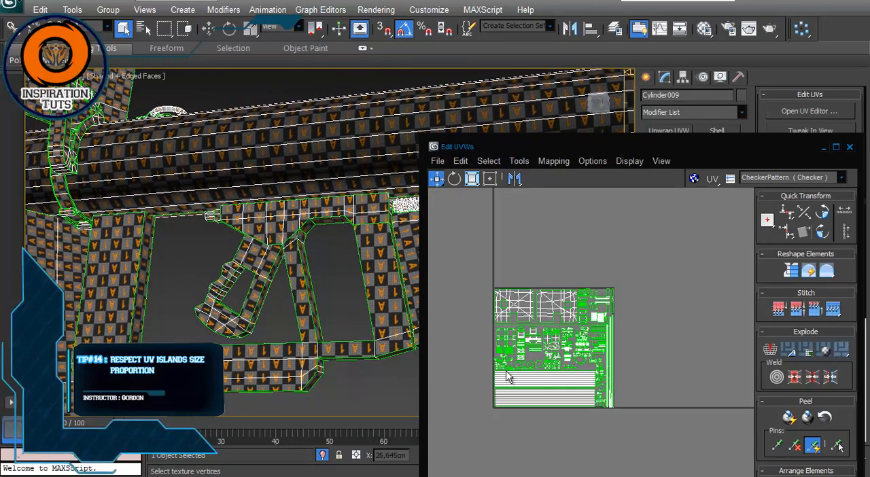
scroll(454, 281, down, 1)
middle_drag(275, 264, 398, 243)
scroll(330, 236, down, 3)
middle_drag(292, 231, 280, 230)
scroll(280, 229, down, 2)
alt+middle_drag(310, 186, 274, 219)
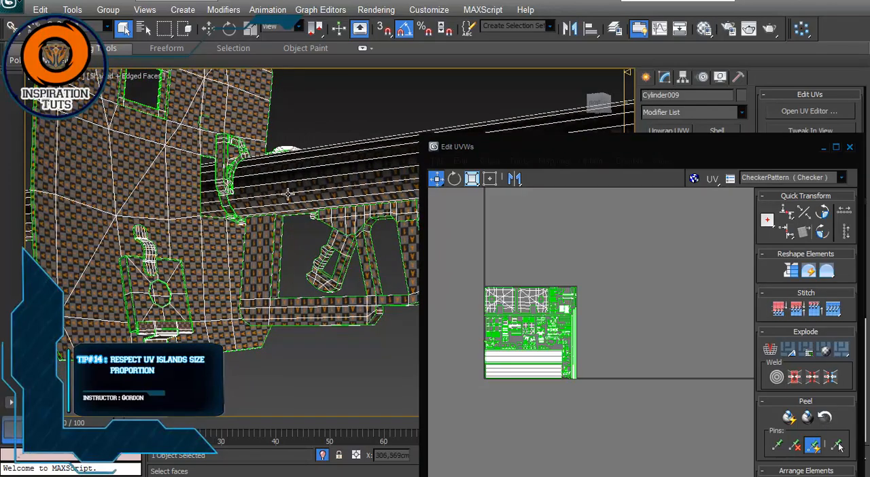
middle_drag(293, 255, 272, 182)
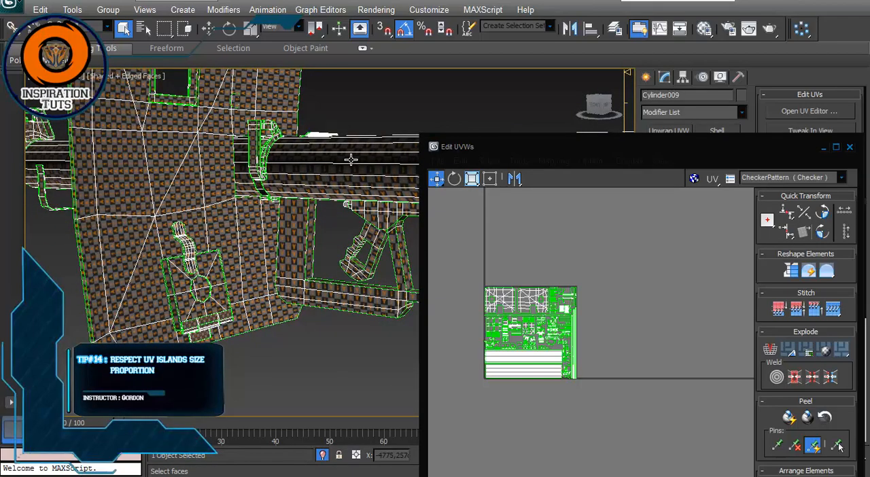
scroll(195, 203, down, 5)
alt+middle_drag(221, 220, 340, 215)
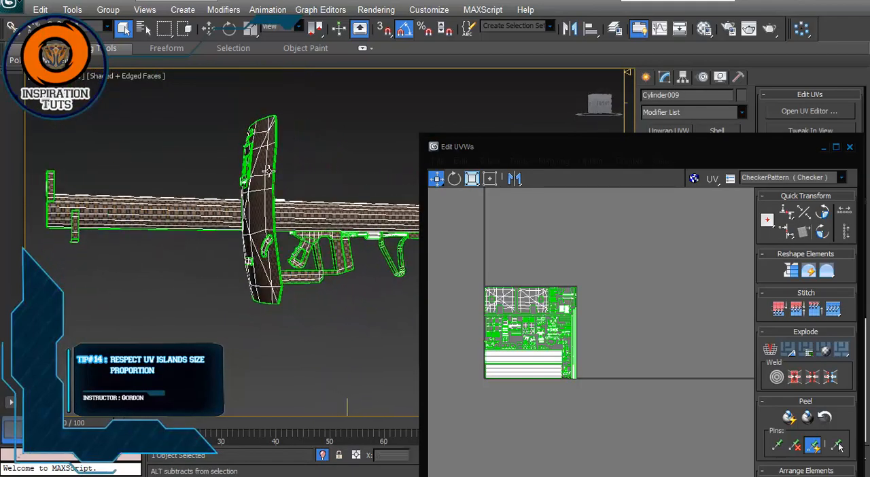
Step: Enlarge the UV editor to full screen and examine the small islands beside the shield and tube islands
drag(664, 149, 505, 95)
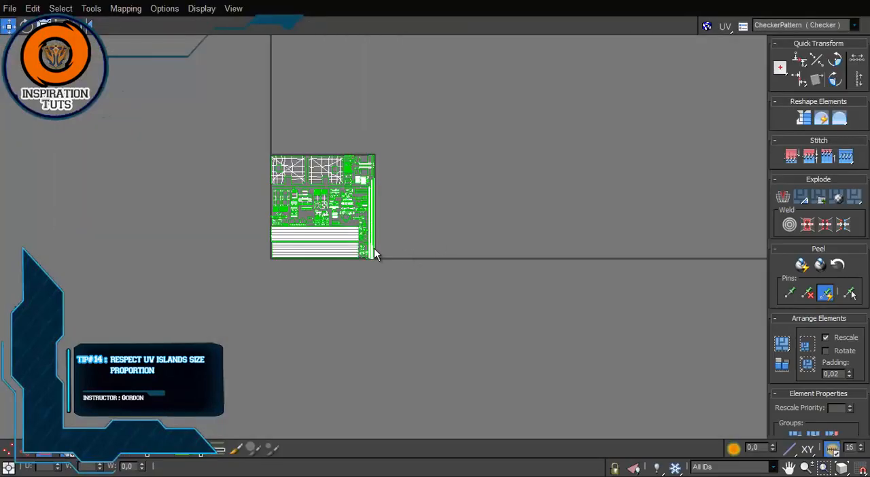
scroll(330, 231, up, 4)
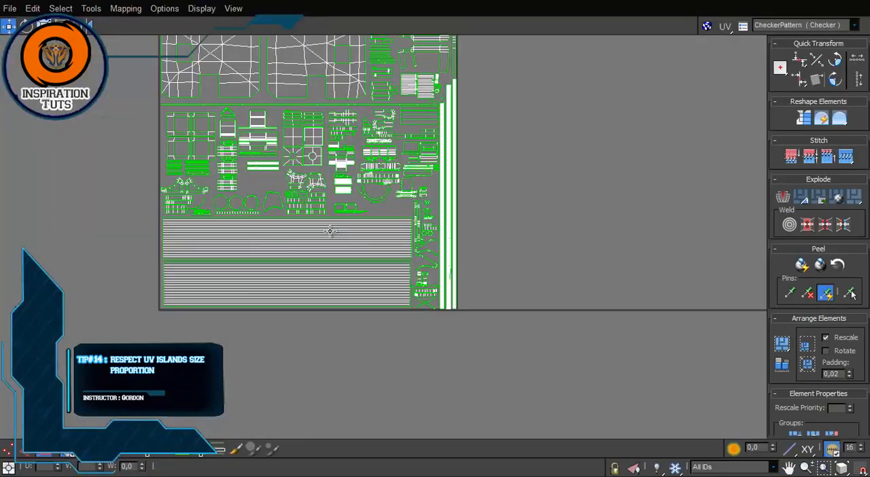
scroll(329, 231, up, 2)
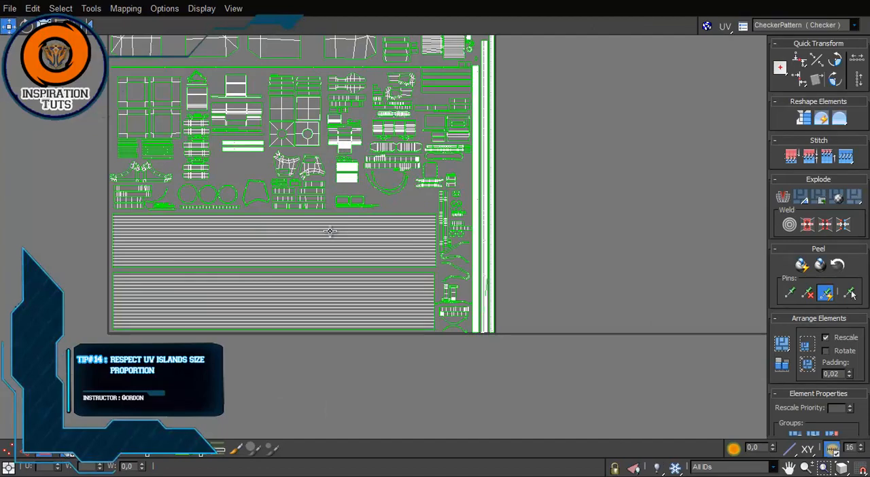
middle_drag(350, 142, 359, 197)
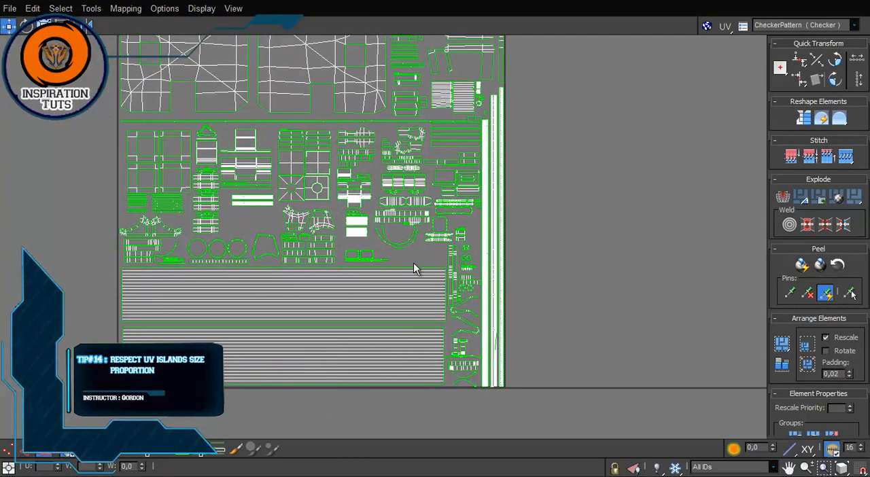
Step: Select the group of small circular UV islands and their strips, and locate the matching part on the launcher
middle_drag(425, 245, 399, 240)
scroll(399, 241, up, 5)
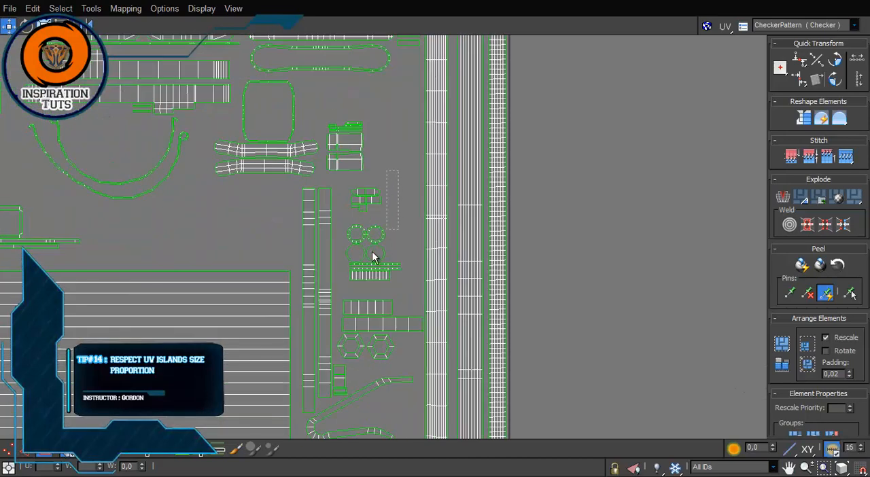
drag(353, 266, 354, 262)
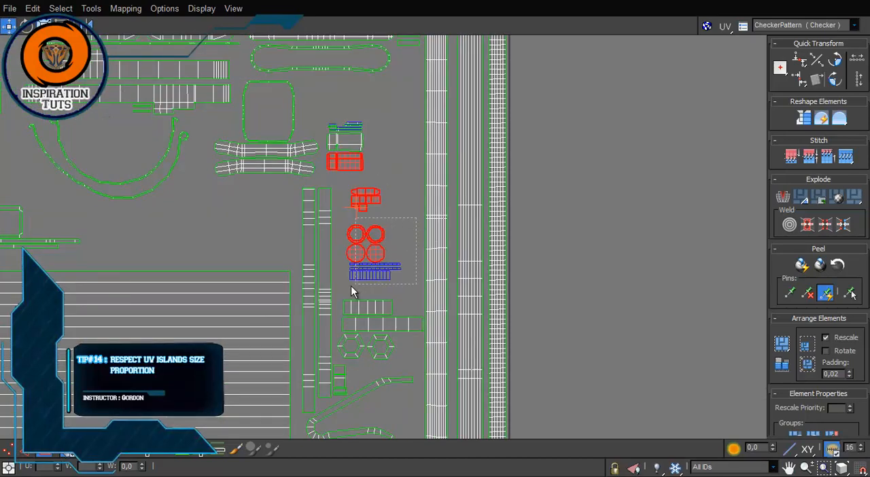
drag(351, 286, 349, 286)
drag(397, 0, 500, 163)
scroll(242, 184, up, 8)
alt+middle_drag(242, 184, 202, 258)
scroll(78, 219, down, 8)
scroll(51, 238, up, 6)
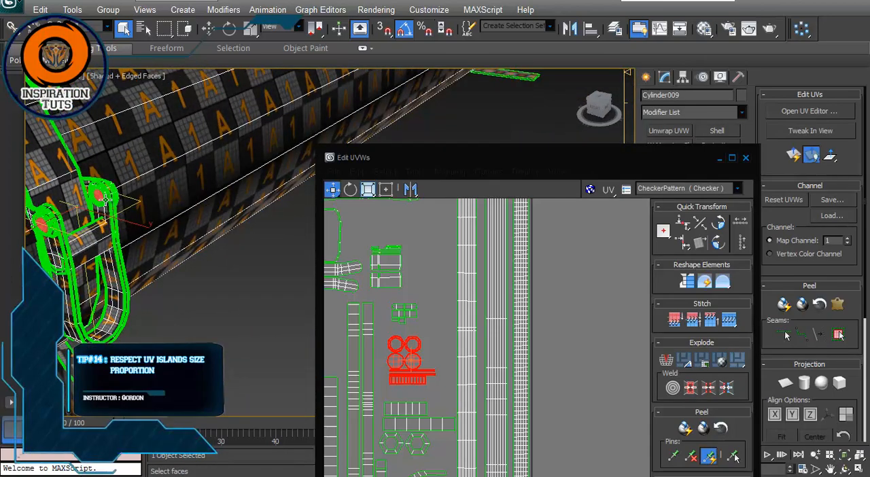
Step: Compare the small circular islands with the rest of the full-screen UV layout, clearing their selection
click(734, 159)
middle_drag(387, 254, 432, 285)
scroll(480, 224, down, 3)
scroll(480, 225, down, 5)
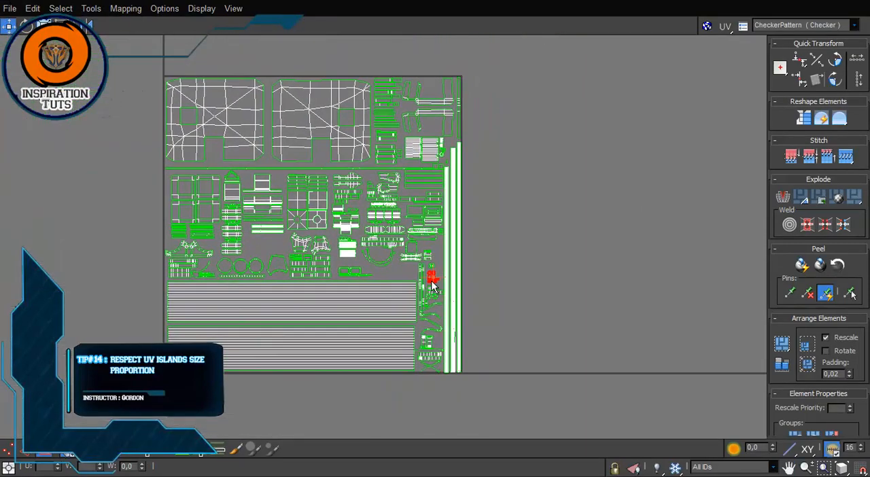
scroll(432, 286, up, 5)
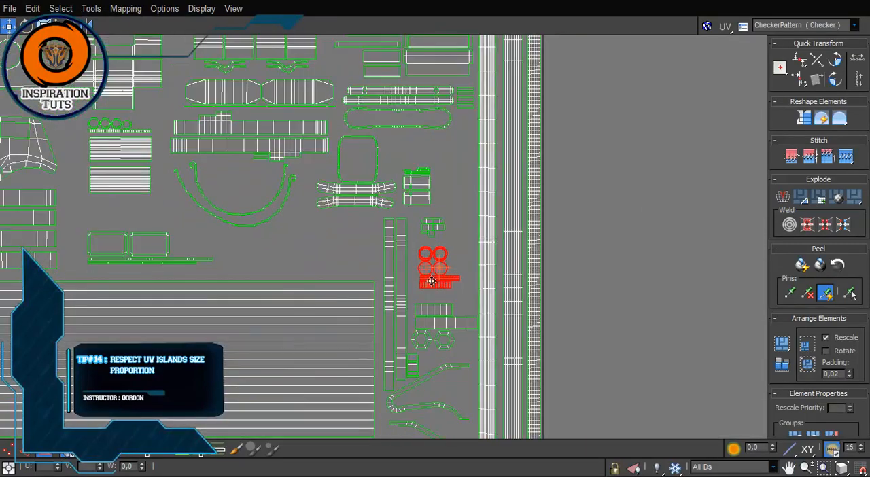
click(467, 246)
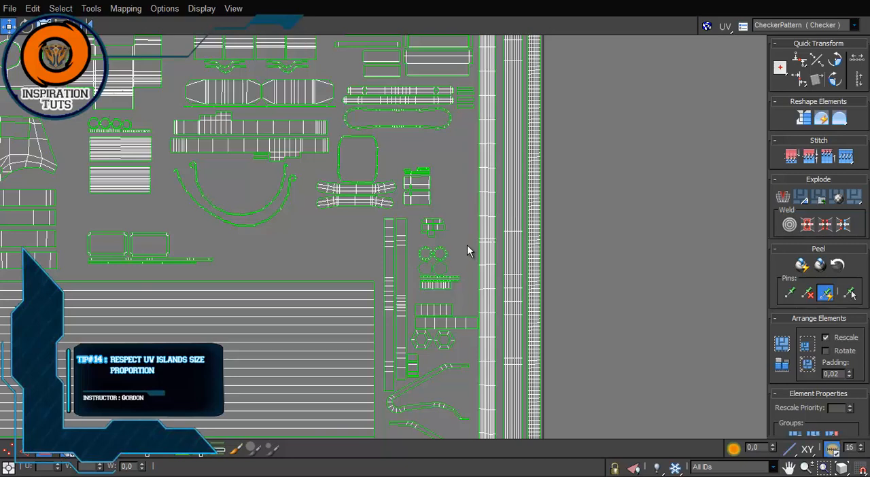
scroll(467, 250, down, 3)
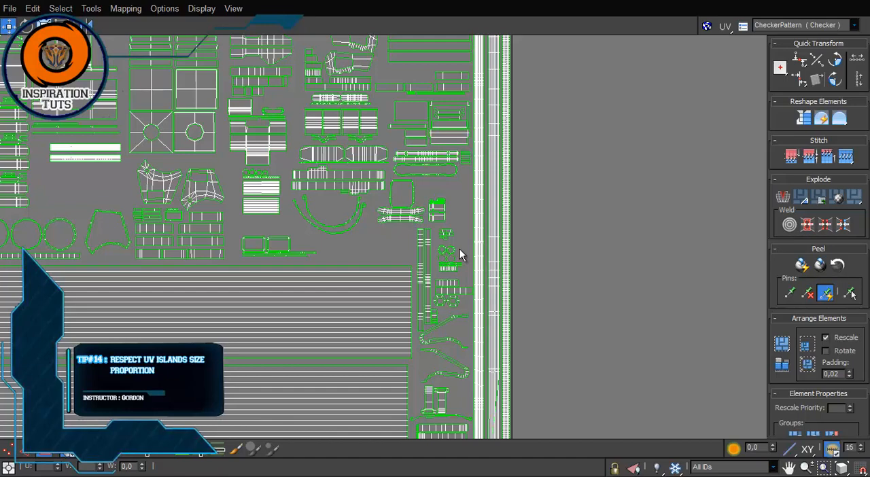
scroll(460, 248, down, 4)
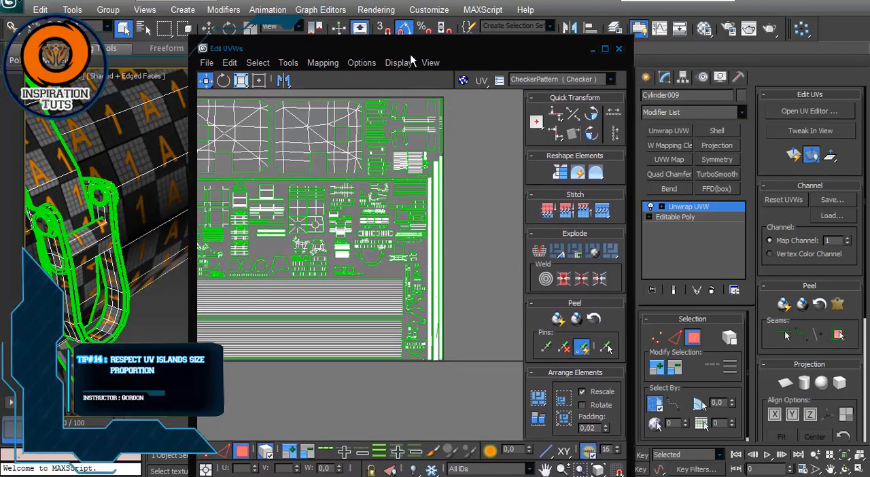
Step: Close the UV editor, deselect the launcher to view its checker pattern as a whole, and select it again
click(617, 50)
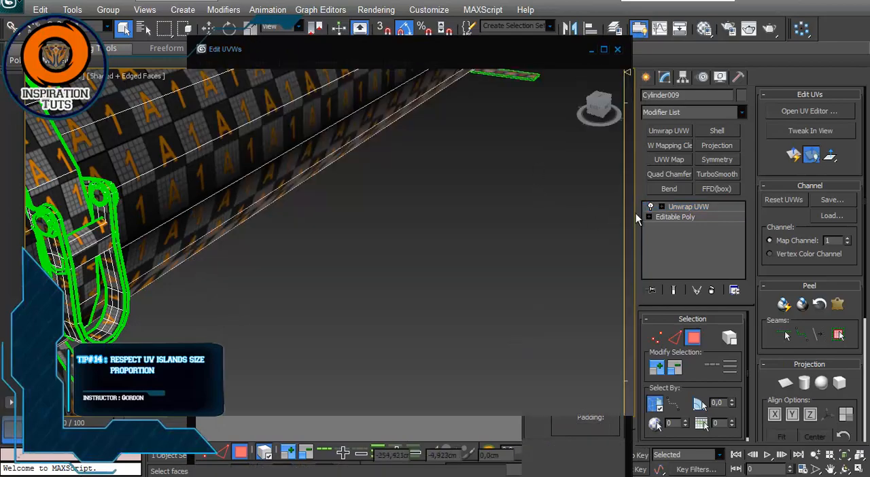
click(441, 239)
scroll(404, 235, down, 4)
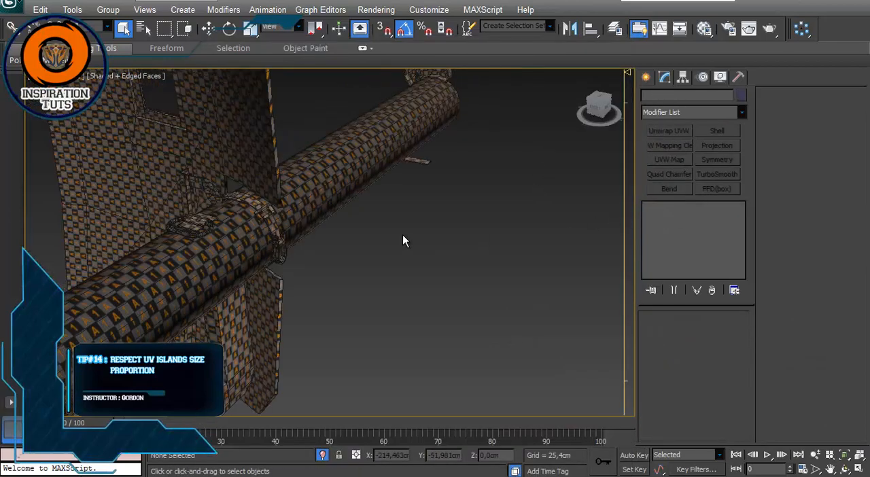
alt+middle_drag(403, 235, 264, 248)
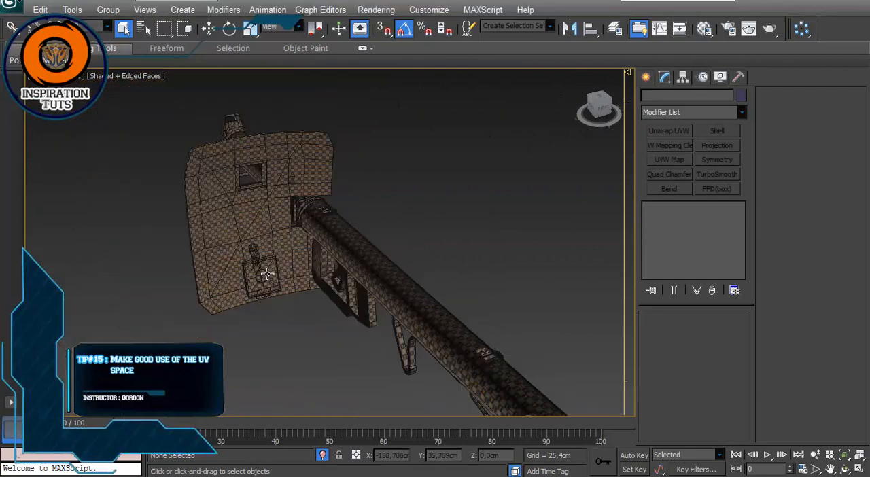
alt+middle_drag(267, 273, 361, 254)
click(387, 229)
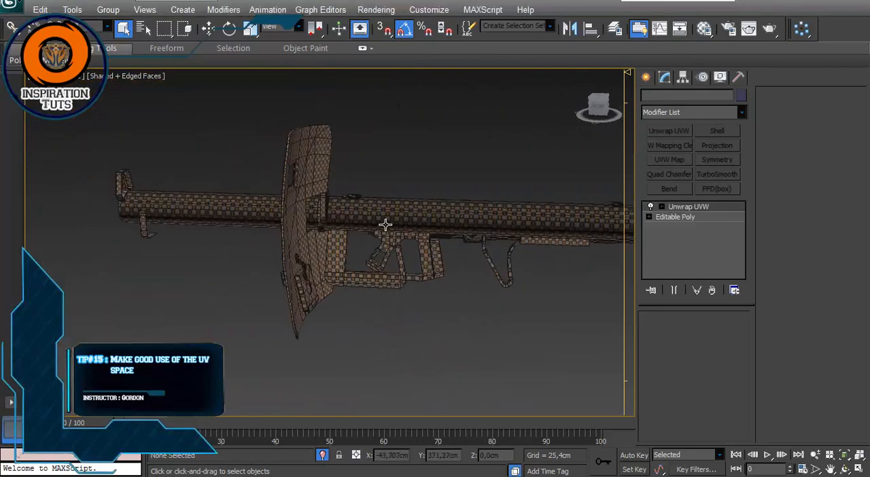
Step: Reopen the UV editor full screen with the whole layout in view and turn off vertex selection
click(816, 111)
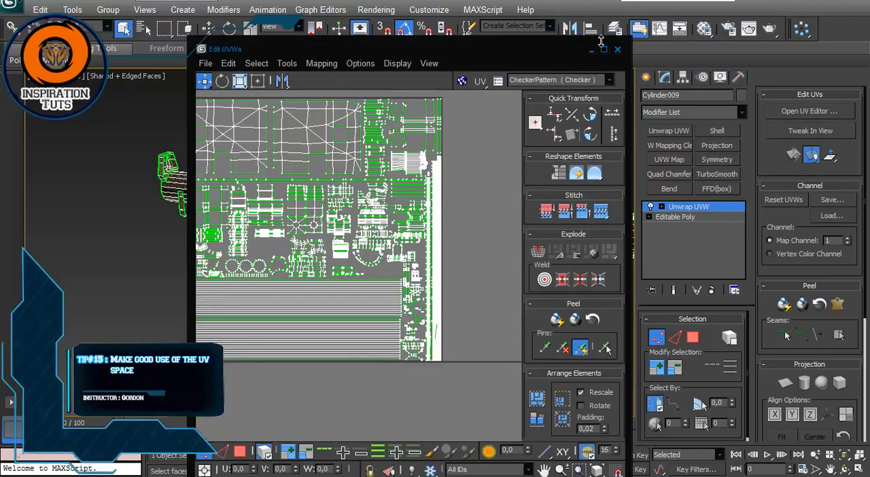
click(602, 50)
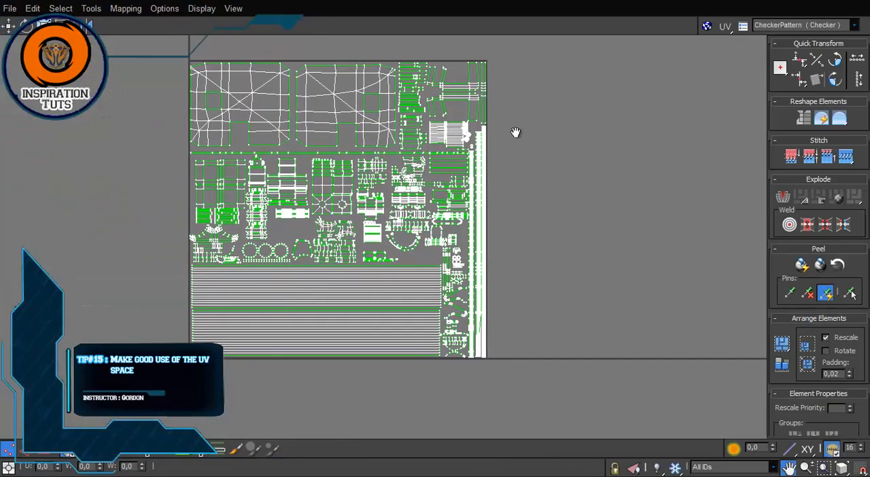
scroll(516, 134, down, 1)
scroll(519, 139, up, 2)
middle_drag(528, 146, 549, 154)
scroll(542, 131, down, 1)
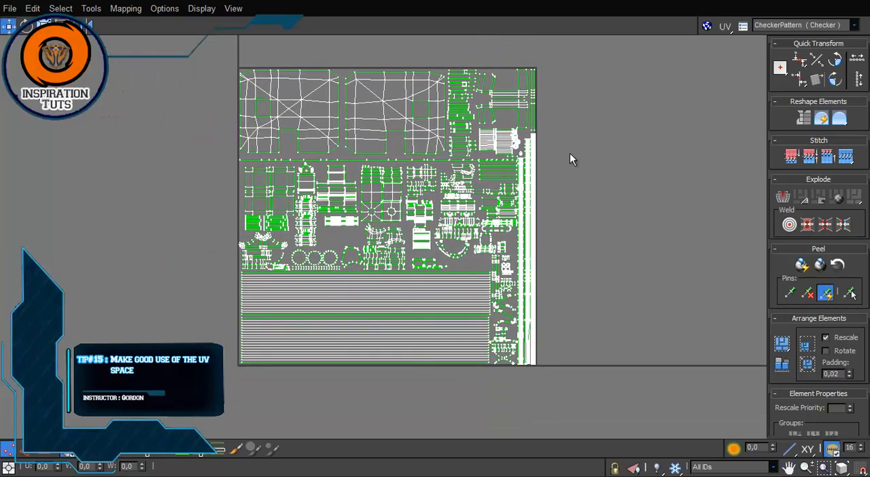
click(12, 448)
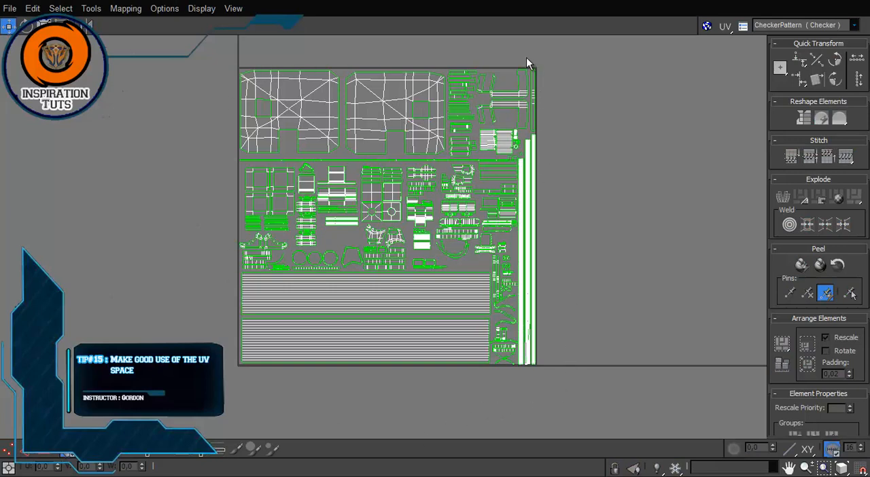
Step: Examine how tightly the UV islands fill the square UV space and the gaps between them
scroll(412, 289, up, 5)
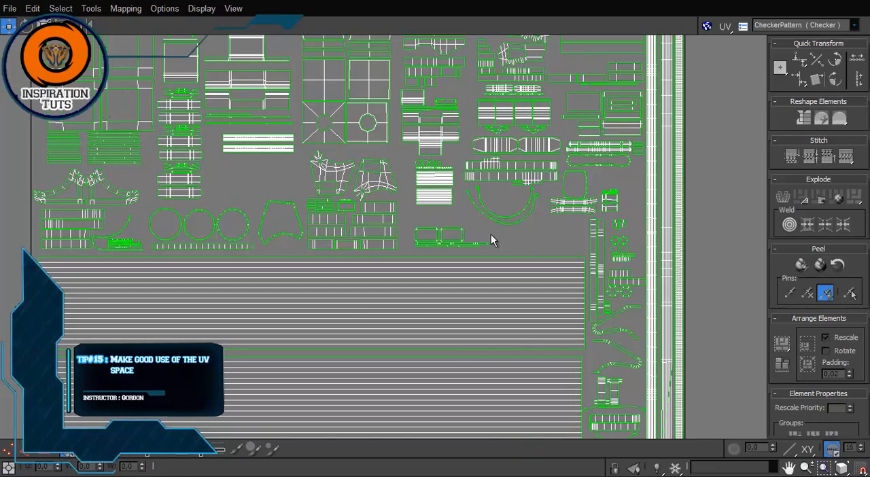
scroll(211, 193, down, 4)
middle_drag(264, 178, 292, 270)
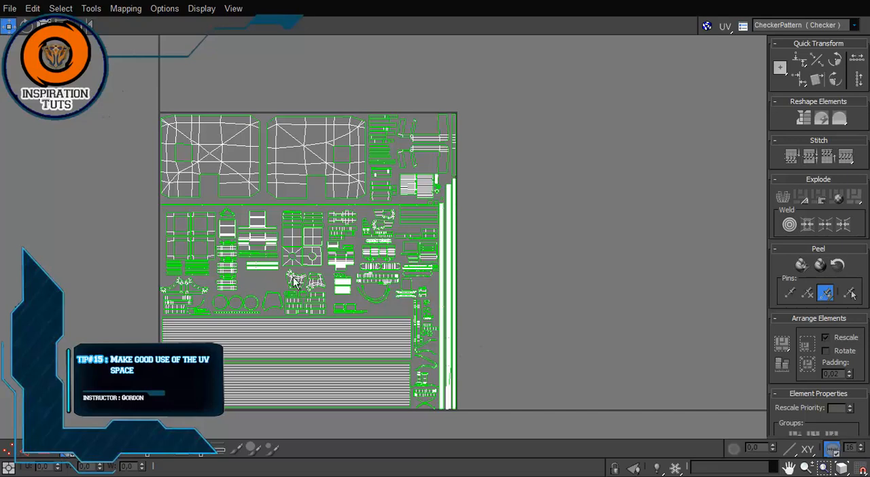
middle_drag(293, 281, 285, 207)
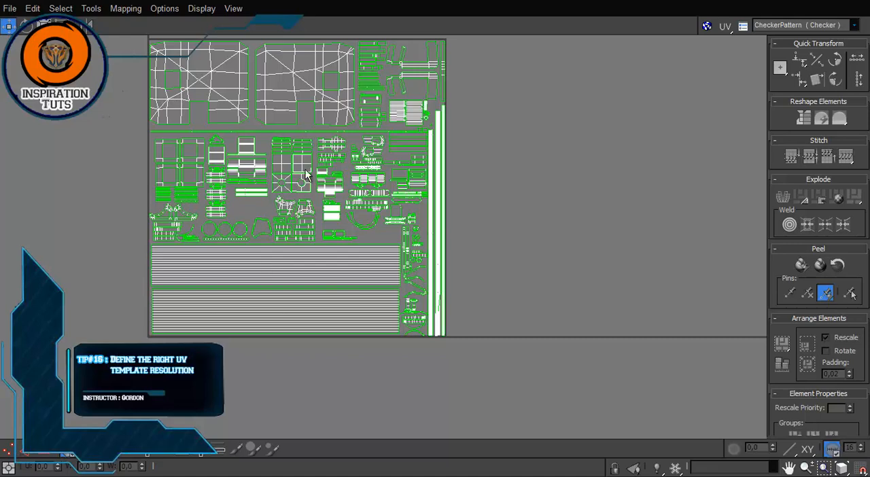
middle_drag(308, 175, 331, 206)
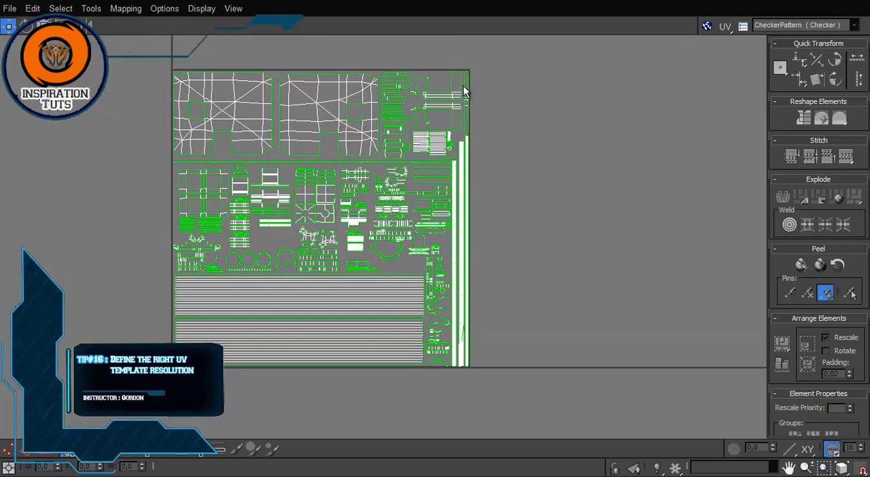
Step: Open the Render UVW Template settings and move their window clear of the layout's corner
right_click(492, 97)
click(93, 10)
click(47, 180)
click(92, 9)
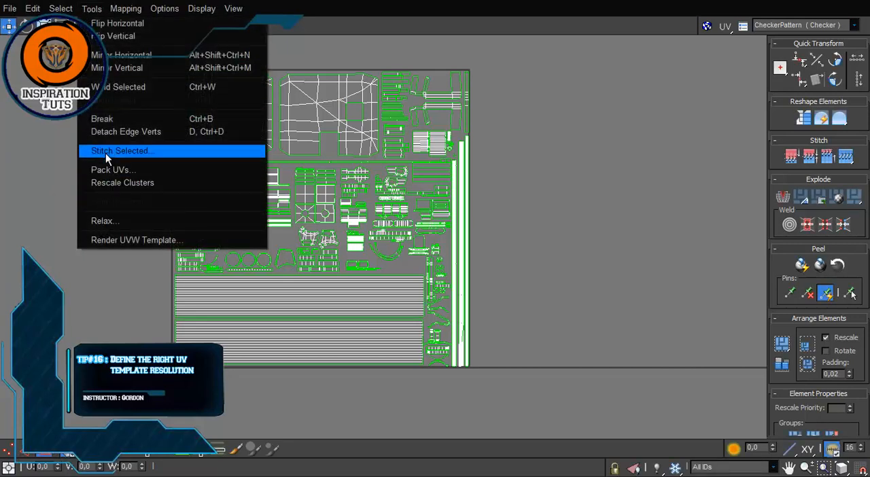
click(108, 239)
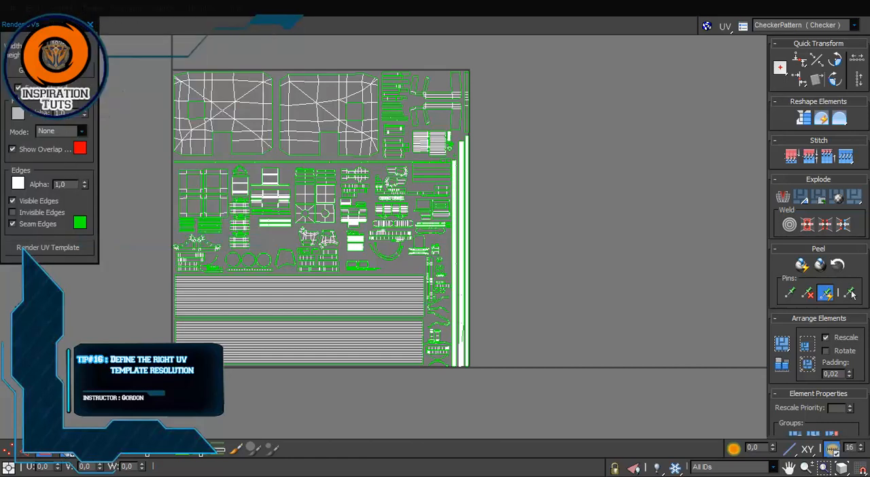
drag(31, 25, 57, 67)
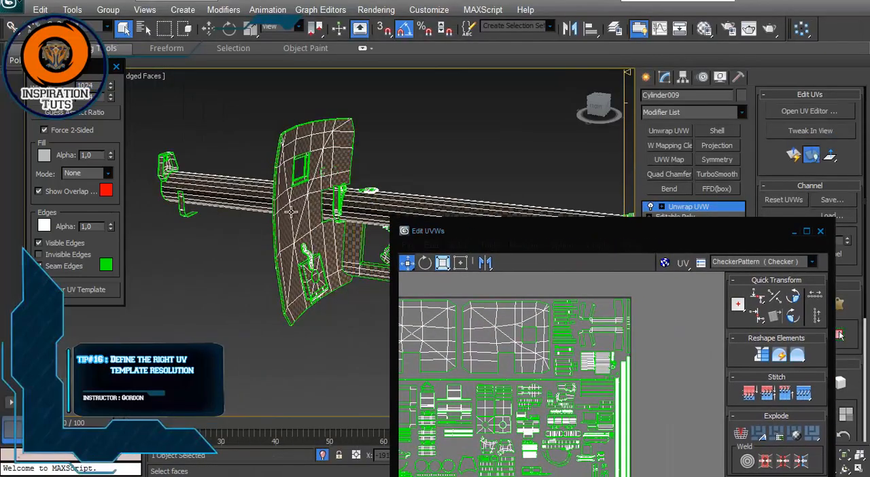
Step: Restore the UV editor to a smaller window to view the whole launcher, and maximize it again
alt+middle_drag(291, 211, 265, 189)
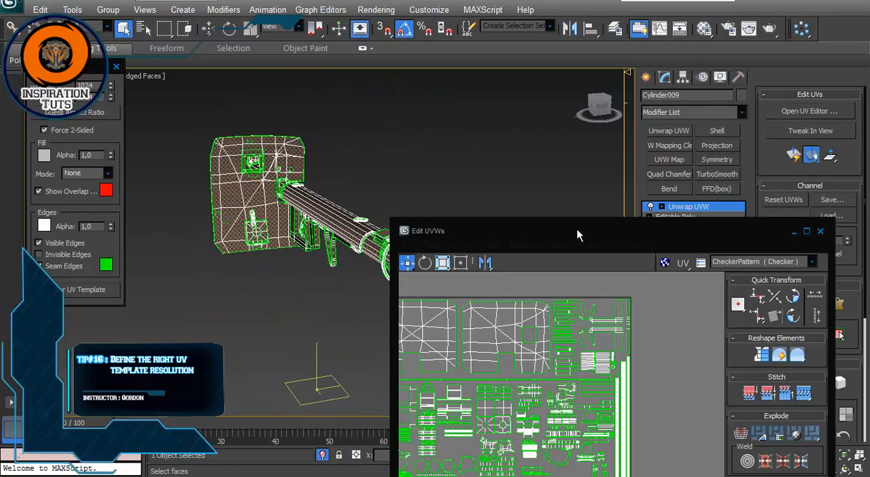
drag(578, 231, 378, 35)
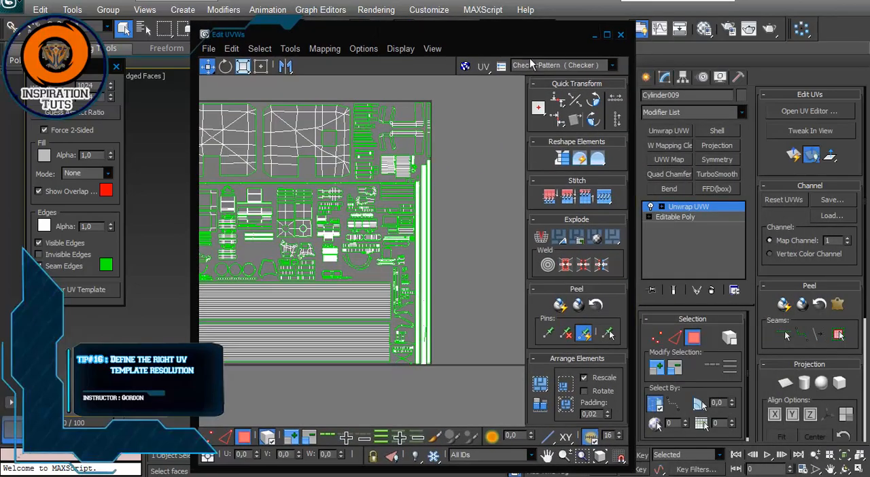
click(607, 34)
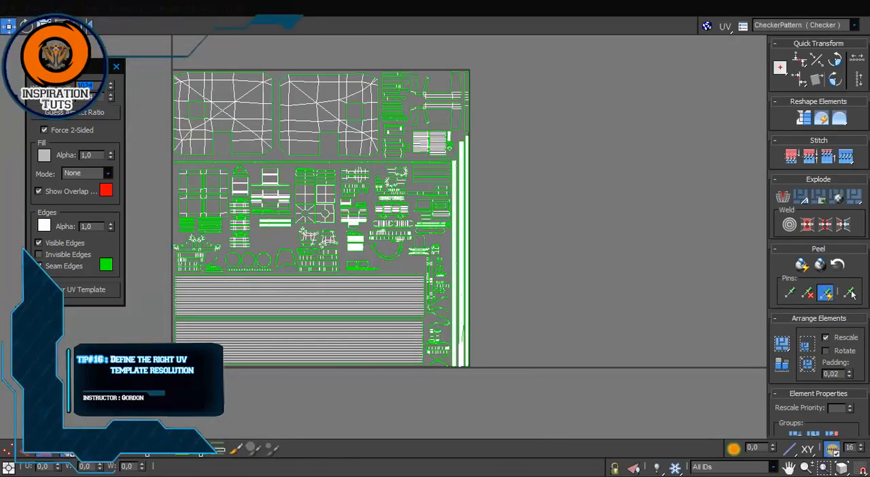
Step: Set the UV template width to 2048, raise it to 4096, and close the render settings without rendering
text(2048)
key(Tab)
drag(92, 86, 72, 86)
text(4096)
drag(100, 99, 70, 107)
click(116, 66)
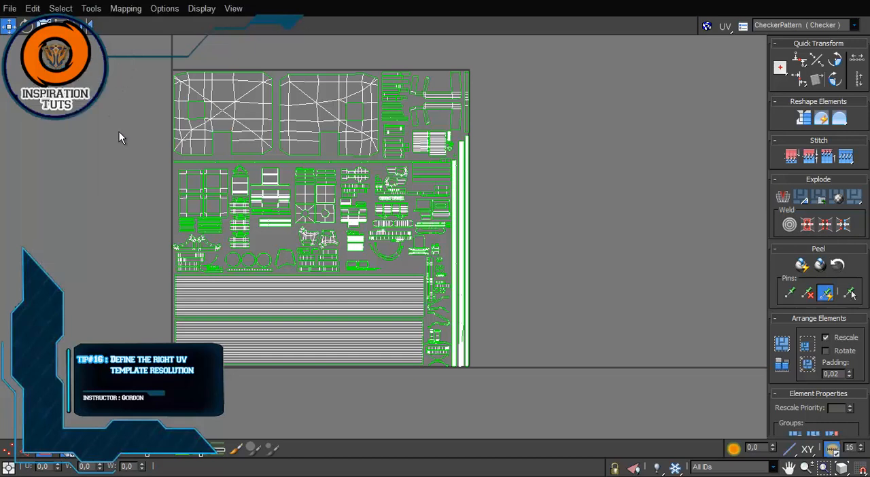
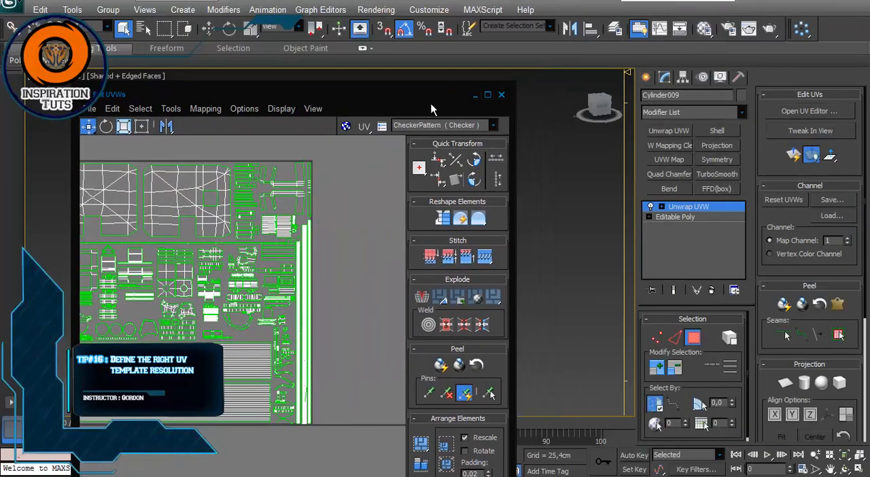
Step: Close the UV editor window and deselect the launcher
click(502, 95)
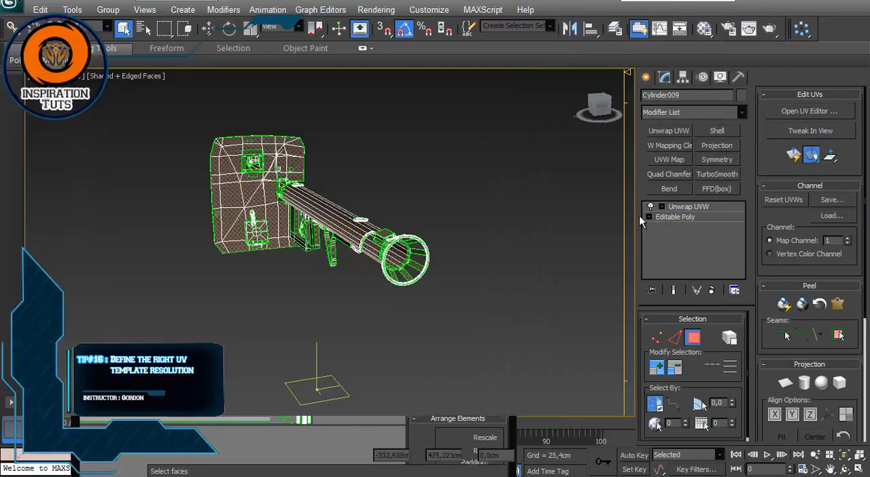
click(542, 291)
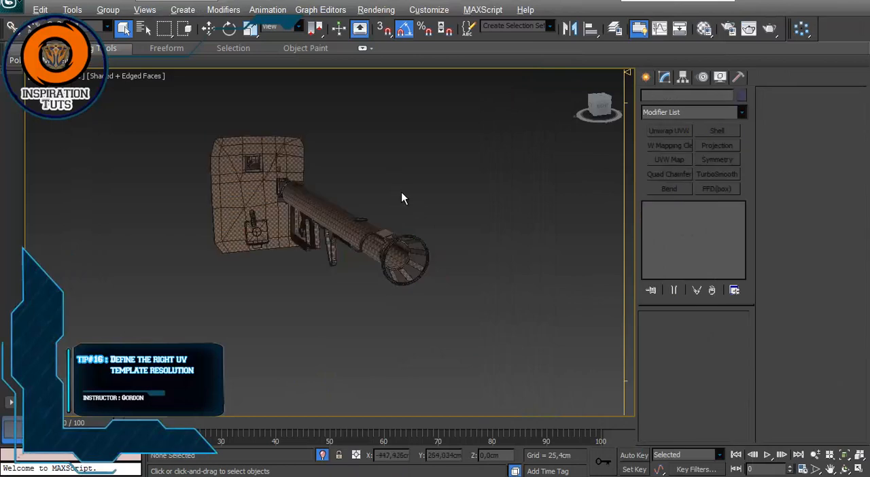
Step: Examine the checker pattern on the launcher's tube and shield from several angles, briefly hiding the edged faces
alt+middle_drag(404, 197, 382, 232)
scroll(288, 232, up, 3)
alt+middle_drag(288, 232, 256, 243)
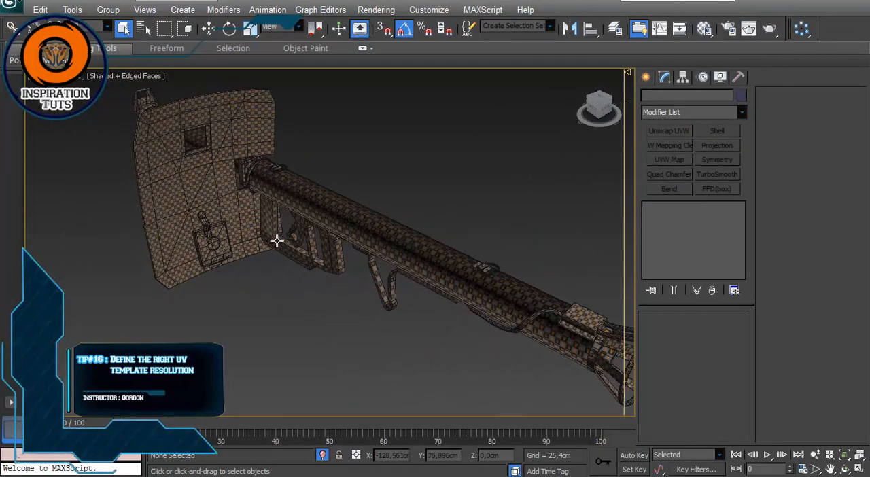
alt+middle_drag(266, 347, 419, 326)
alt+middle_drag(471, 157, 330, 164)
key(F4)
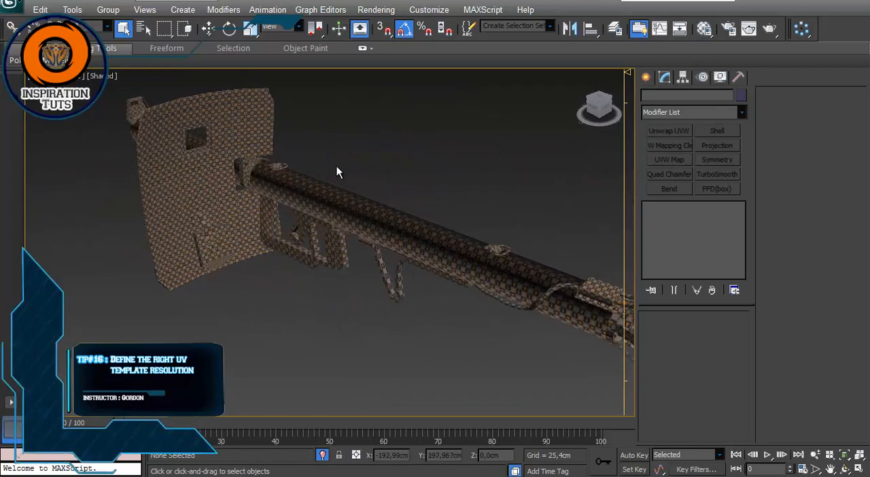
key(F4)
mouse_move(313, 191)
alt+middle_down()
mouse_move(287, 208)
mouse_move(299, 252)
mouse_move(292, 213)
mouse_move(322, 218)
mouse_move(434, 193)
mouse_move(419, 191)
alt+middle_up()
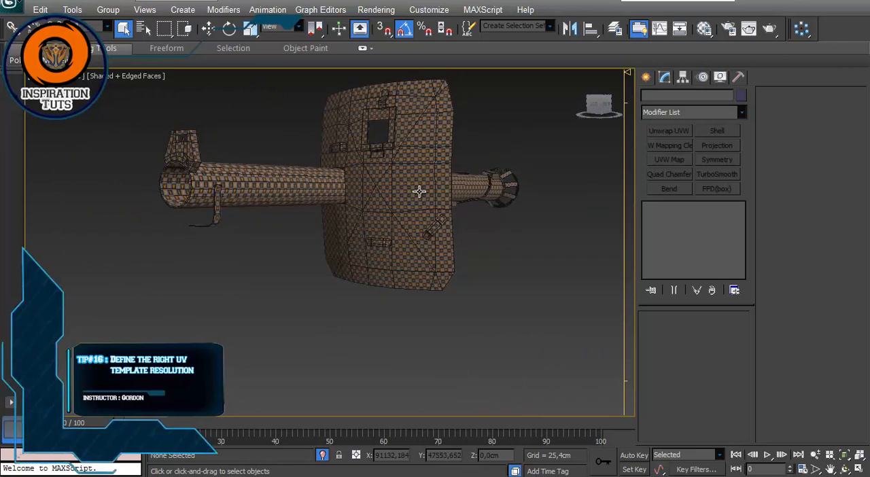